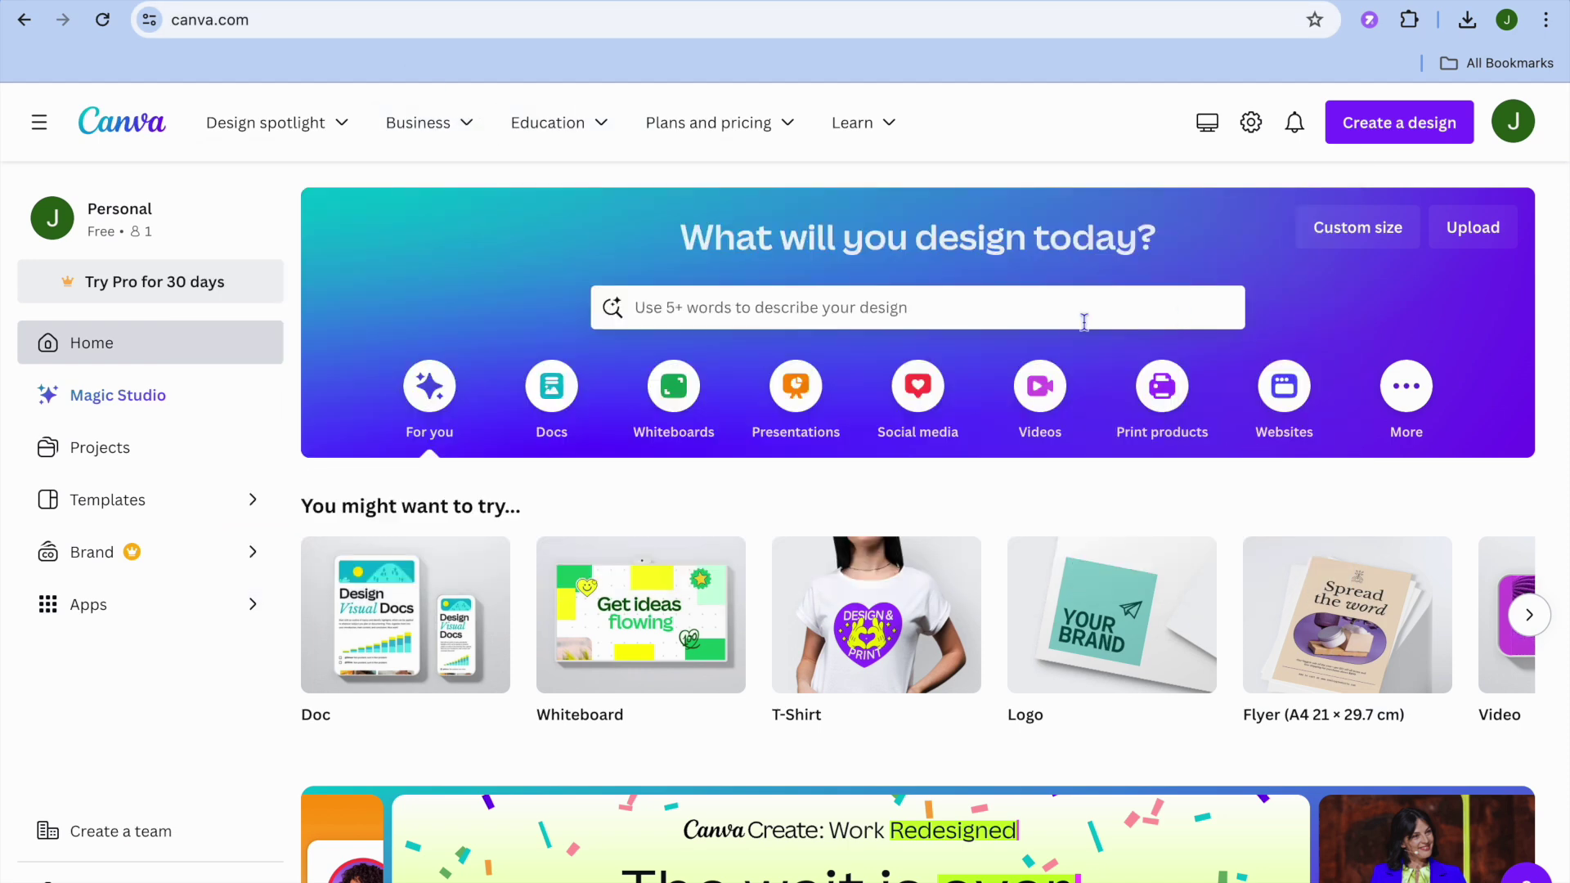
- Search Canva templates for EBOOK and pick the 'ebook multiple pages' suggestion
click(958, 307)
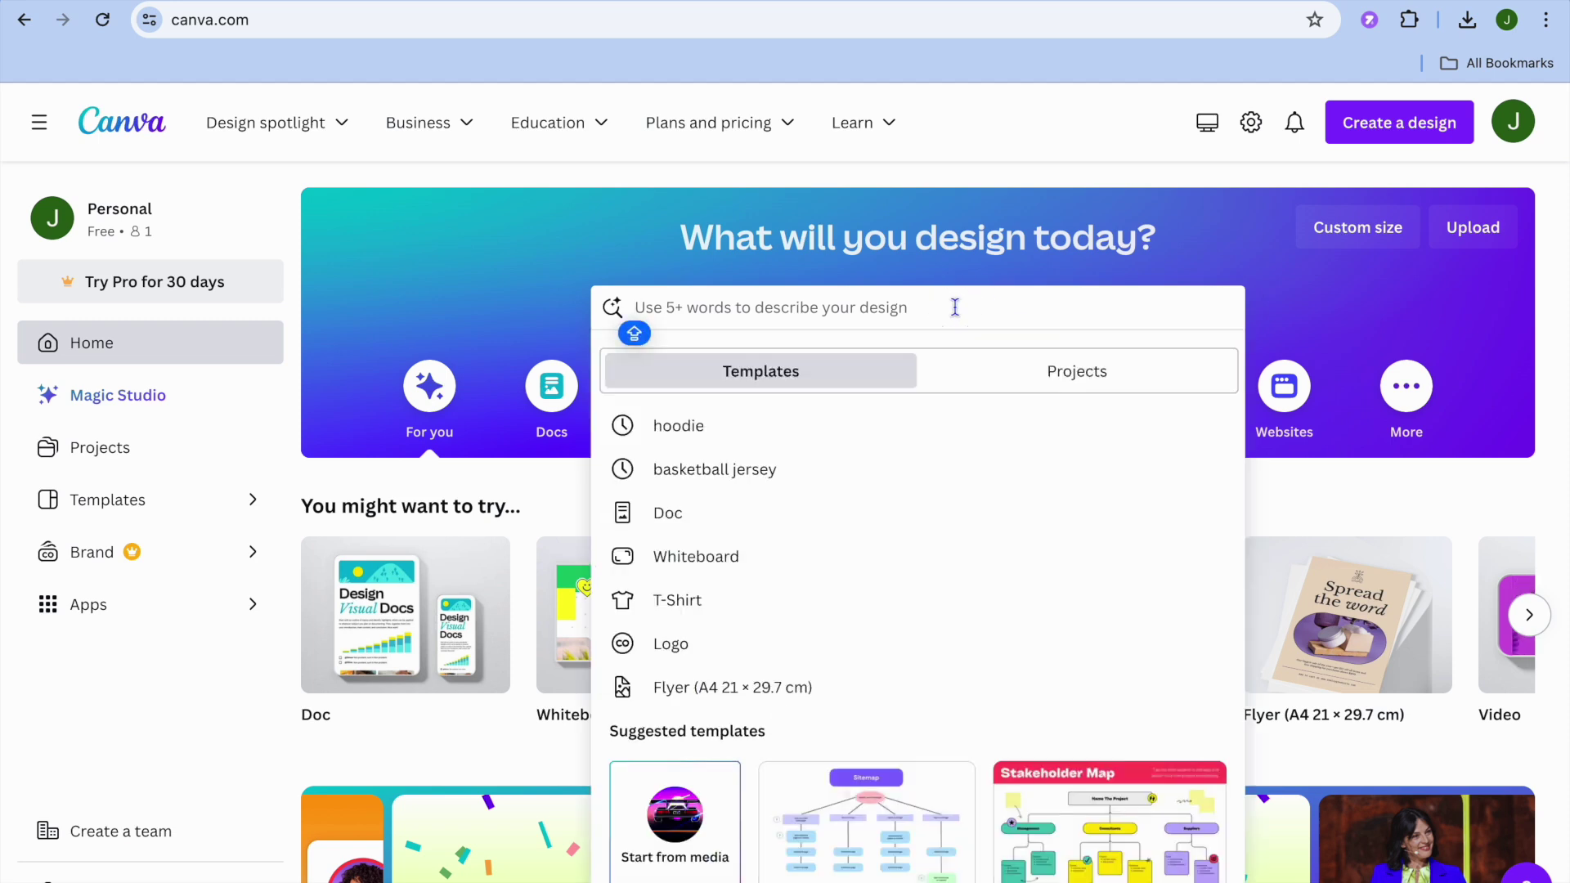
text(EB)
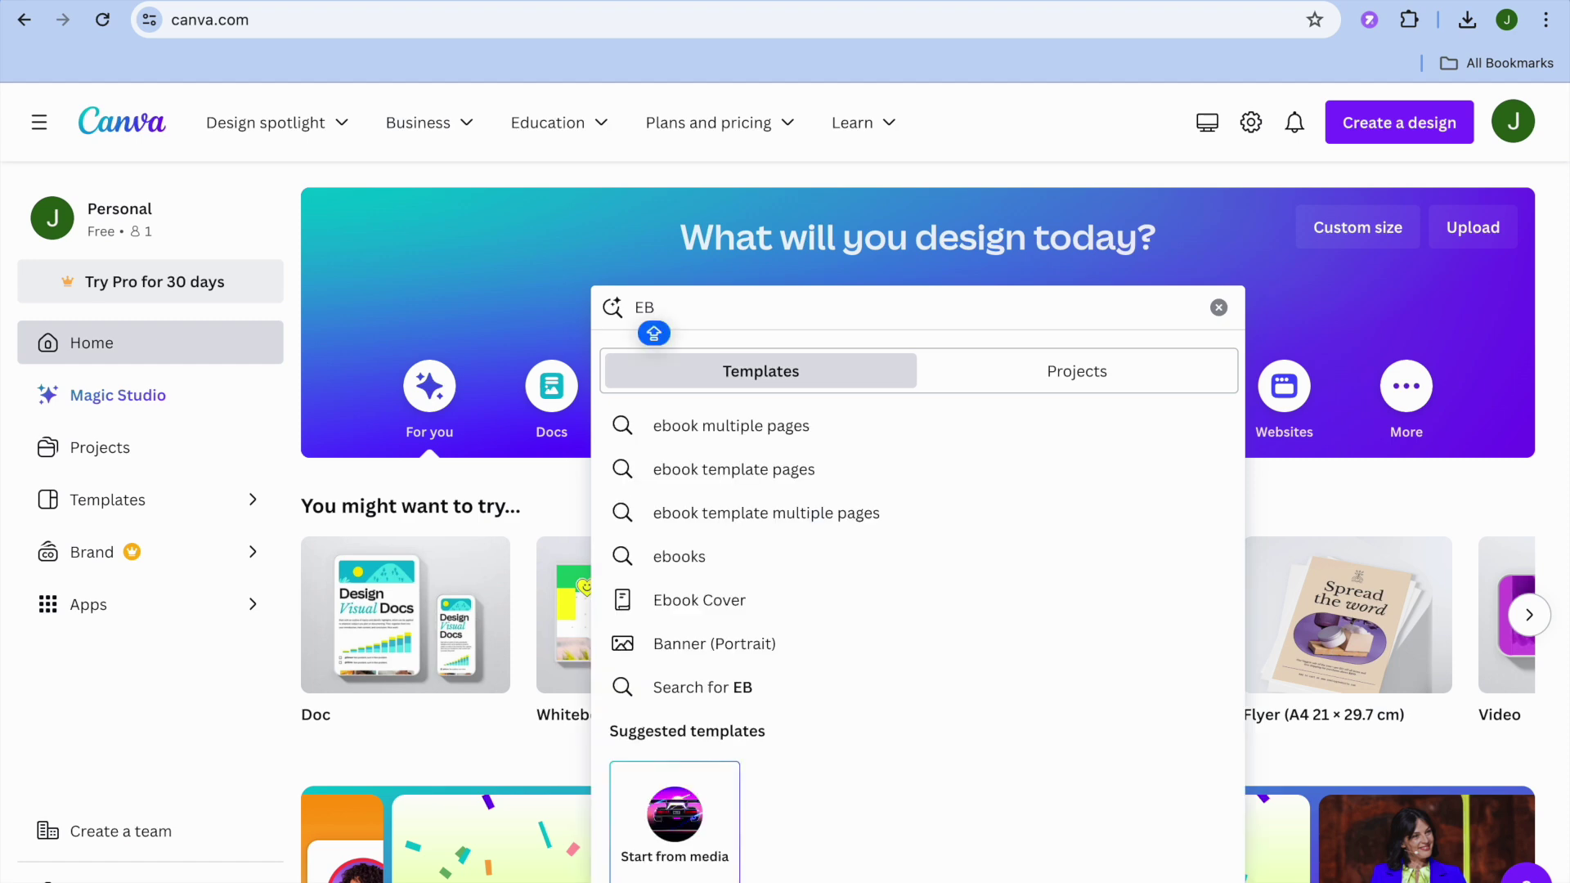
text(OOK)
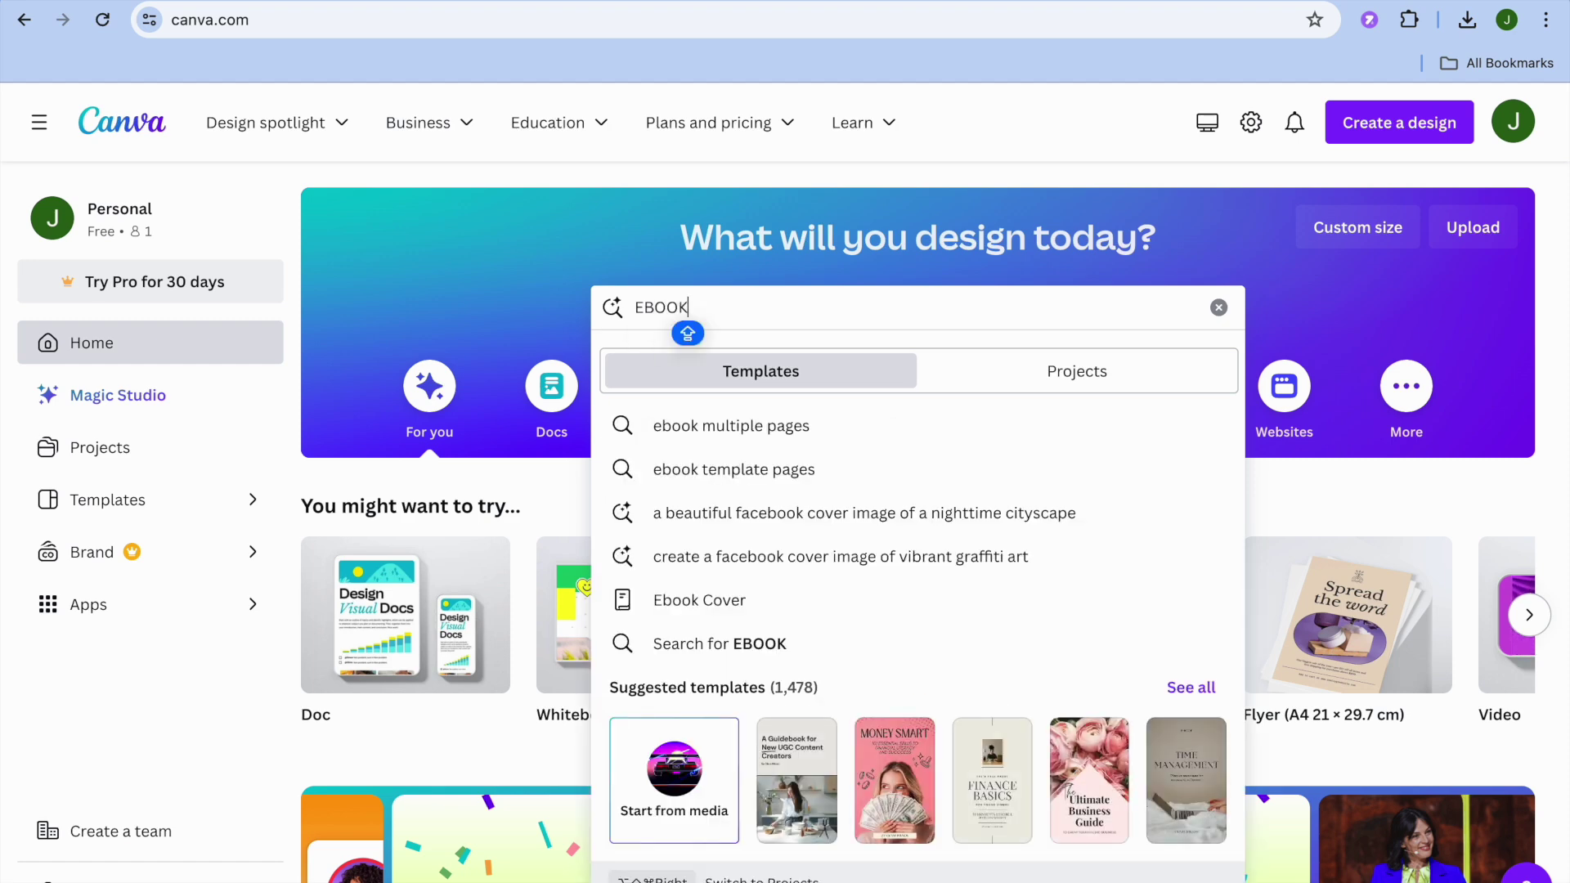
click(796, 431)
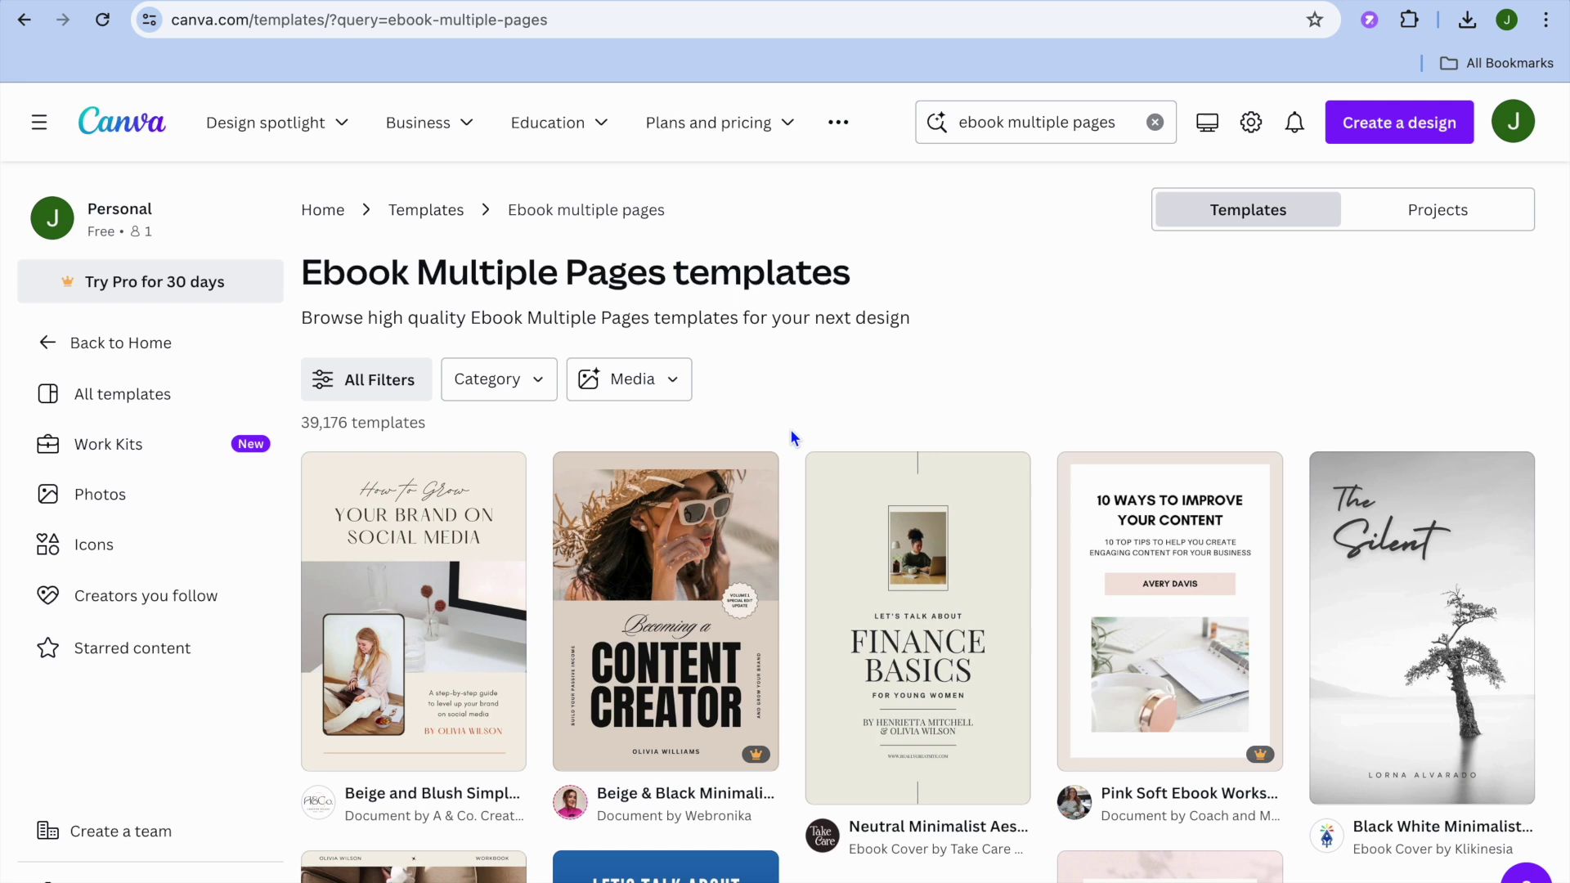
scroll(791, 430, down, 4)
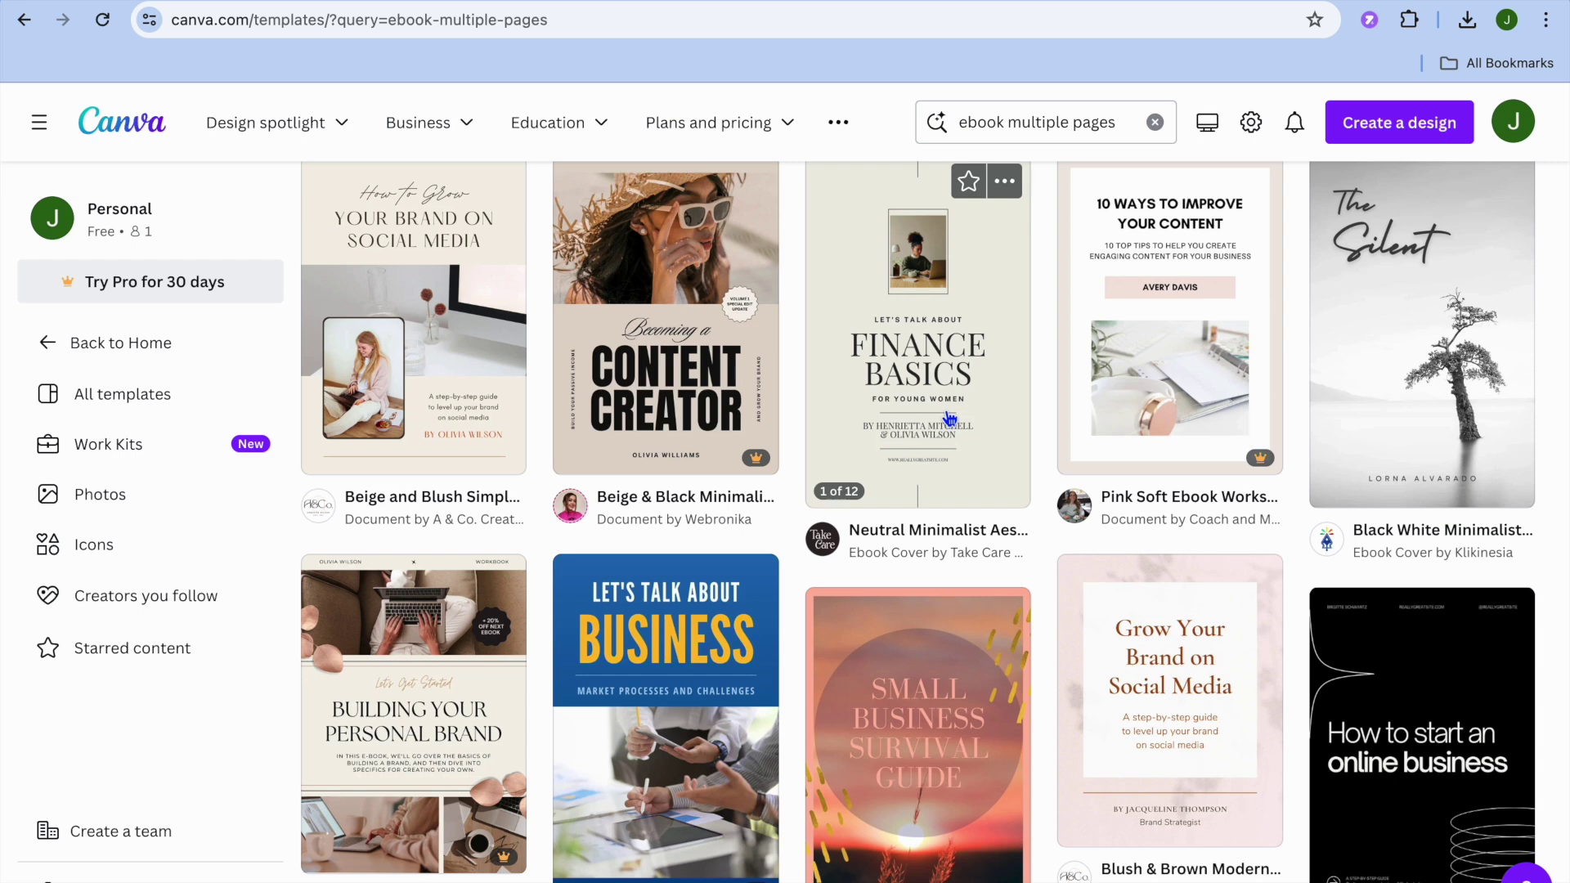
scroll(855, 428, down, 3)
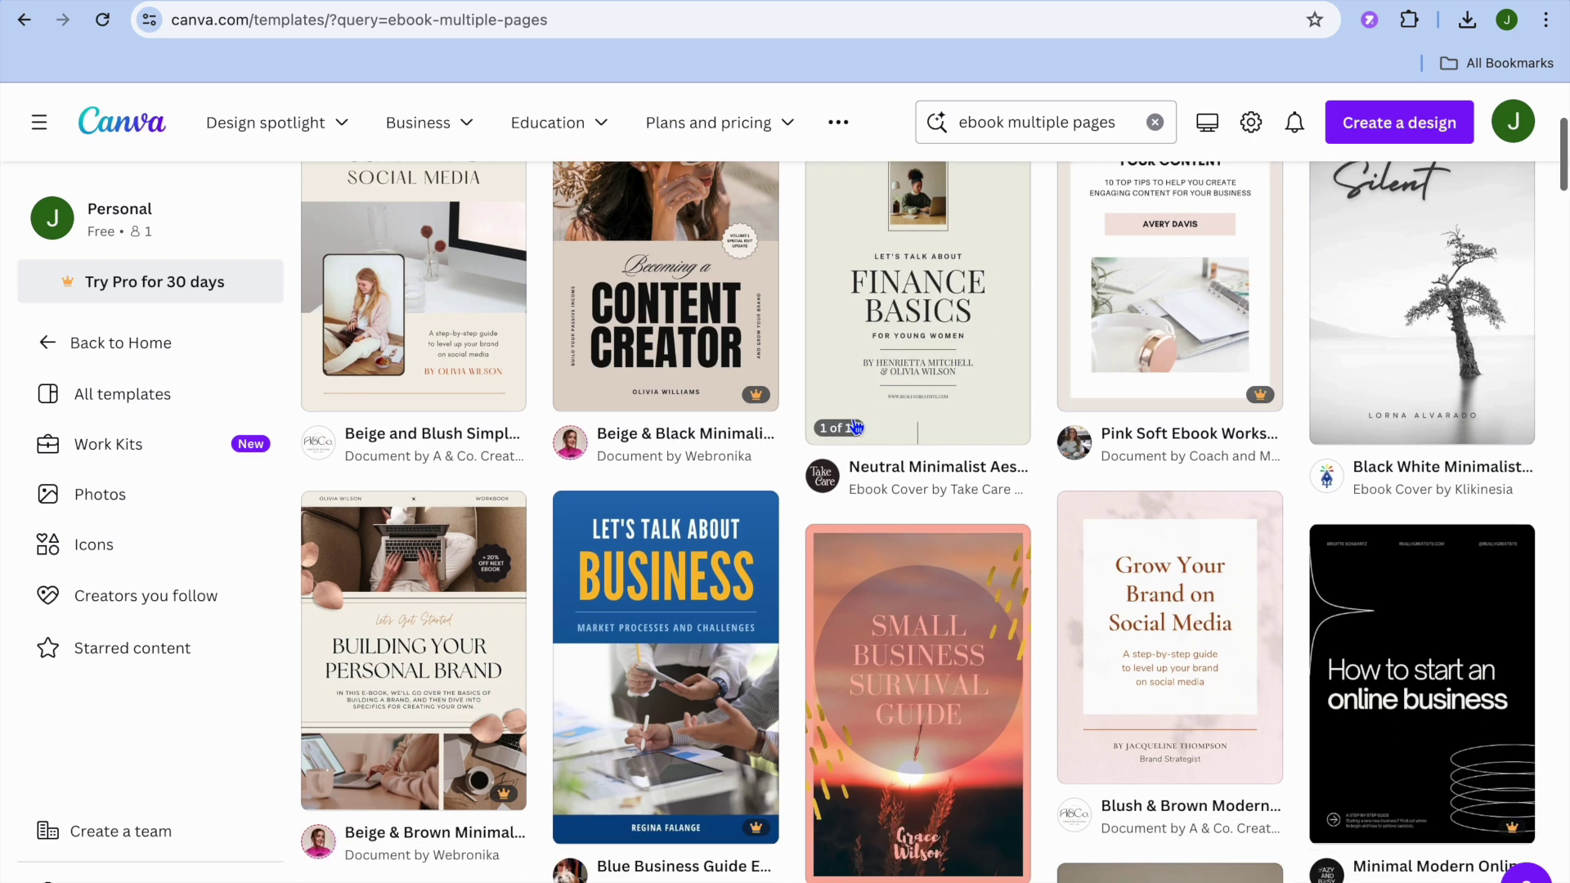
scroll(854, 428, down, 2)
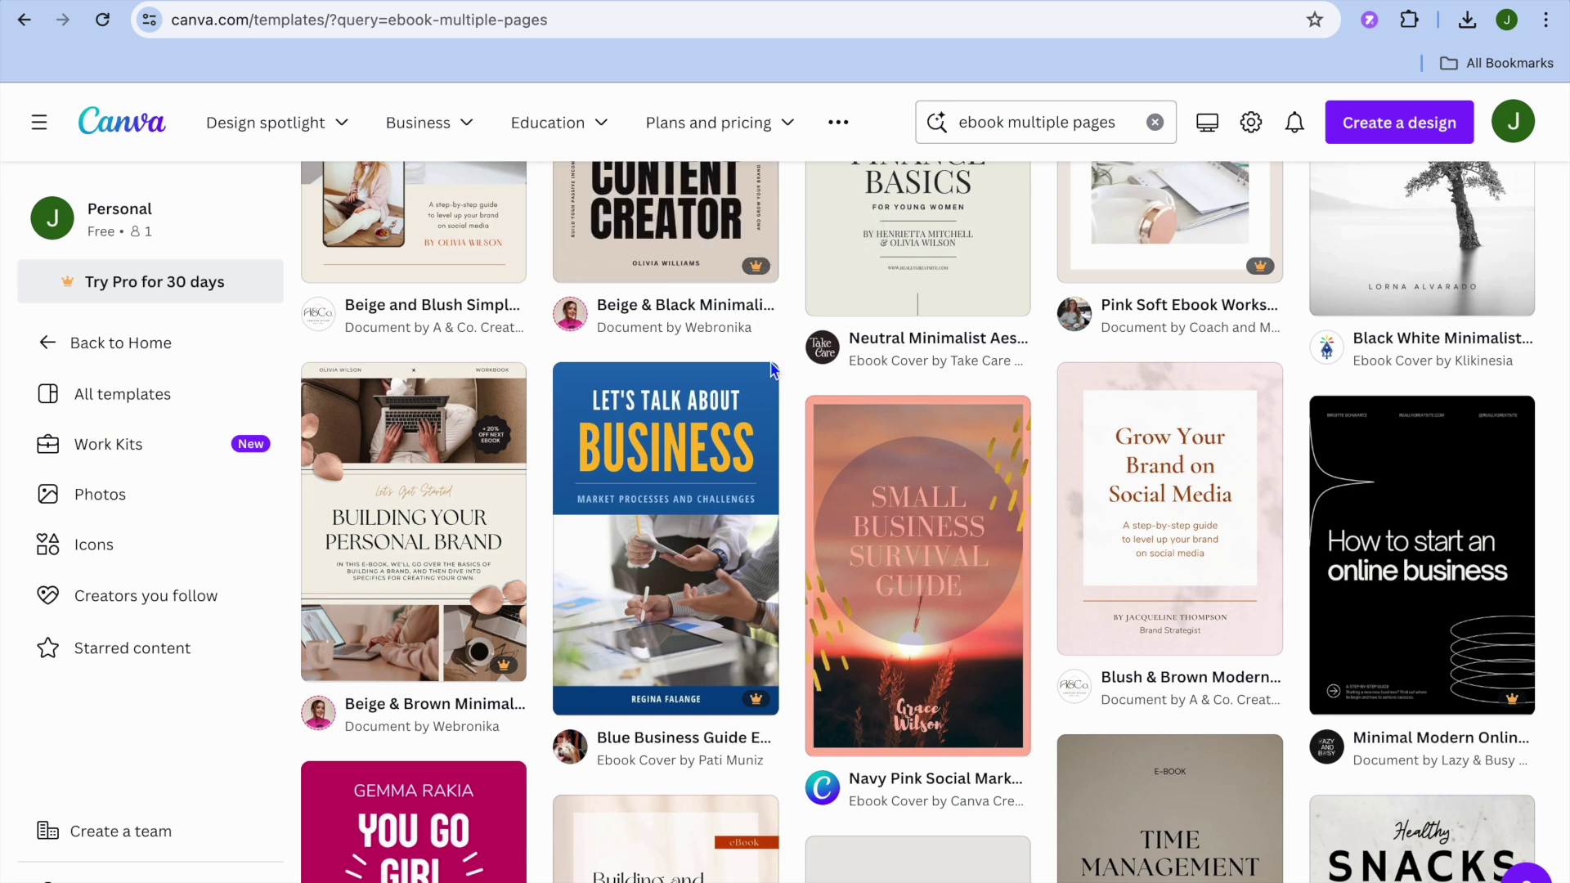
scroll(770, 351, down, 2)
scroll(770, 366, down, 8)
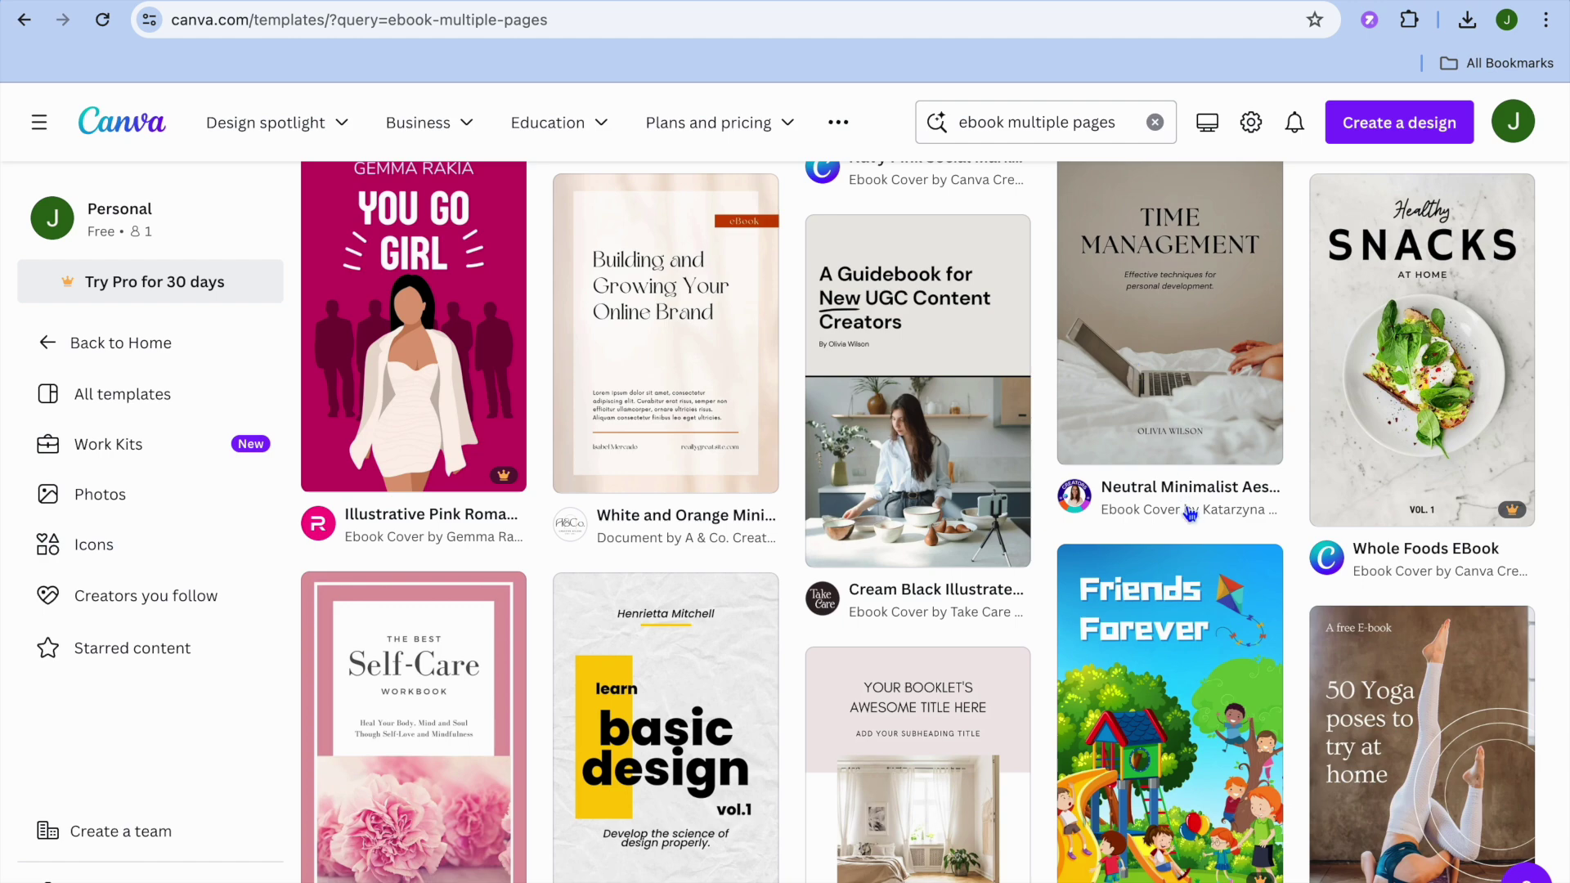
mouse_move(769, 458)
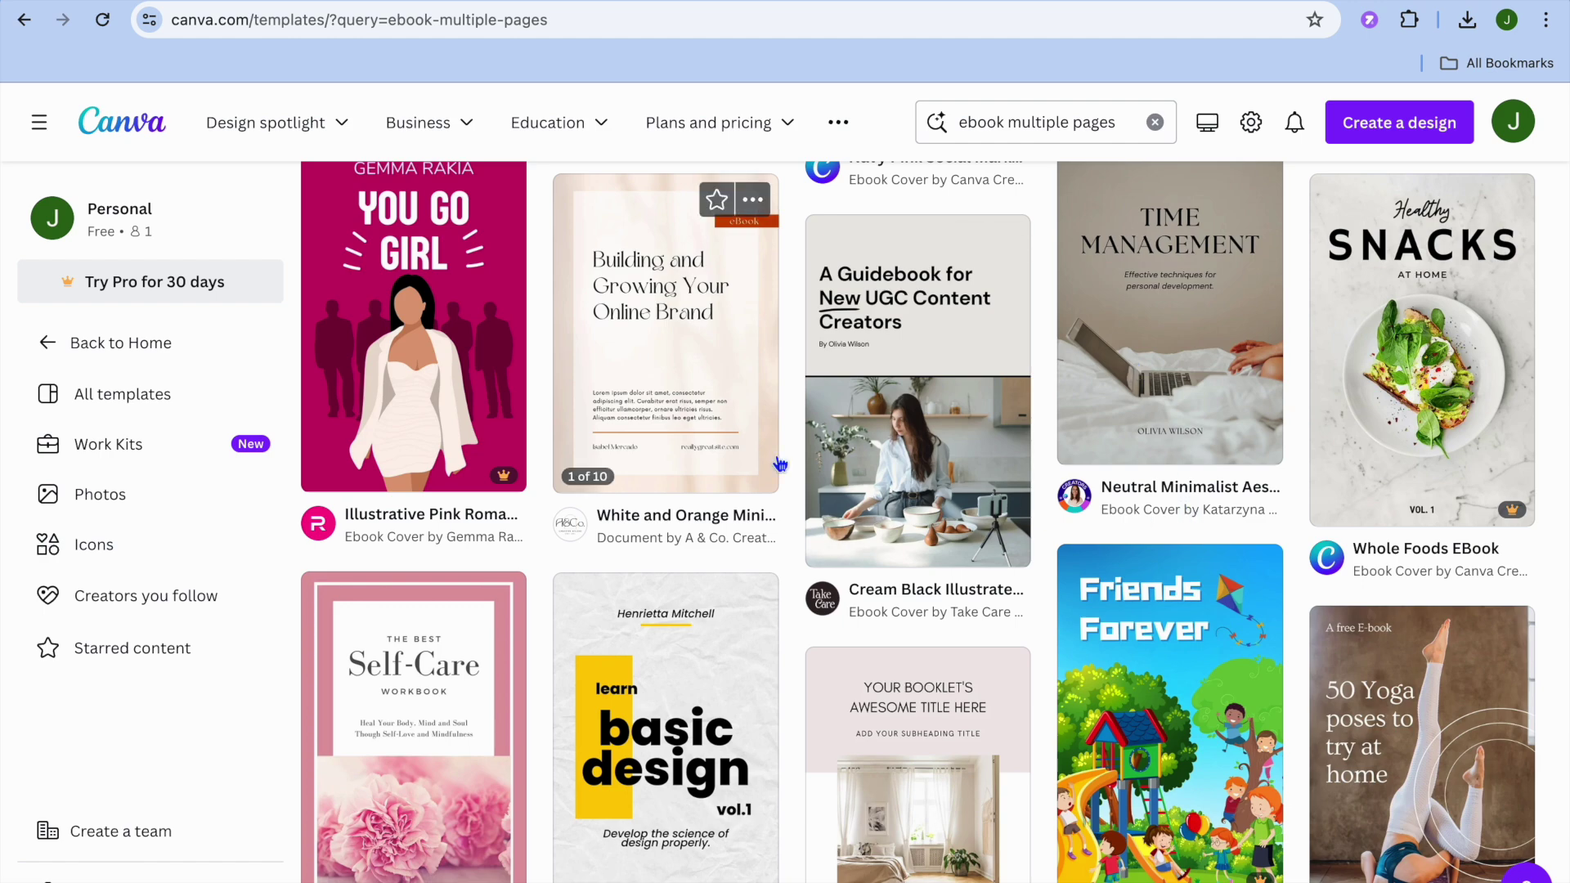
click(658, 401)
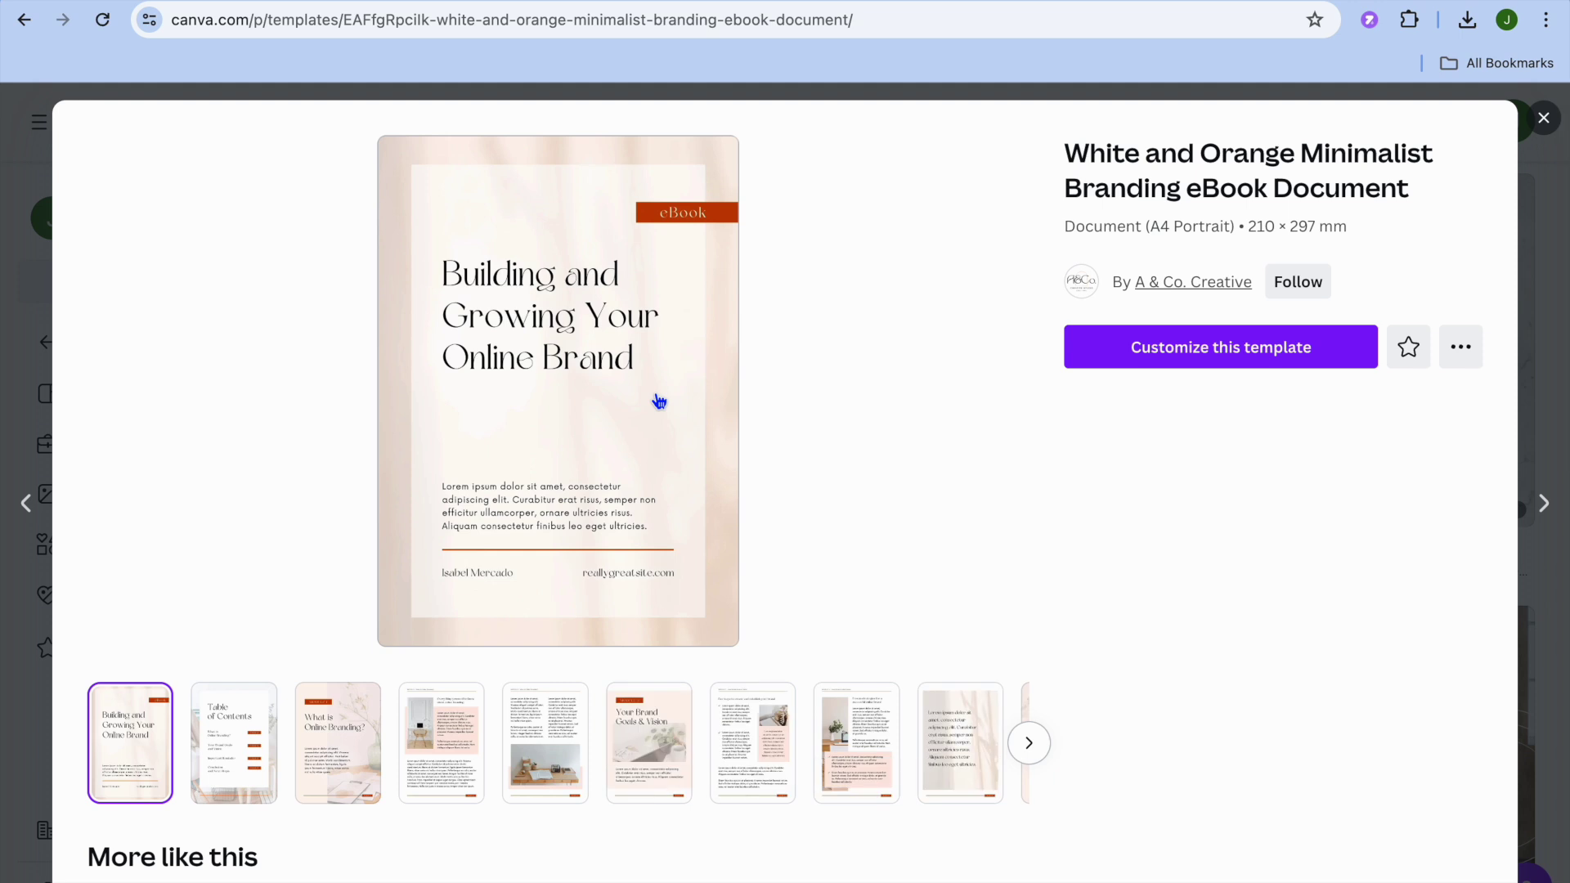
- Preview the White and Orange eBook's Table of Contents page, then customize the template
click(244, 745)
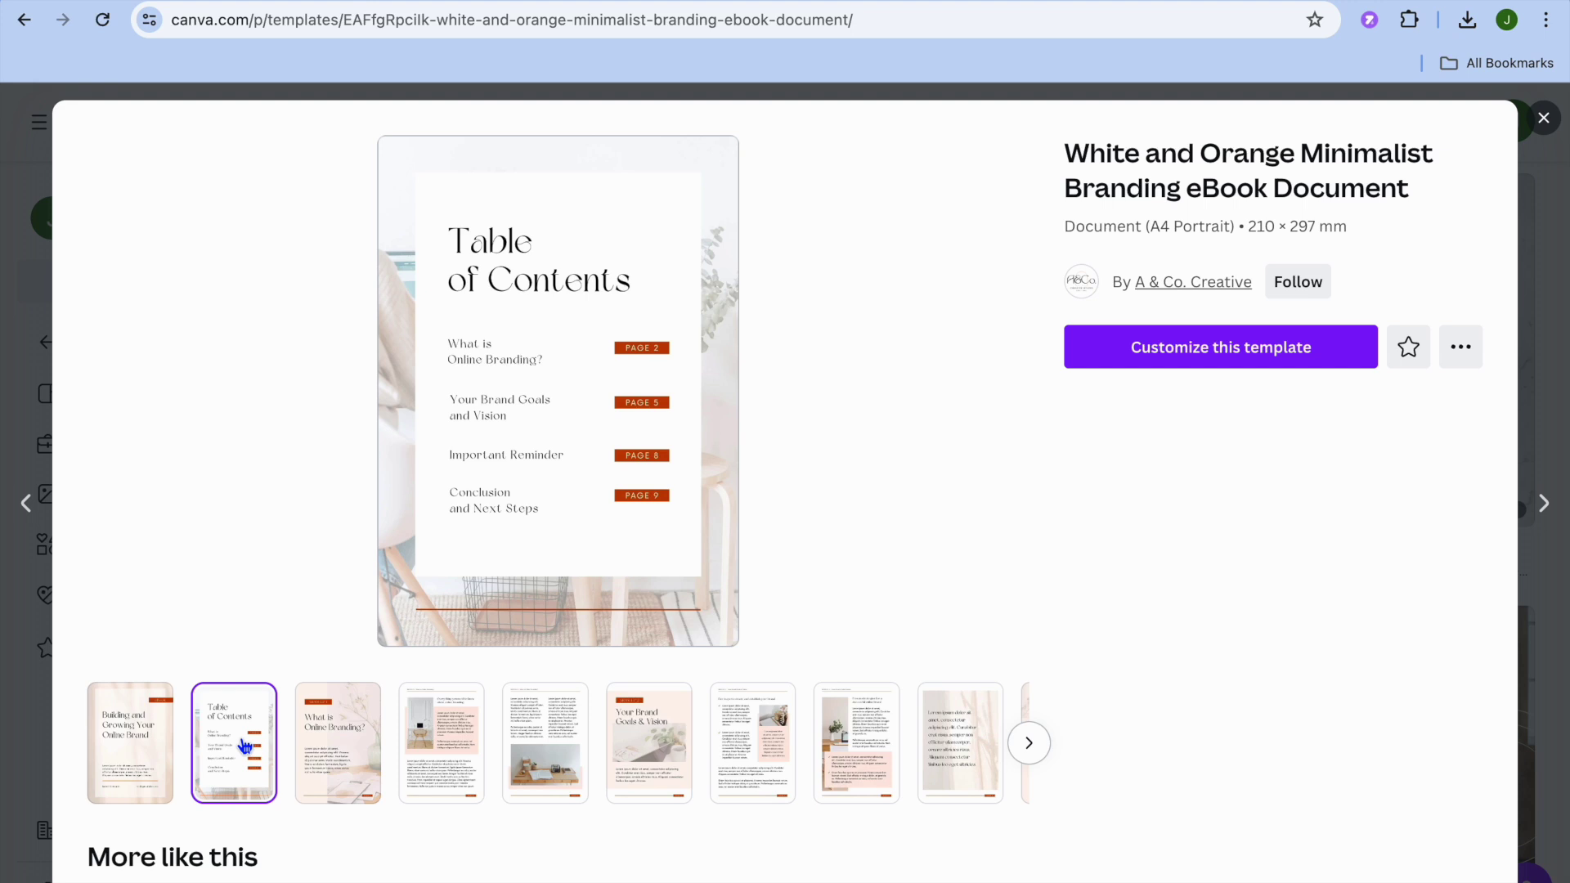
click(1197, 360)
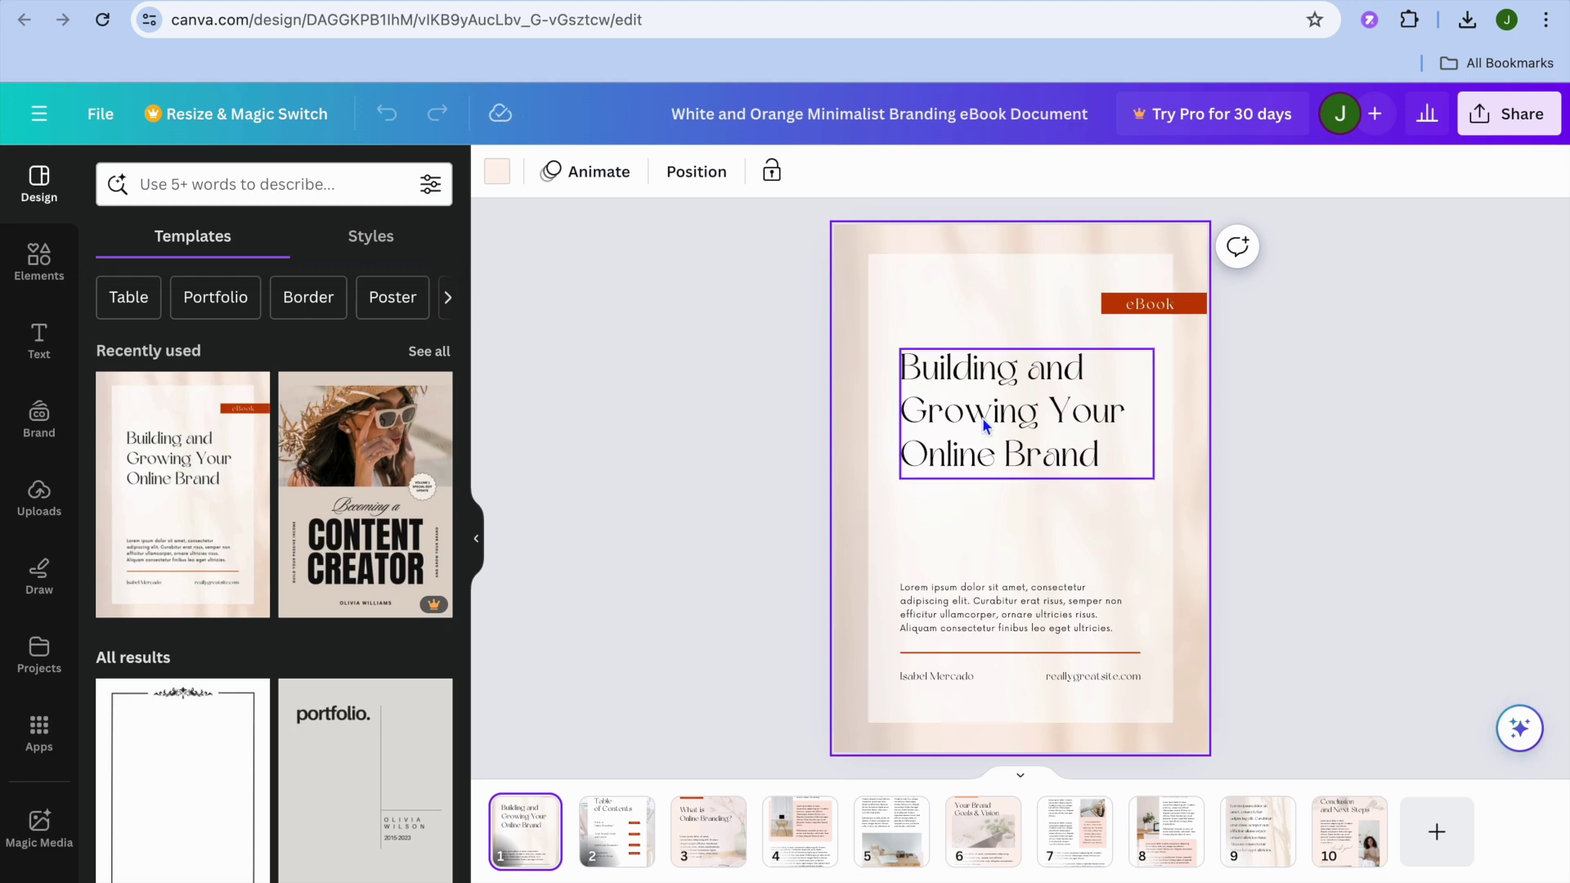
- Replace the cover title text with SIMPLE ANSWERS
click(950, 396)
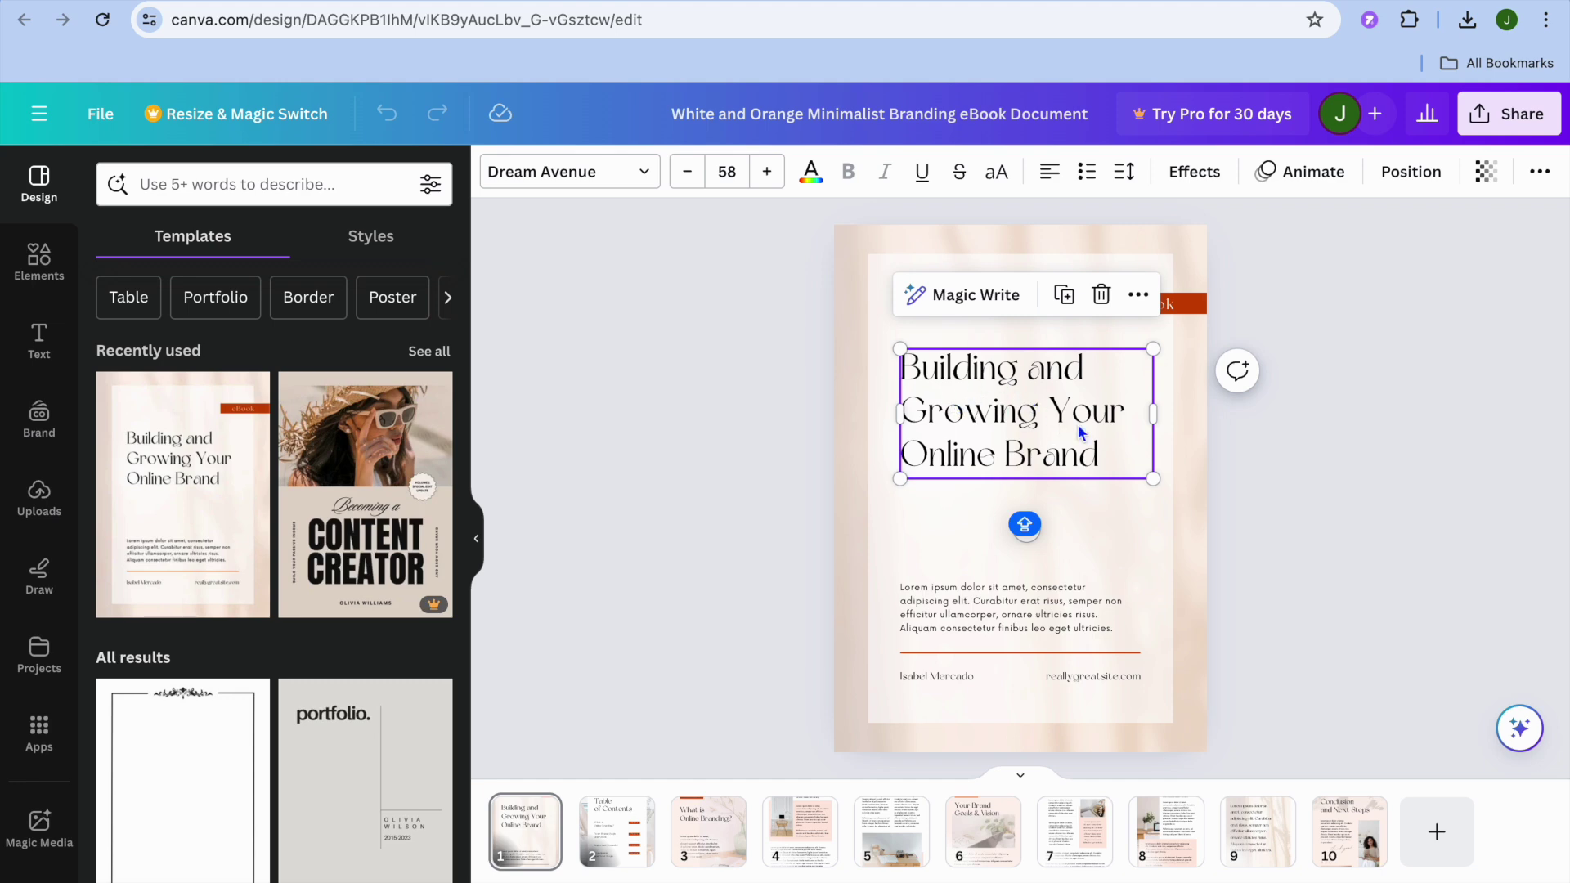
double_click(1103, 448)
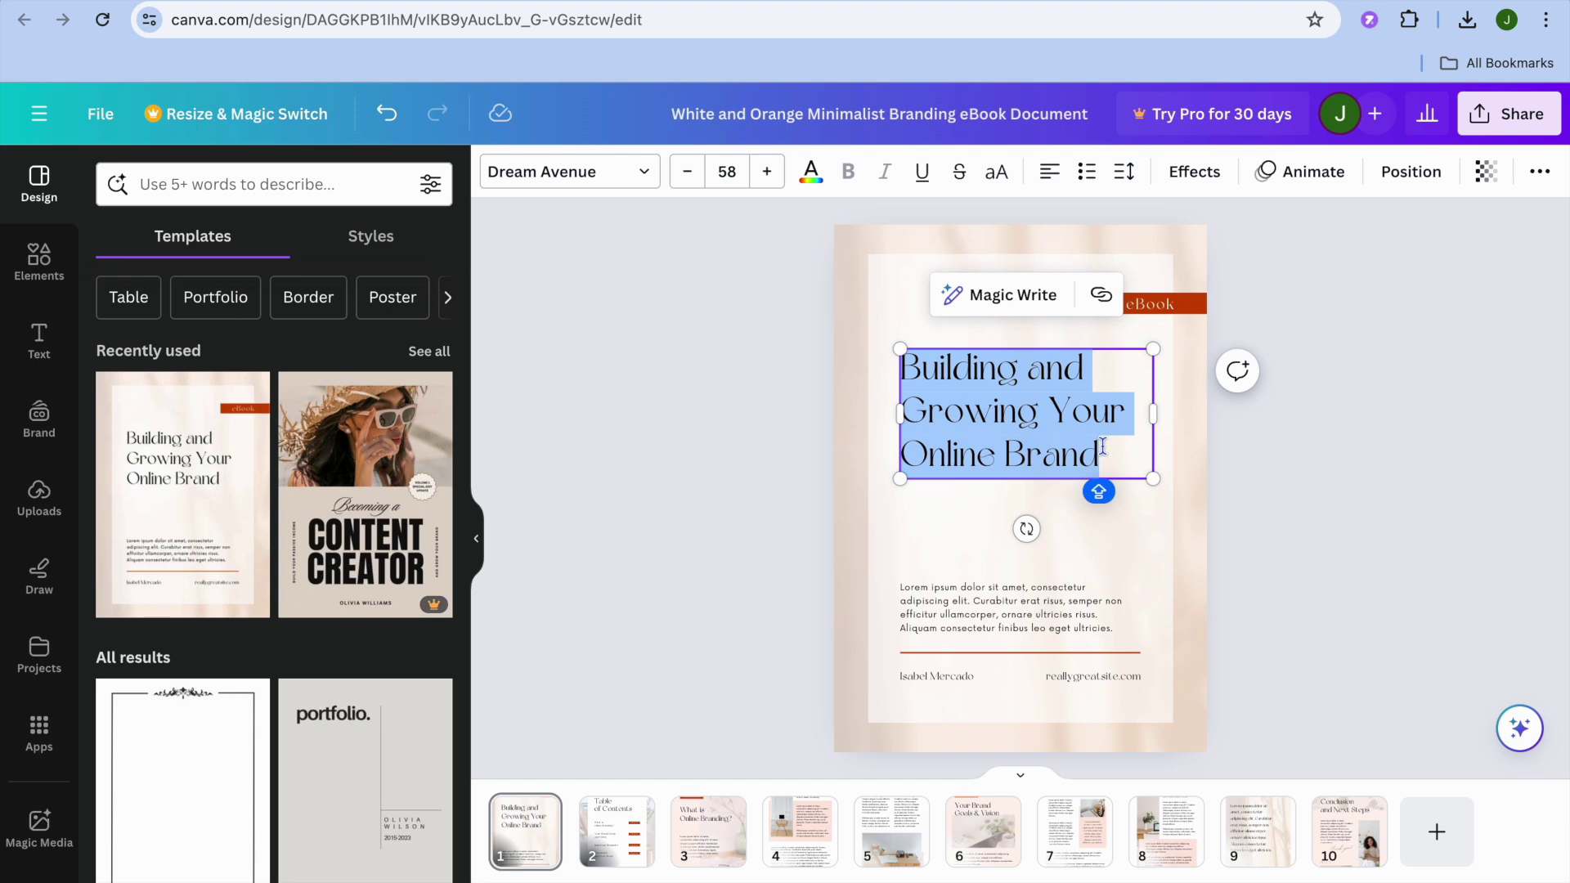
text(SIMPLE)
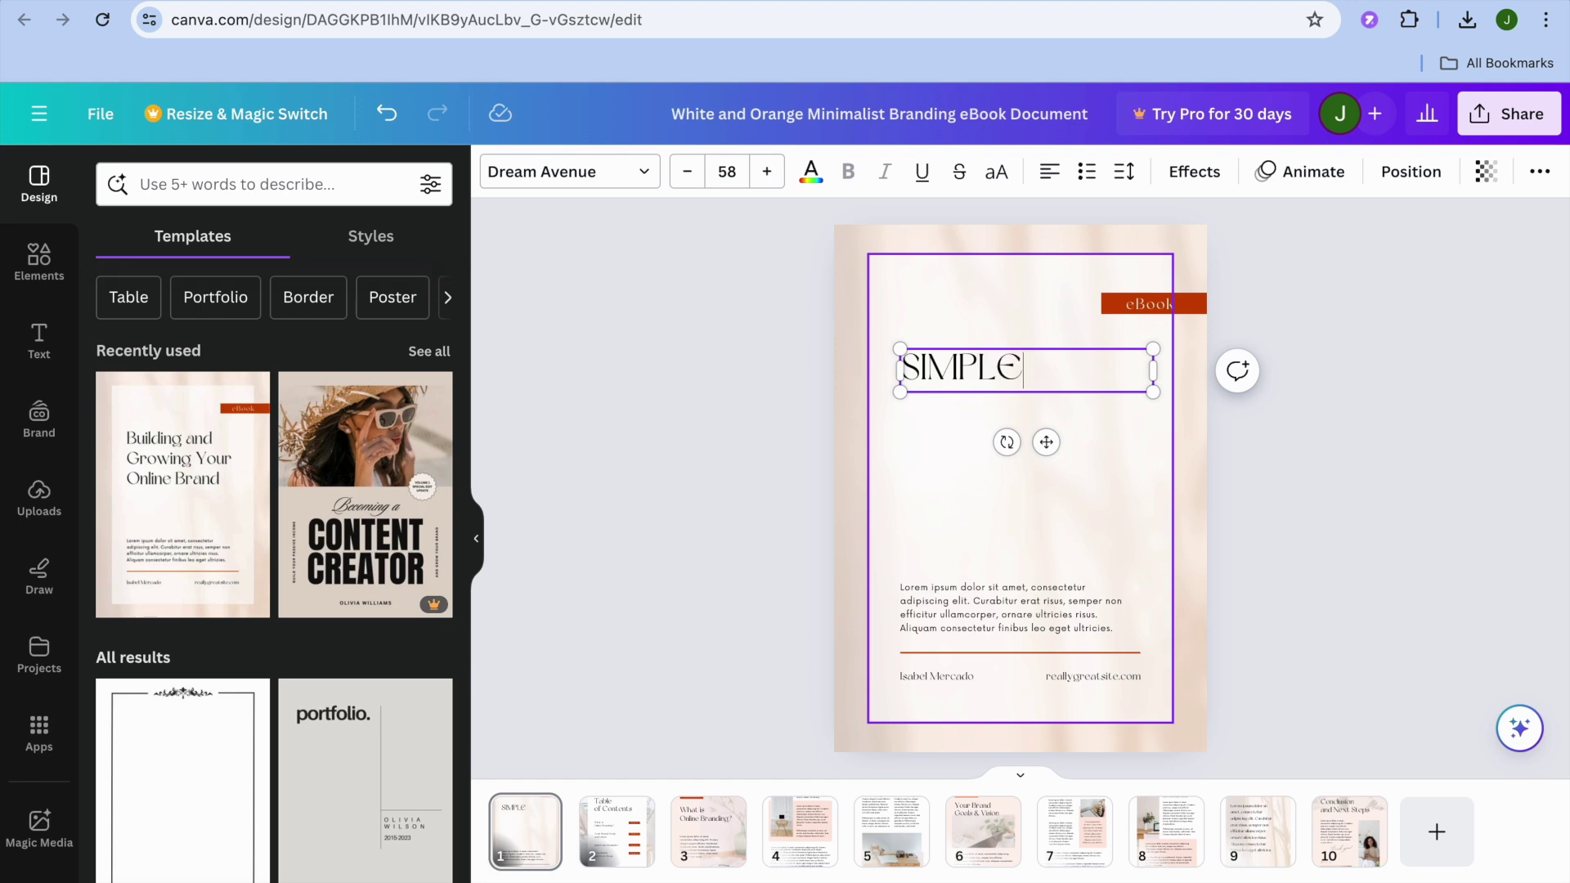
text( ANSWERS)
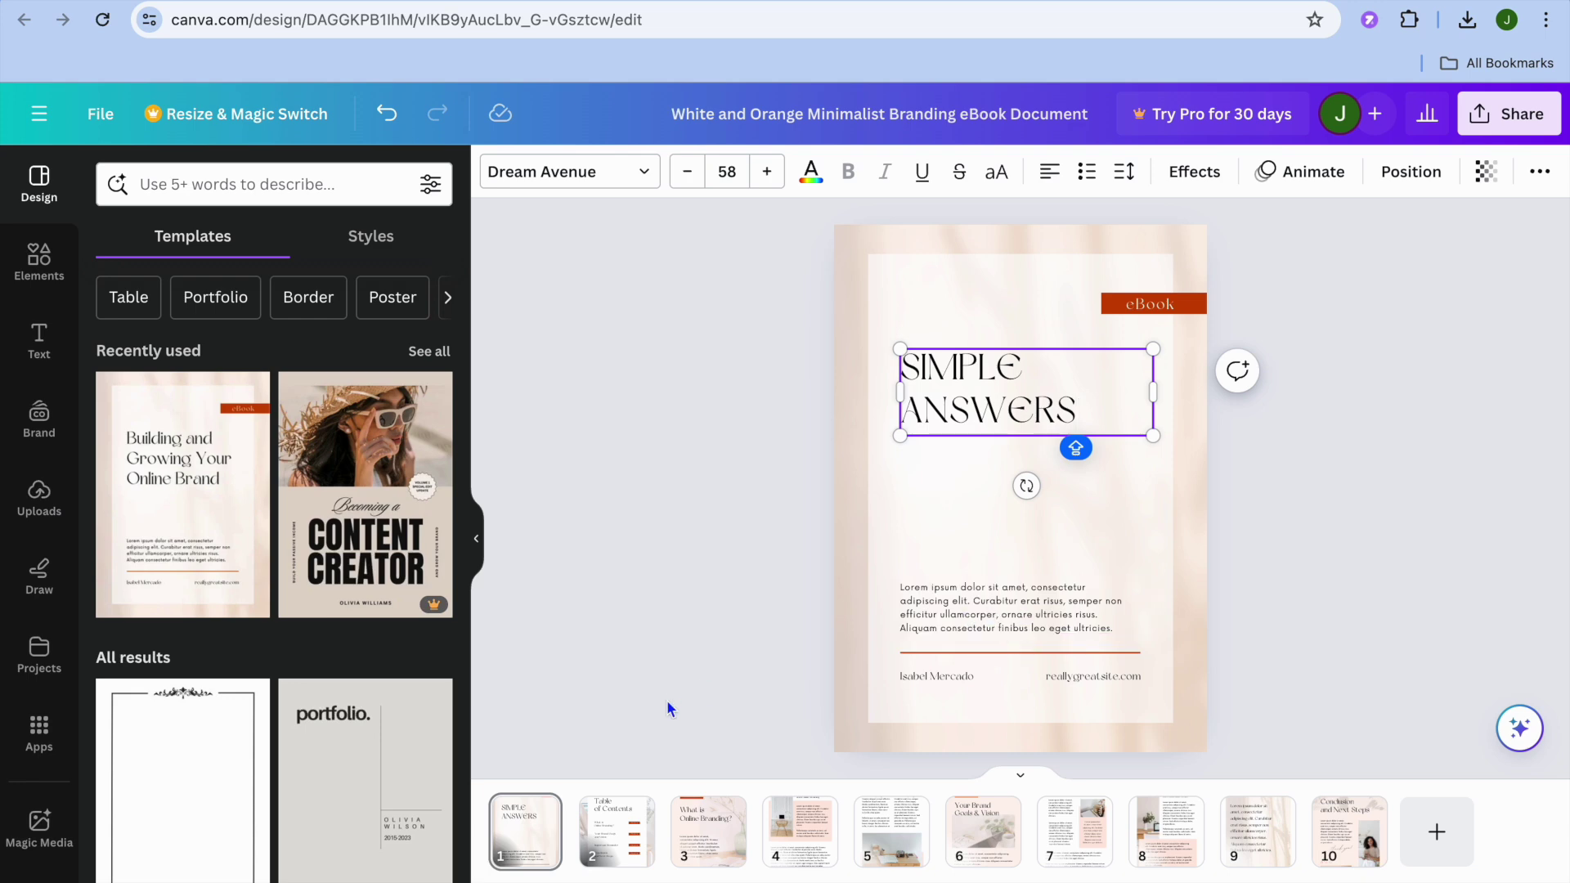
- Check the Table of Contents on page 2, then return to the cover page
mouse_move(632, 821)
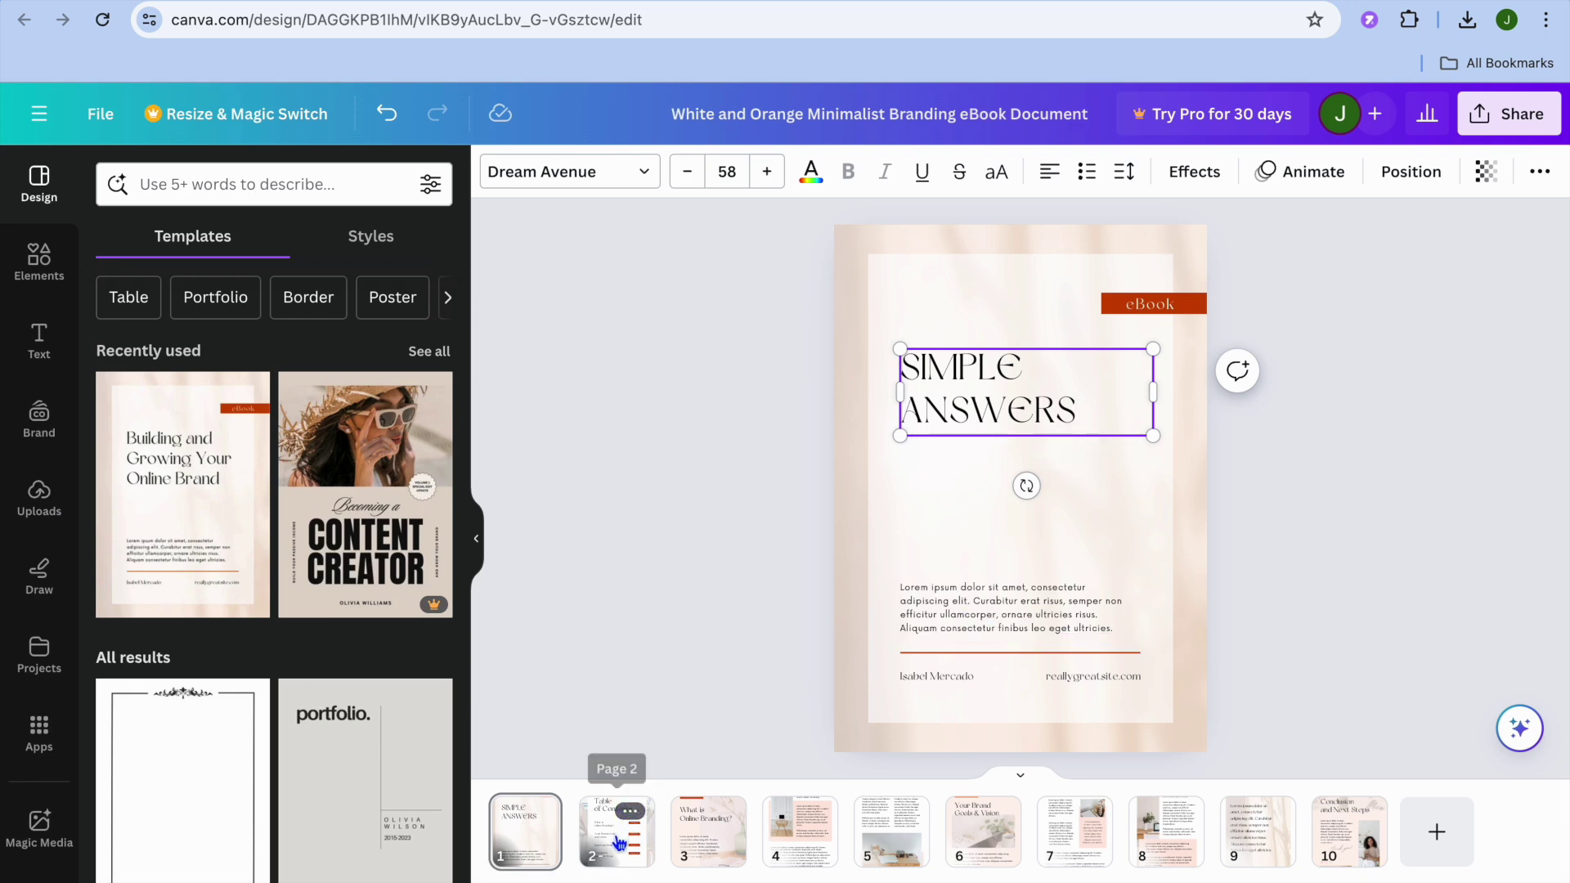
click(619, 840)
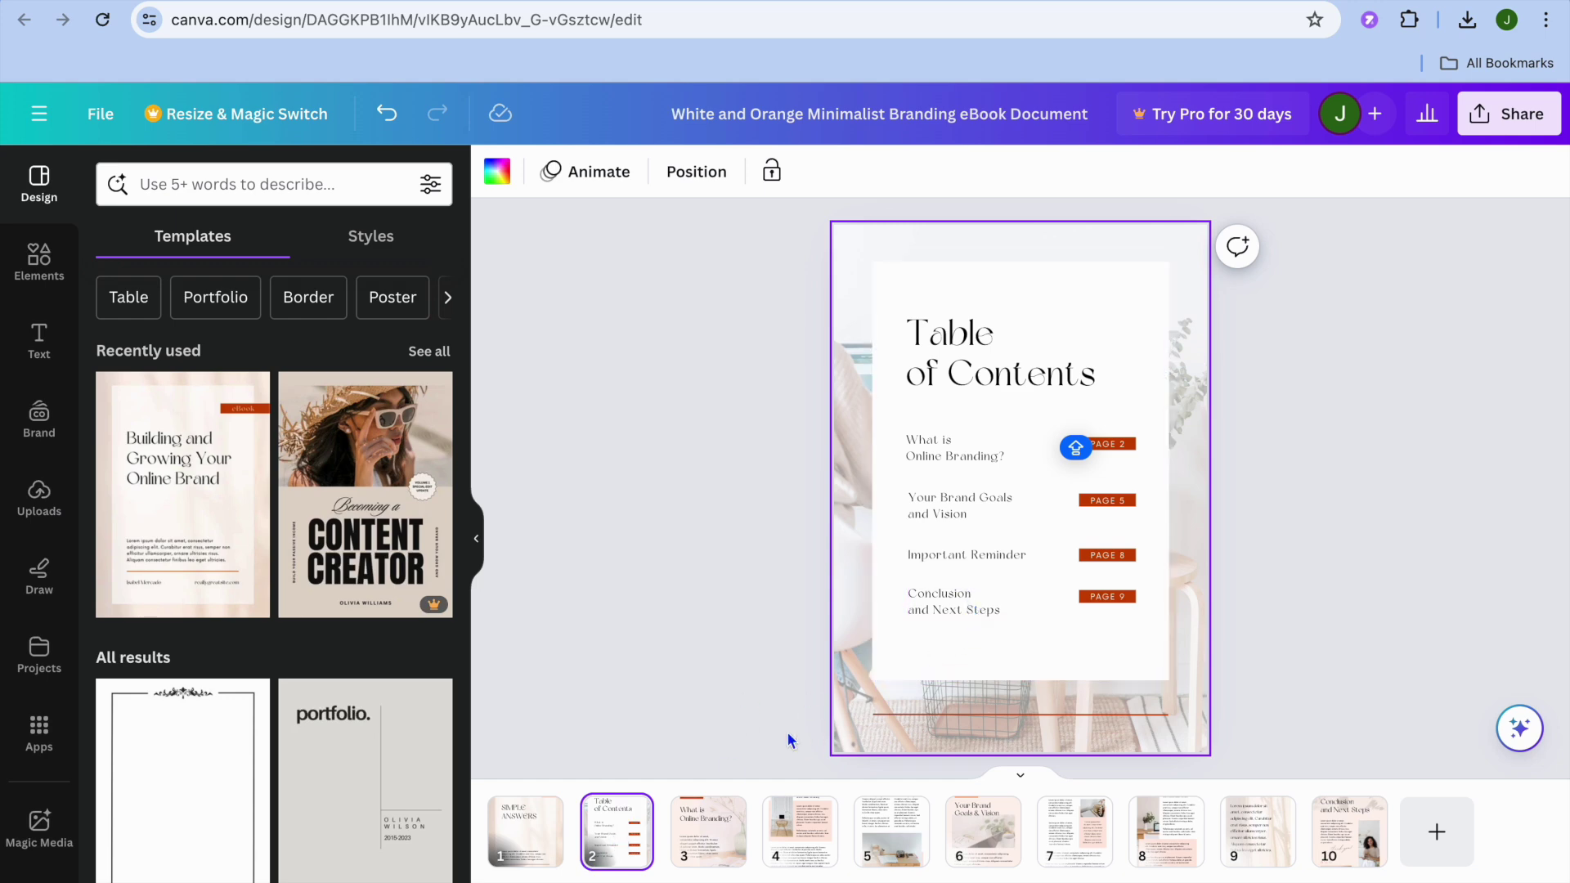
mouse_move(605, 827)
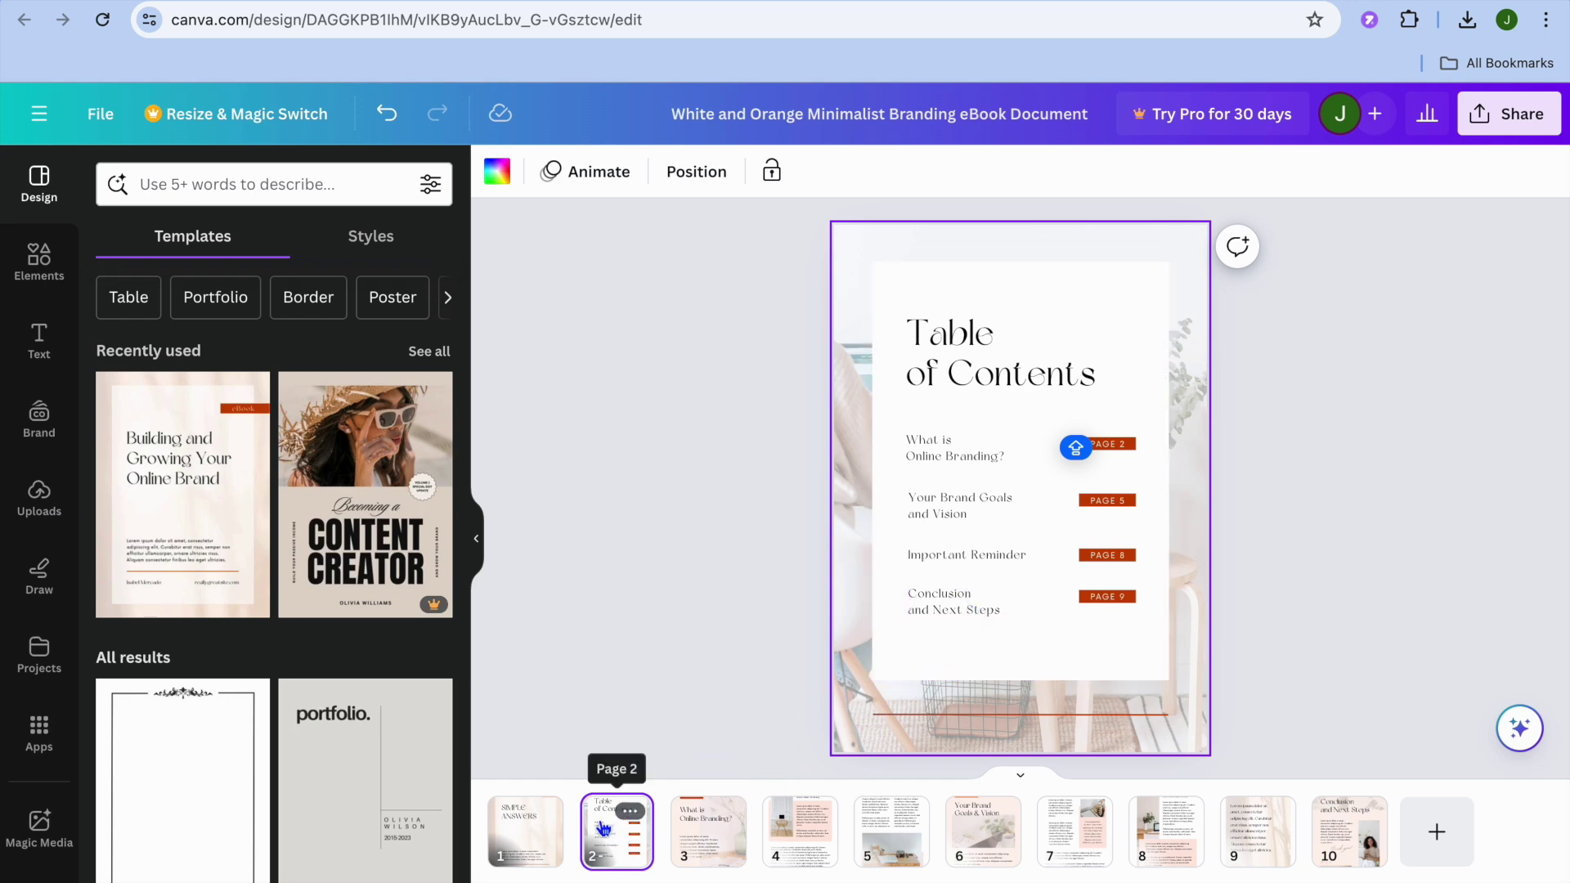
click(544, 828)
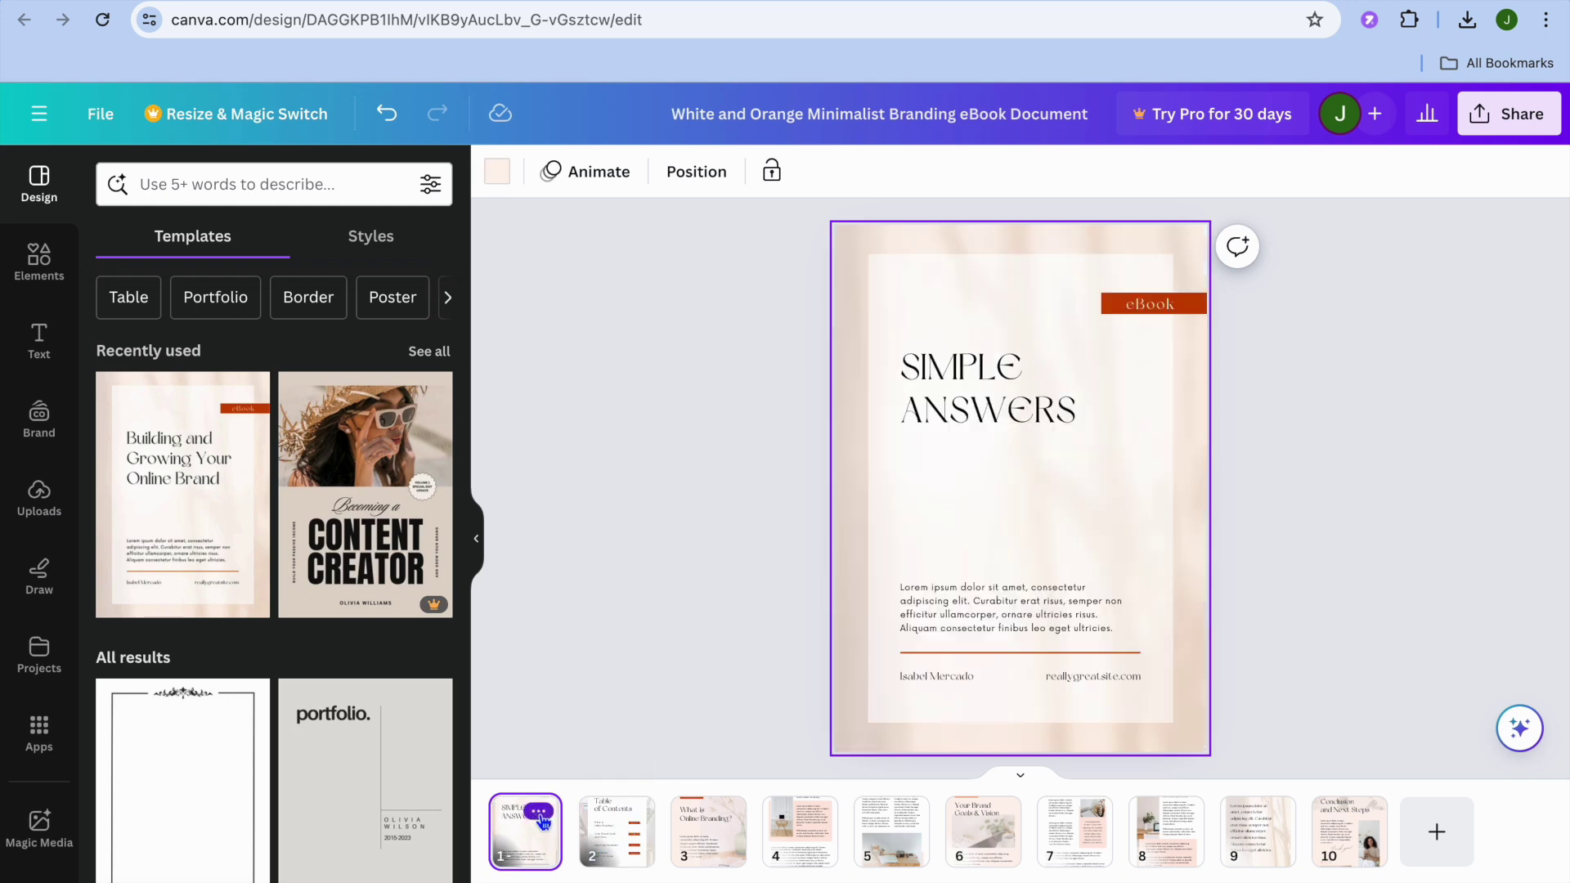
- Title page 1 HOME PAGE and page 2 TABLE OF CONTENT
click(538, 813)
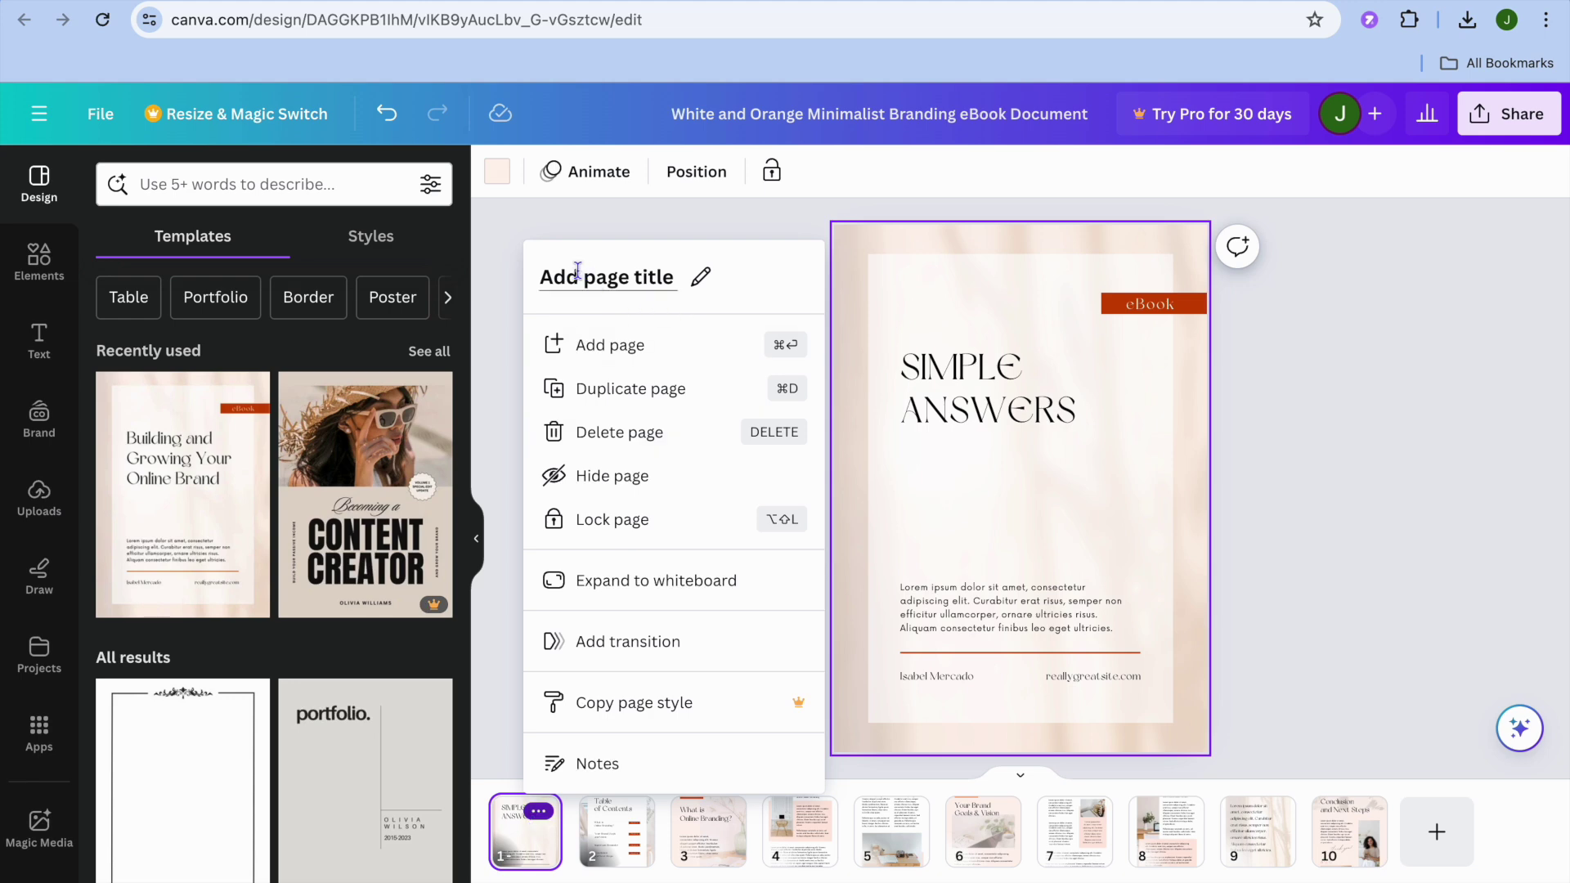
click(701, 278)
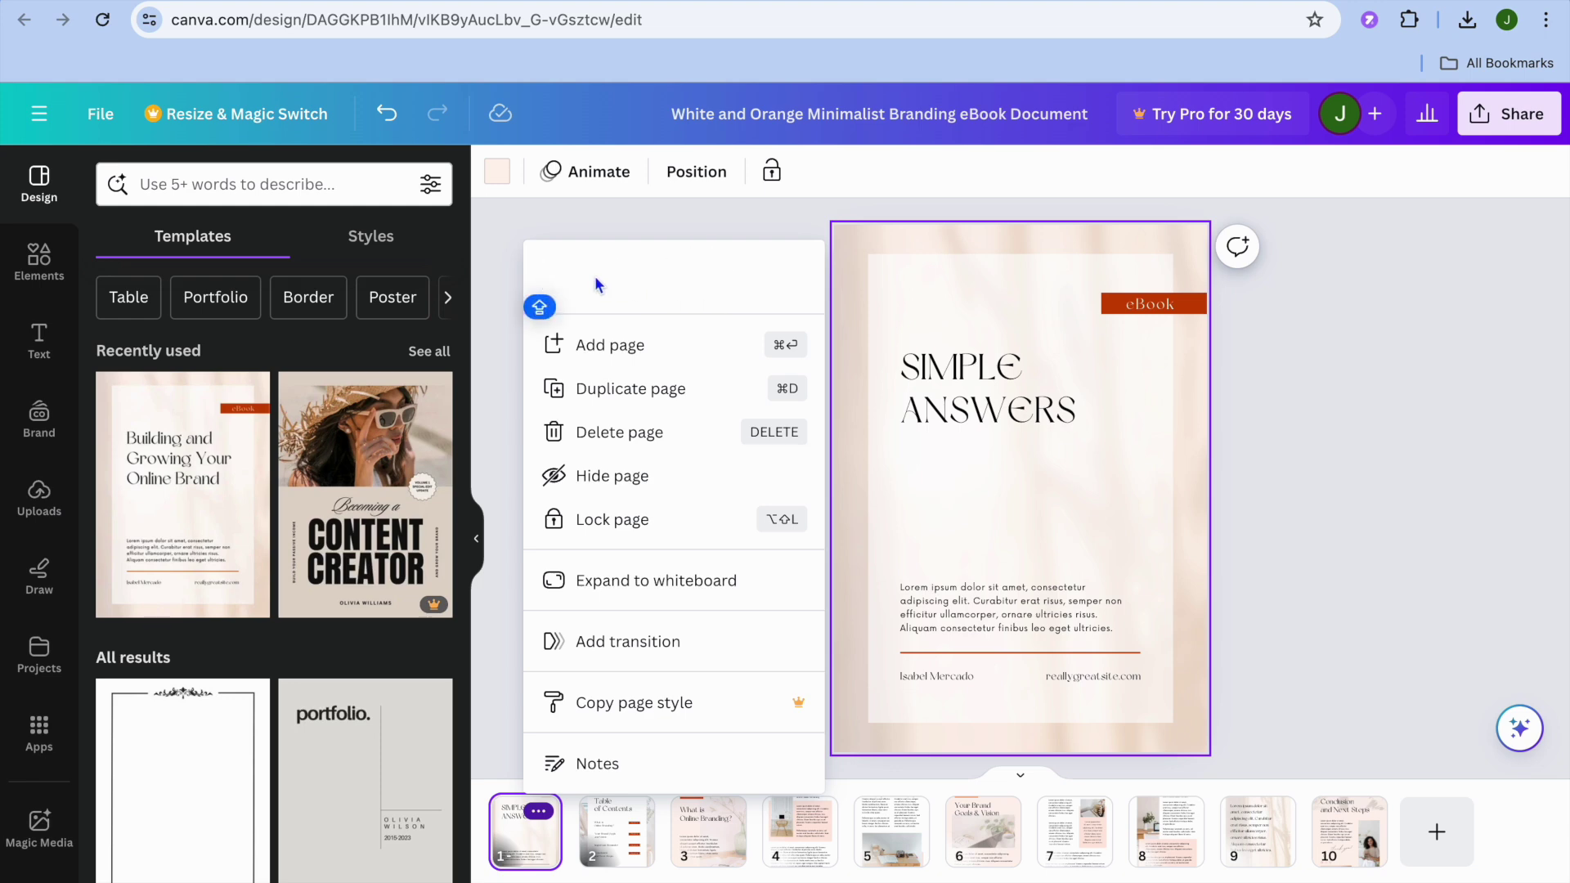
text(H)
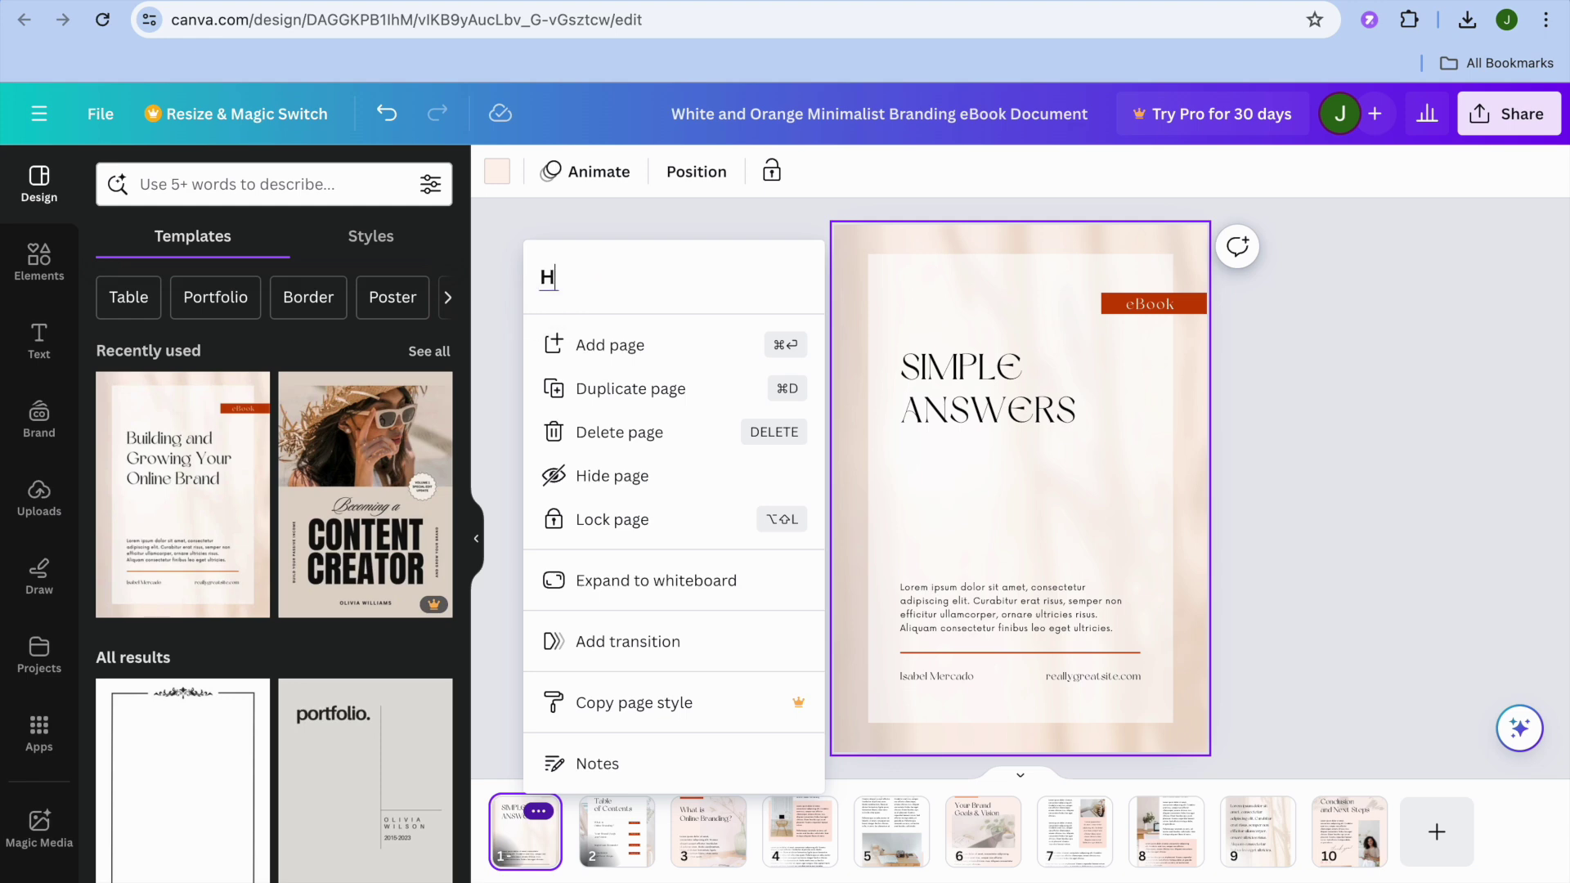
text(OME PAGE)
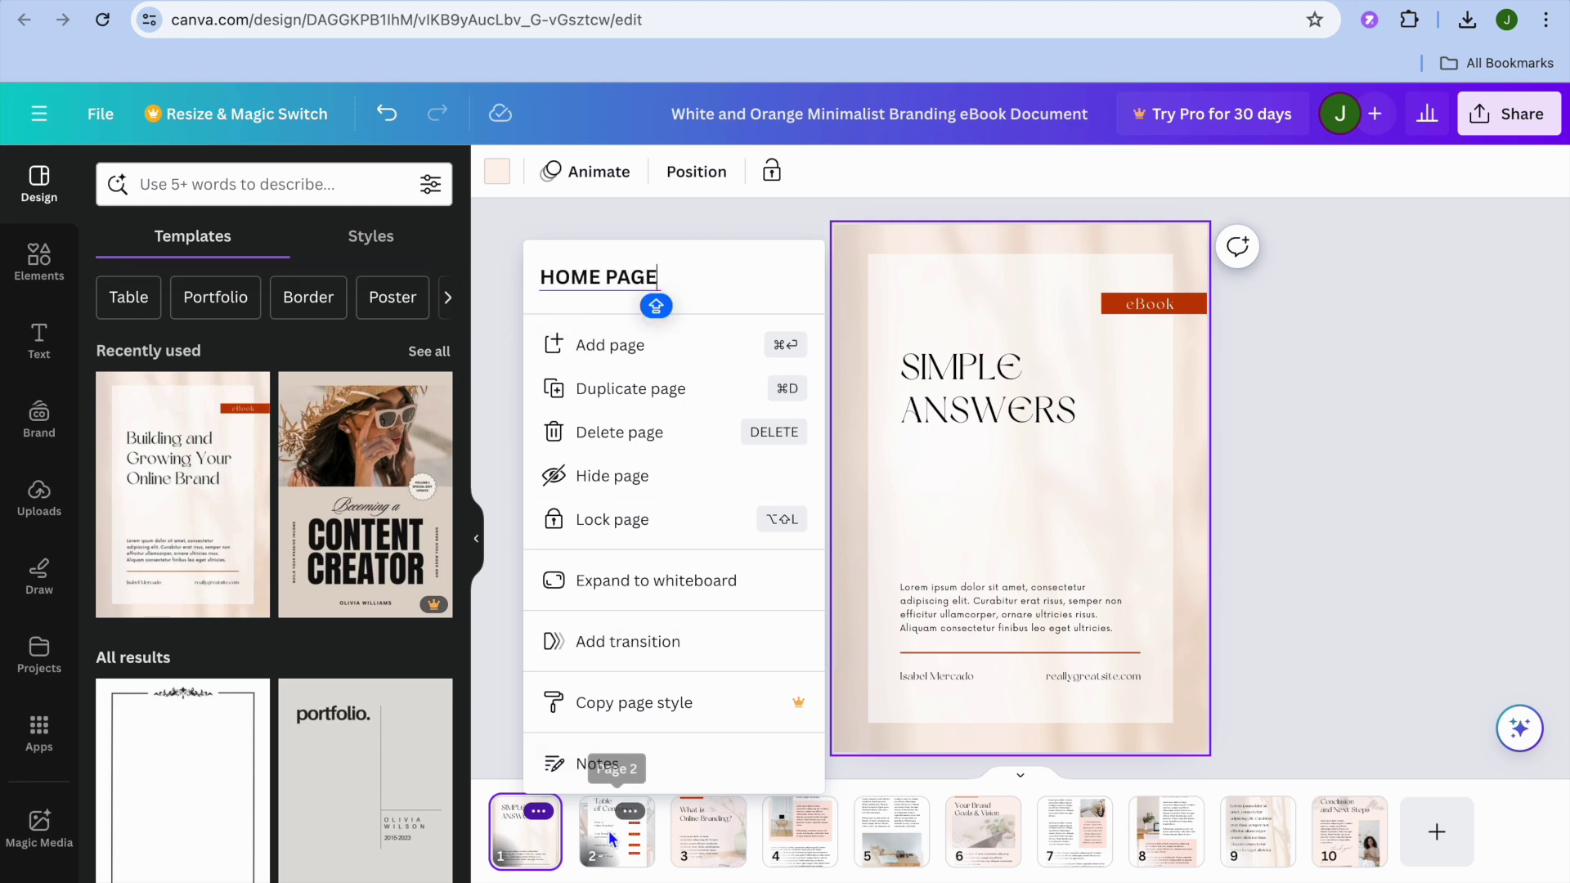
click(633, 821)
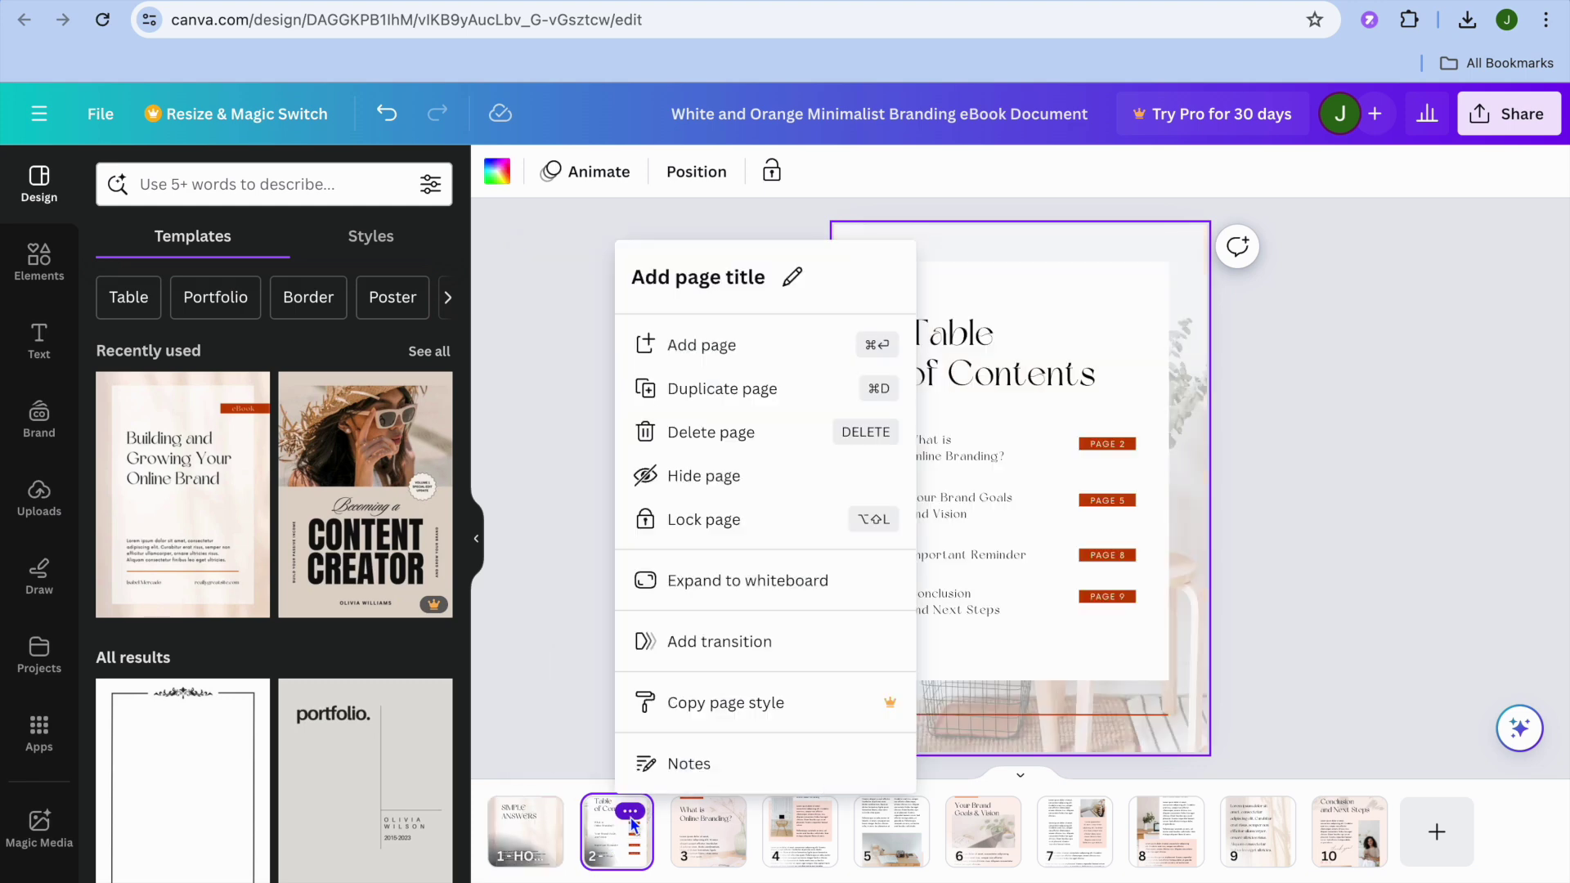
click(793, 278)
text(T)
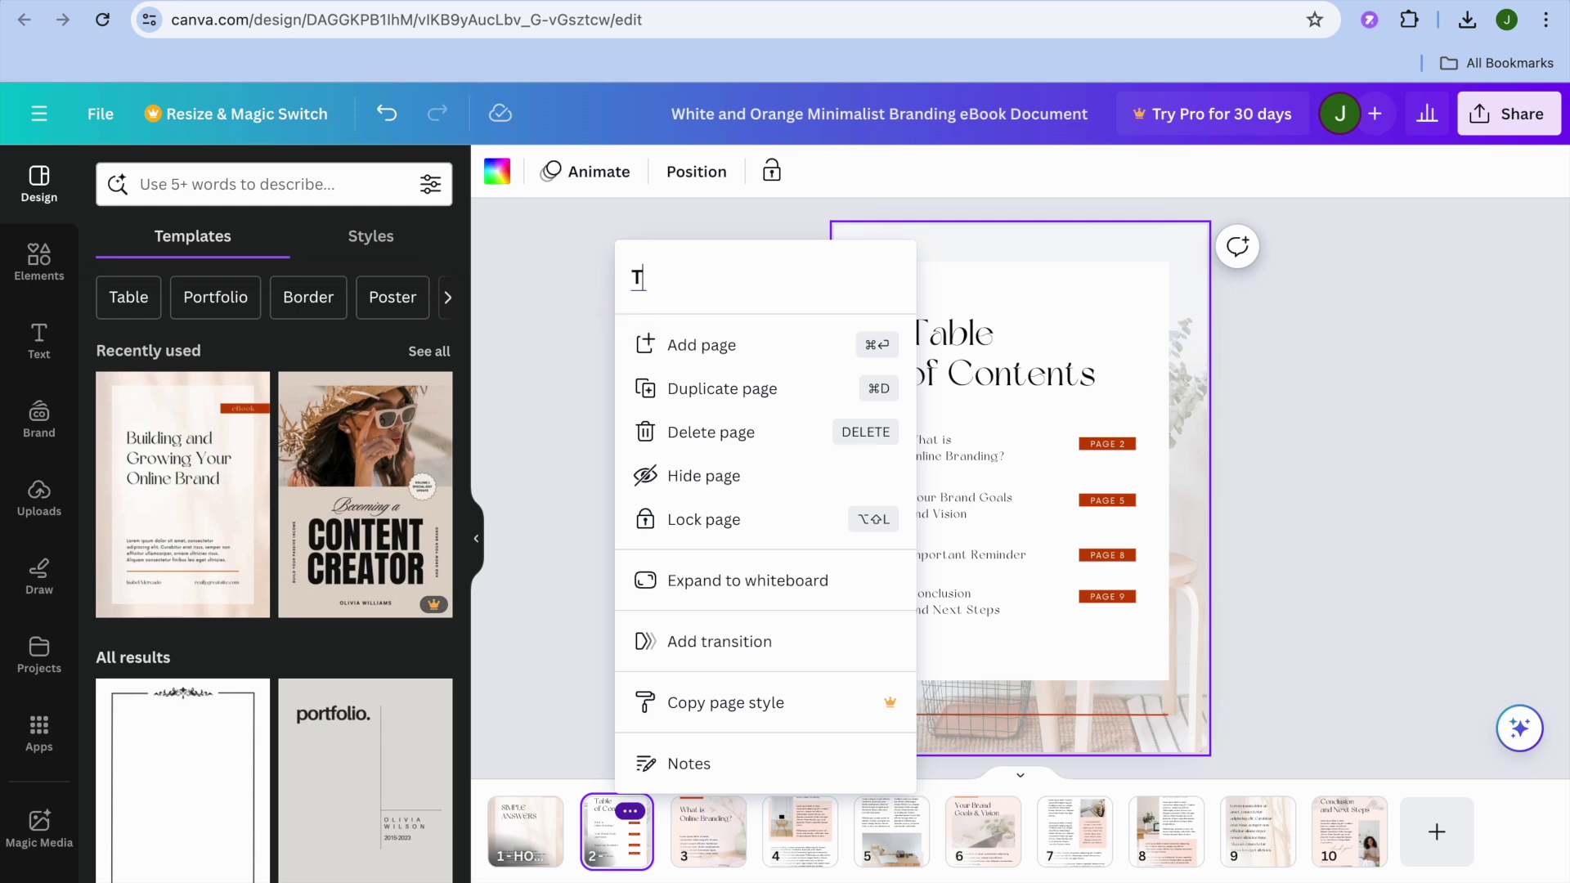
text(ABLE OF CONTENT)
click(820, 305)
click(696, 841)
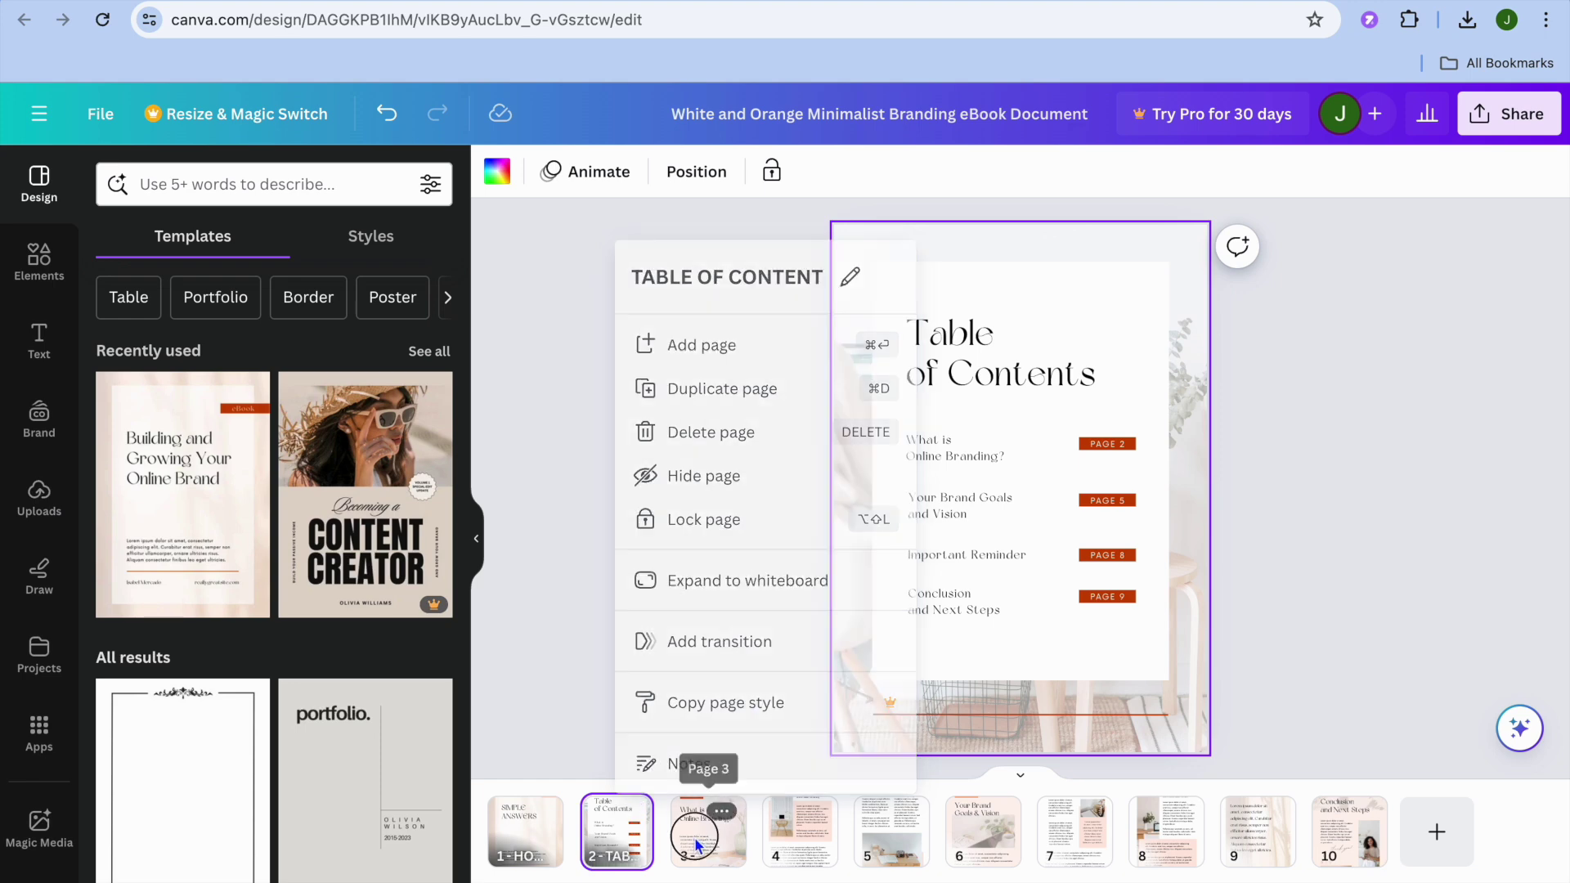
- Title page 3 MODULE 1 and page 4 MODULE 2
click(722, 812)
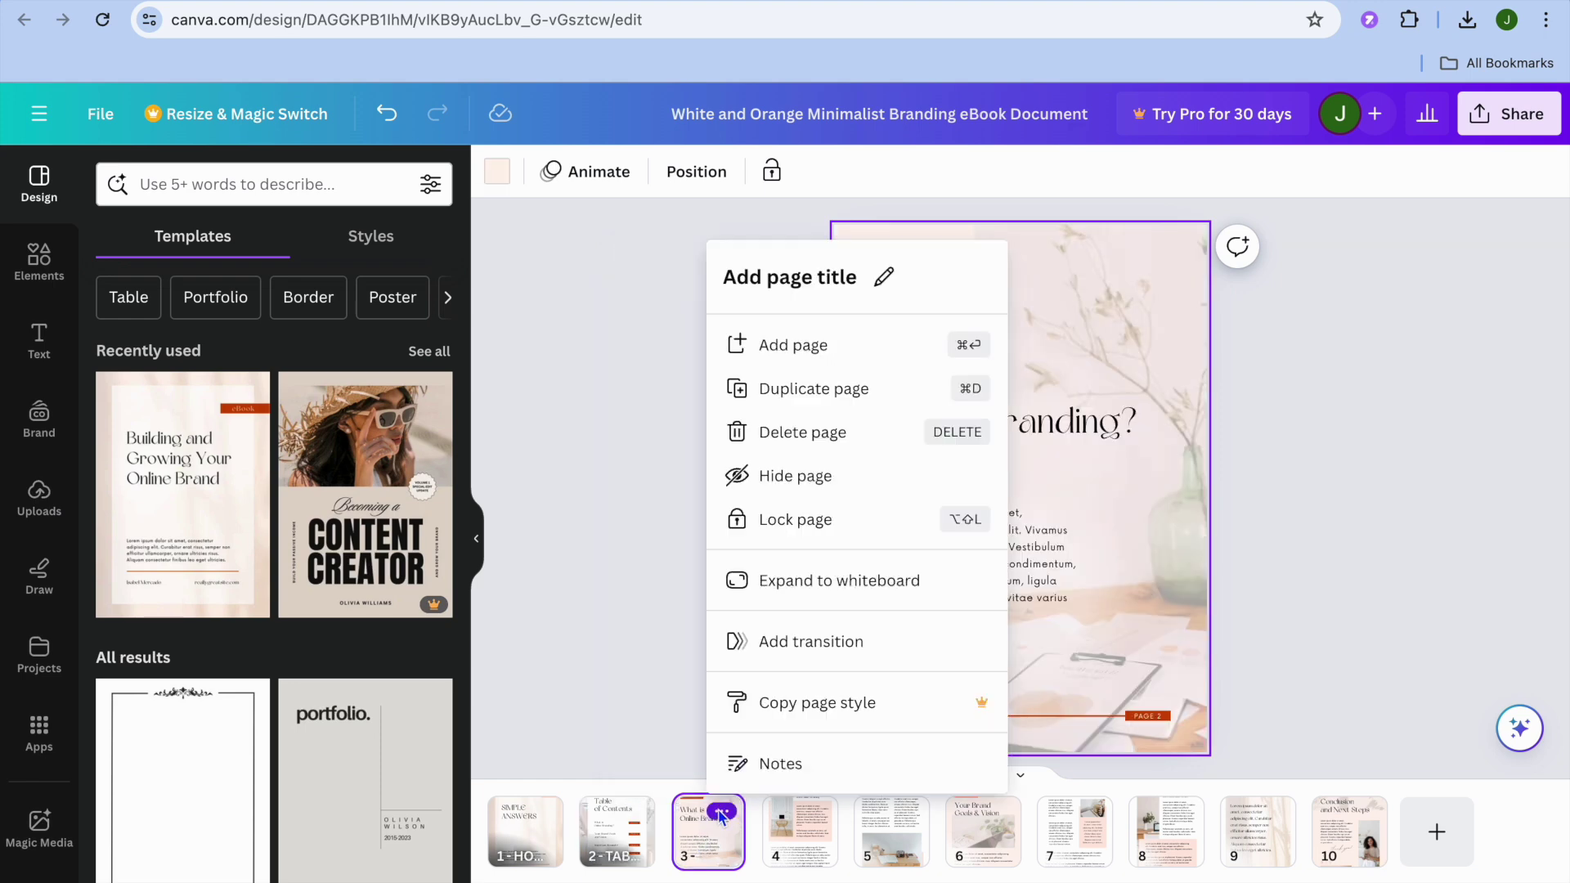
click(882, 280)
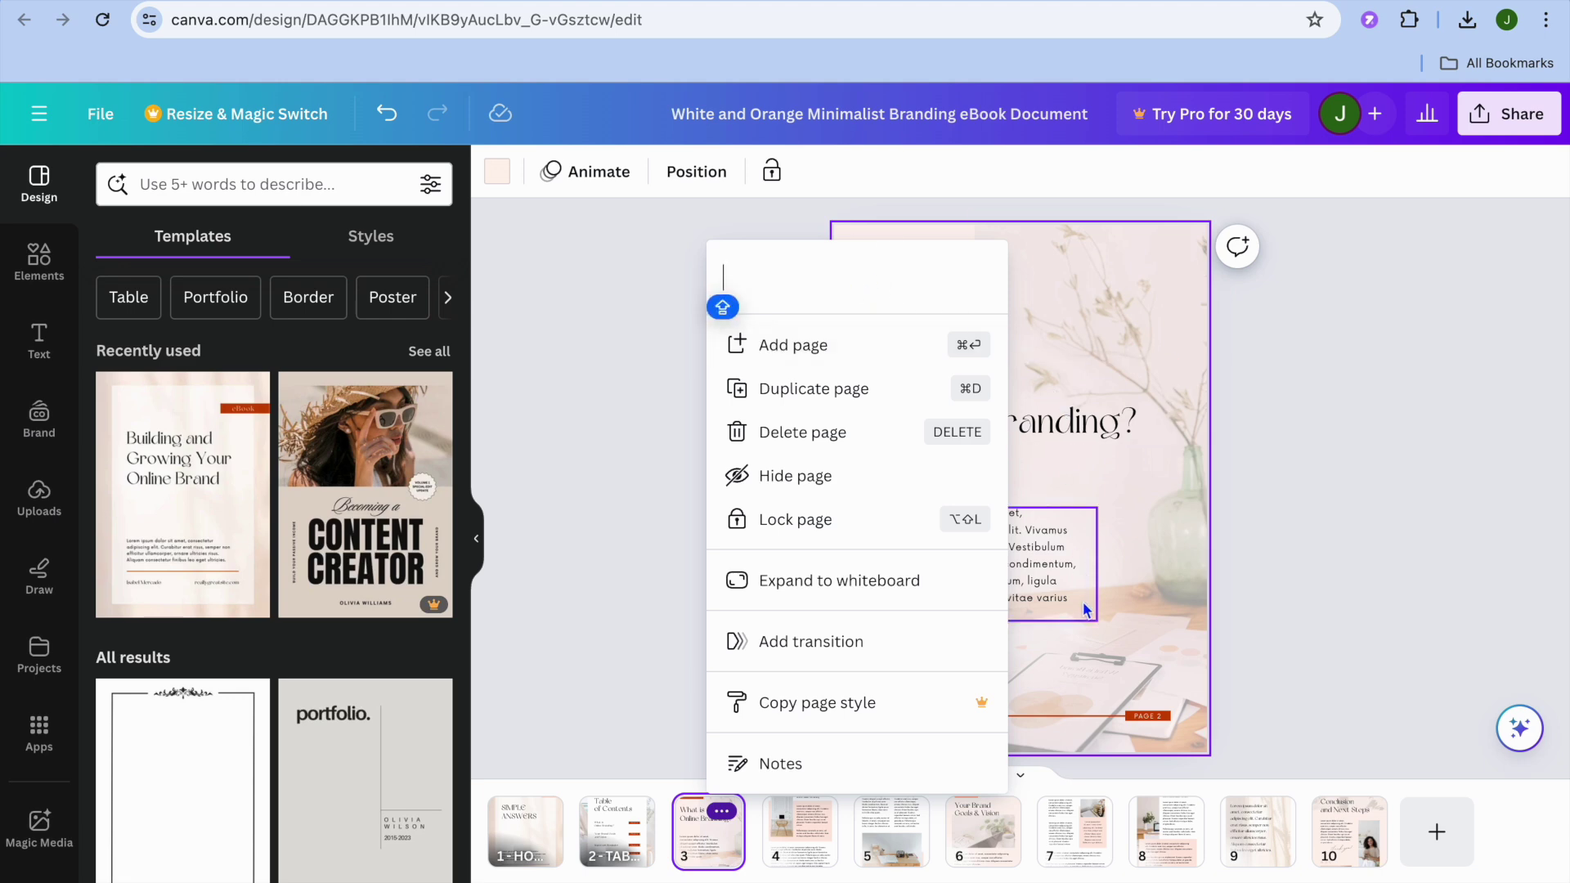
click(1147, 540)
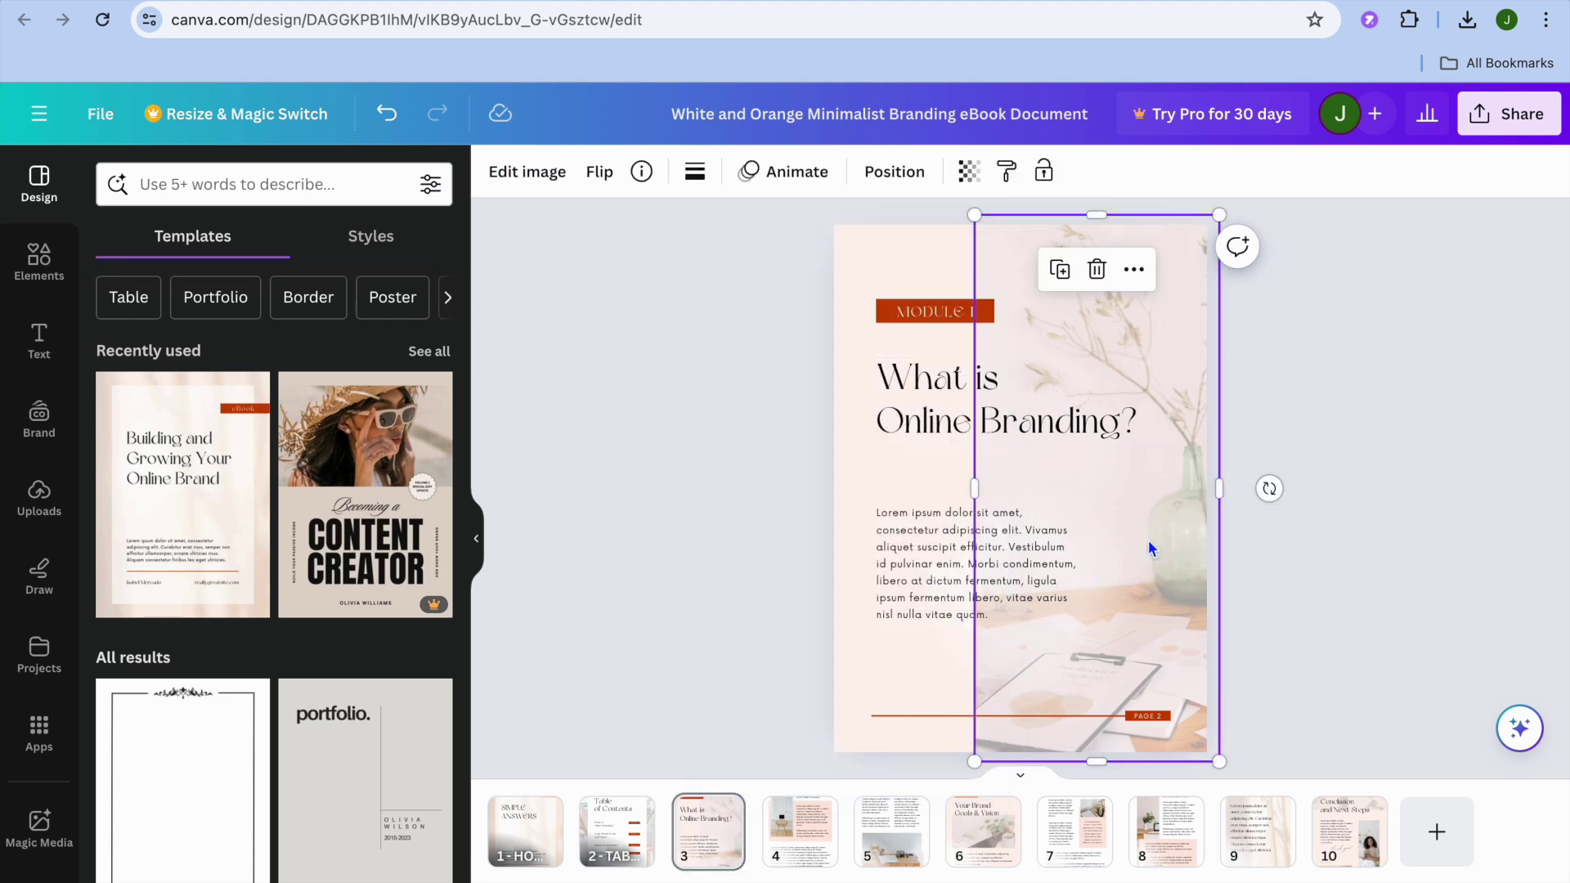
click(721, 812)
click(883, 280)
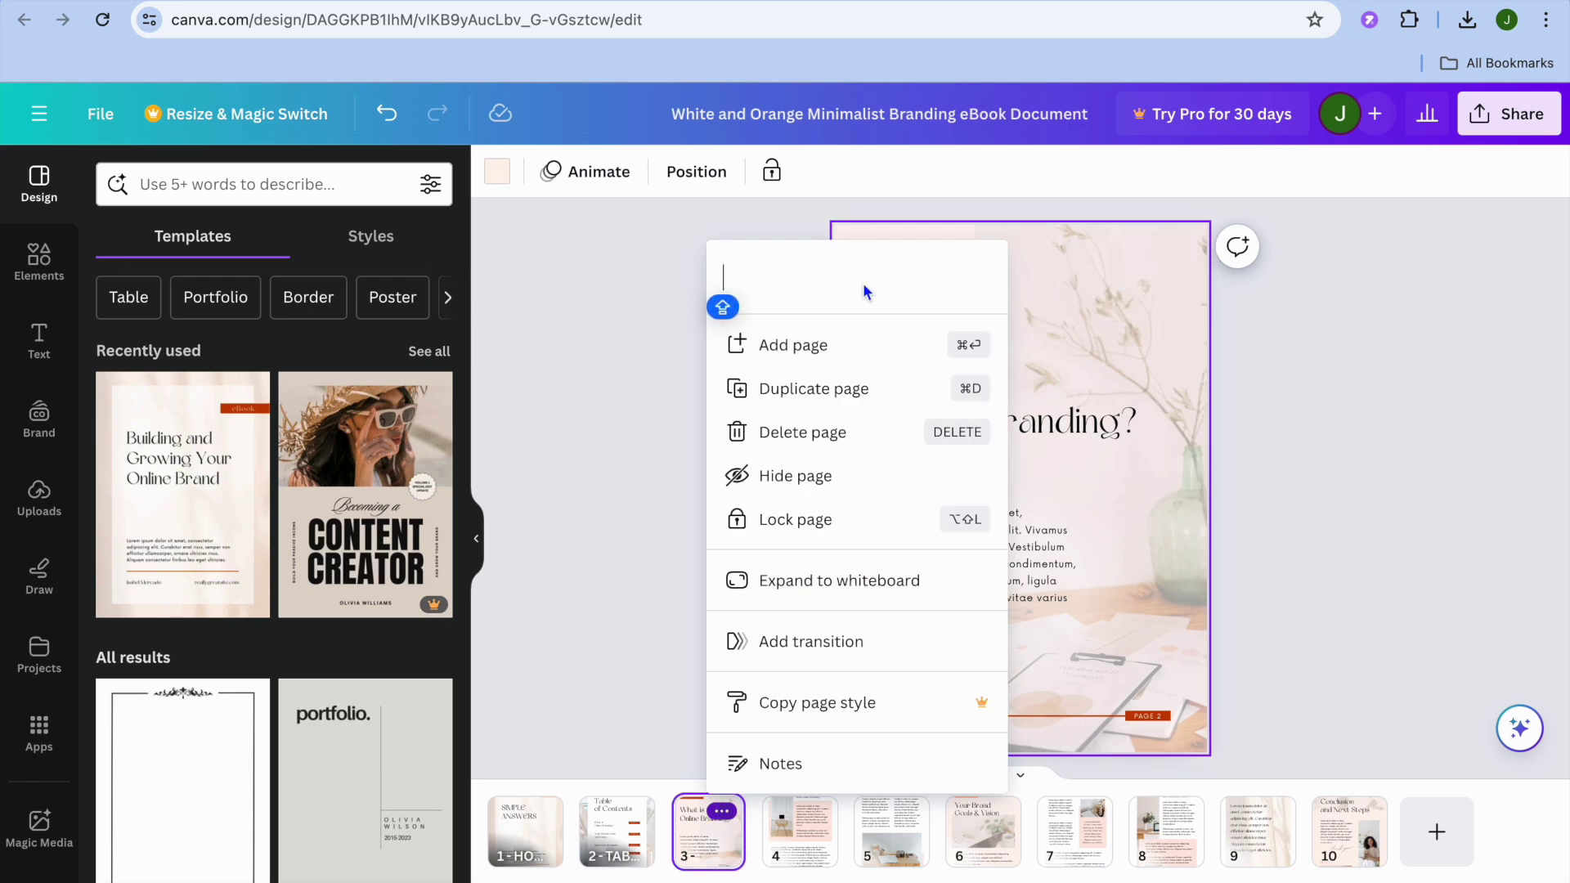
text(MODU)
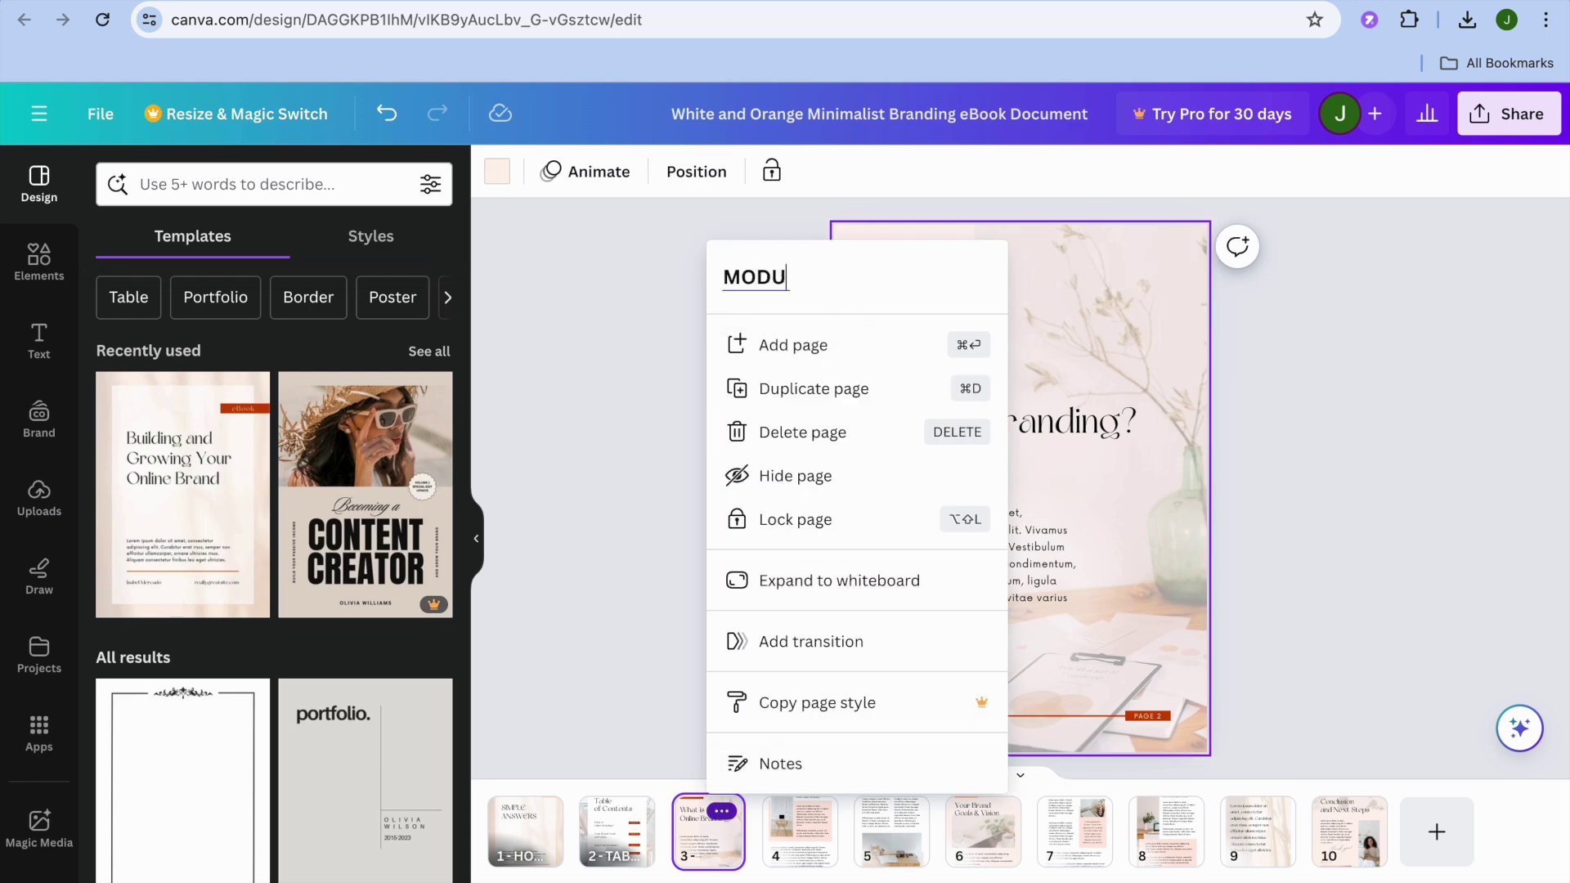
text(LE 1)
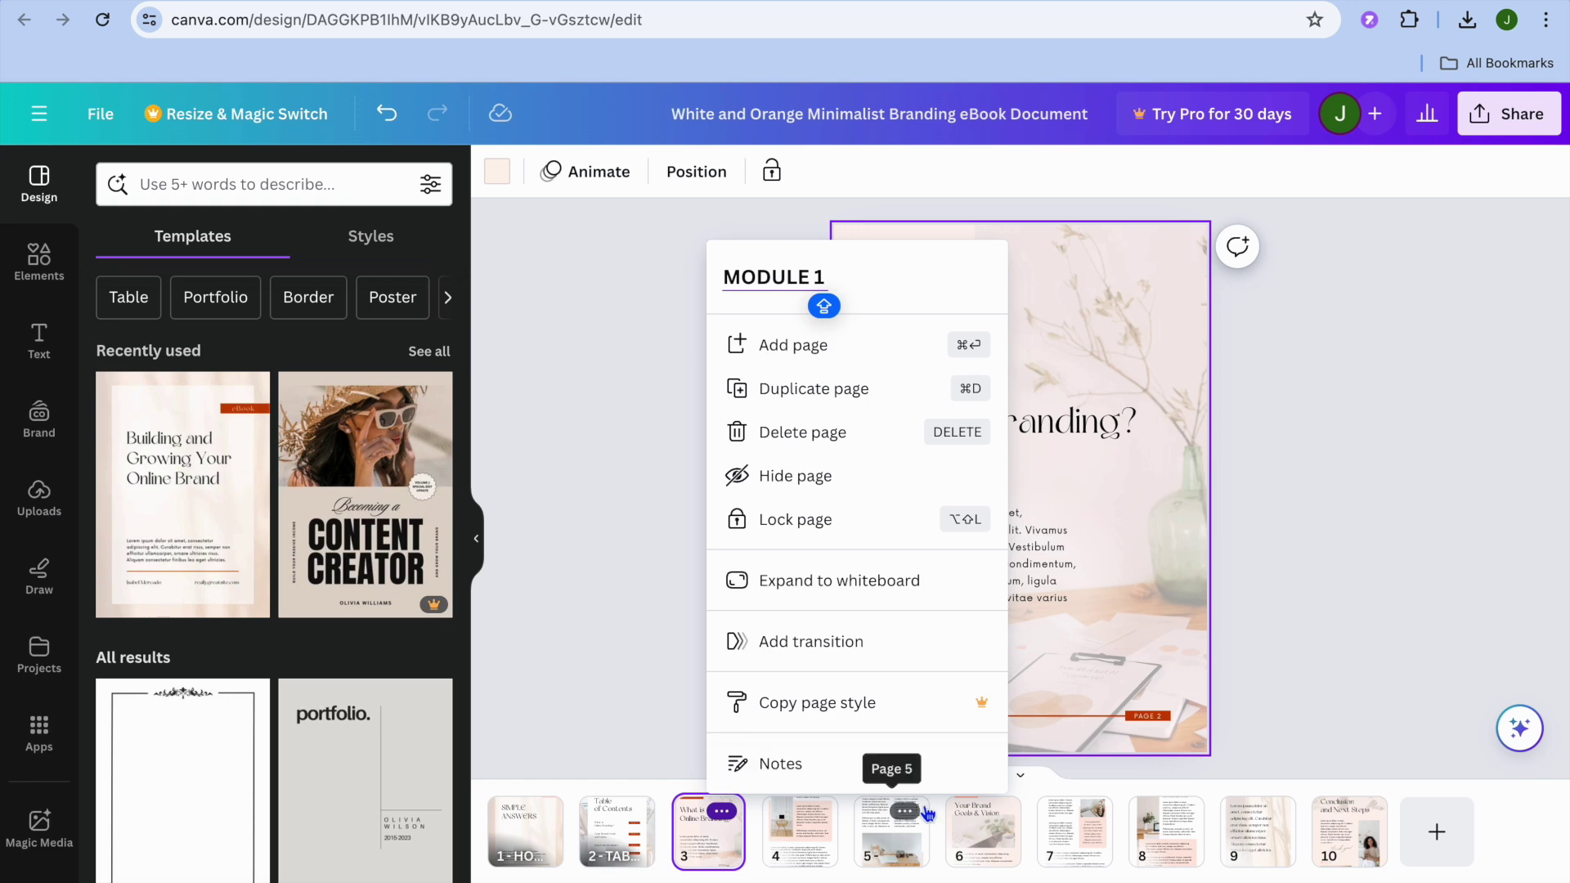
click(820, 853)
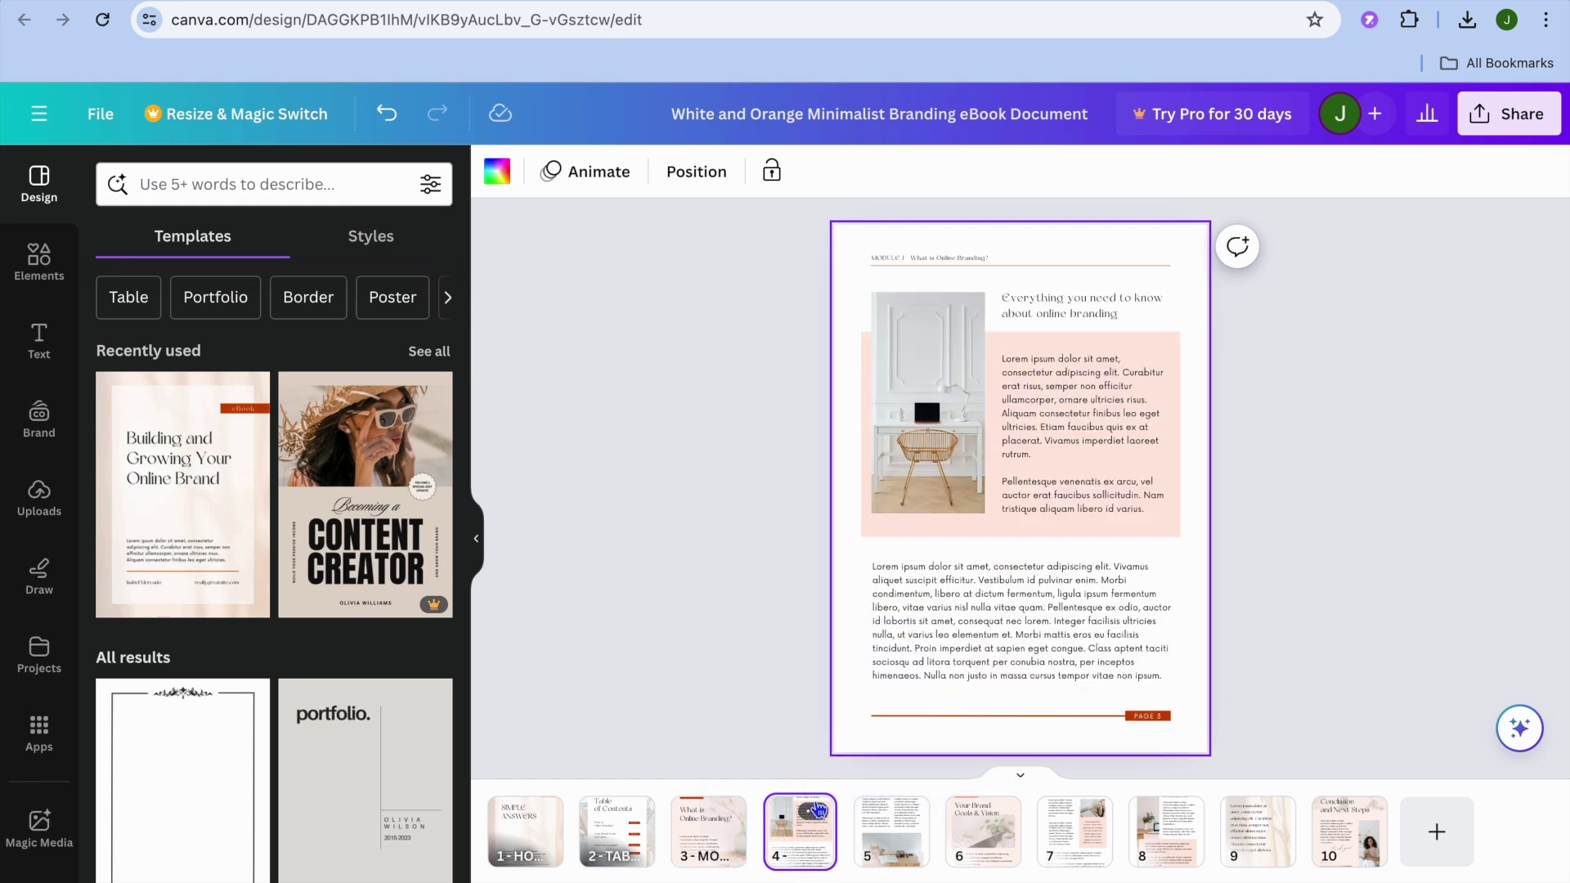
click(813, 811)
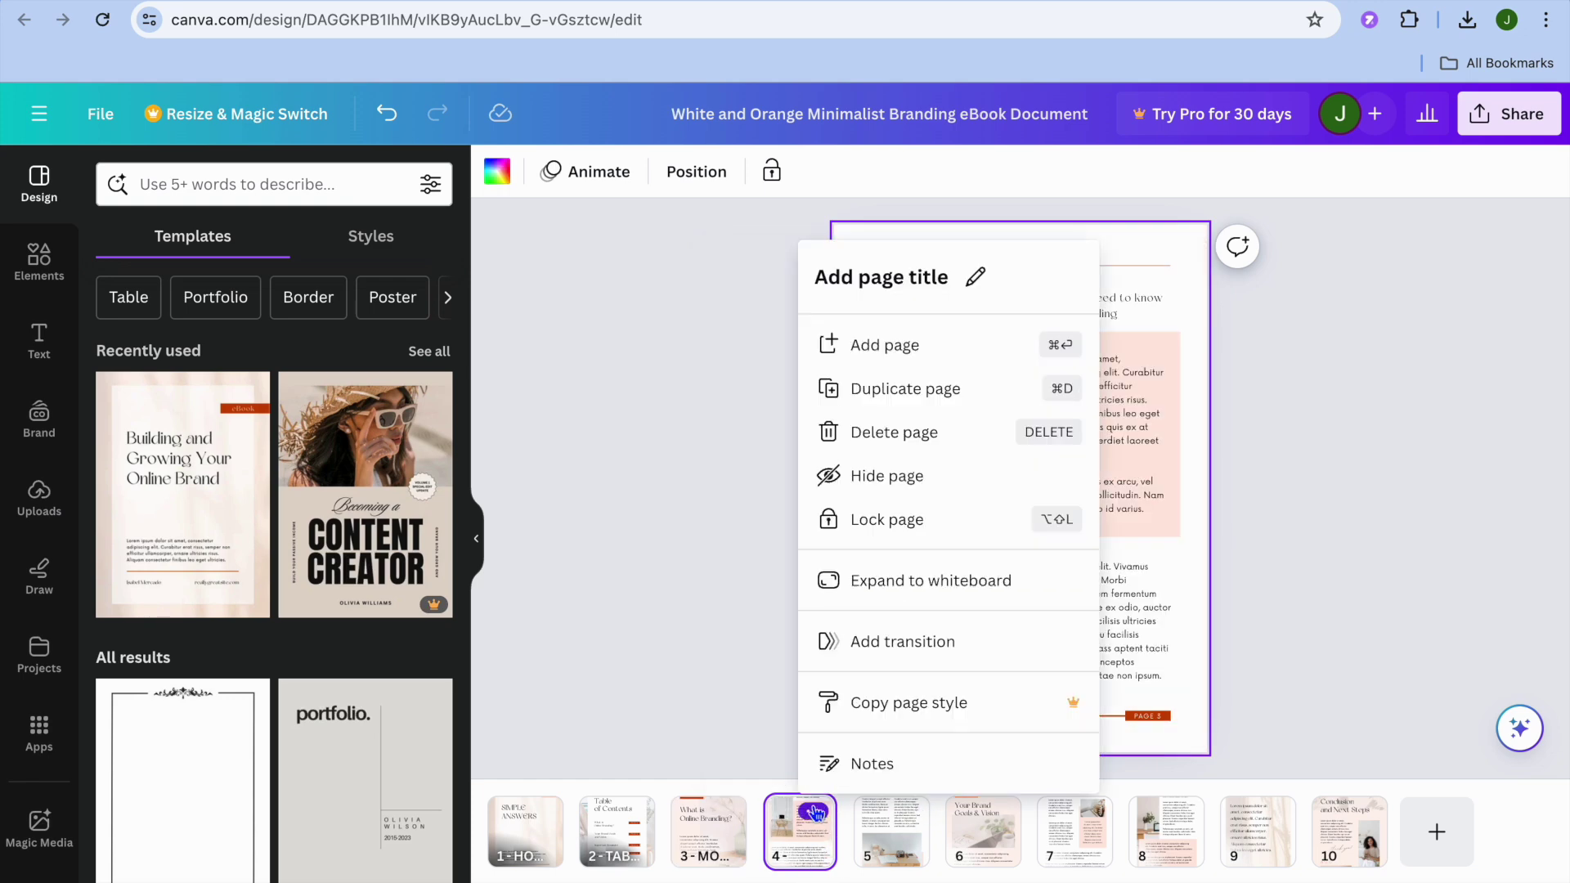
click(974, 279)
text(M)
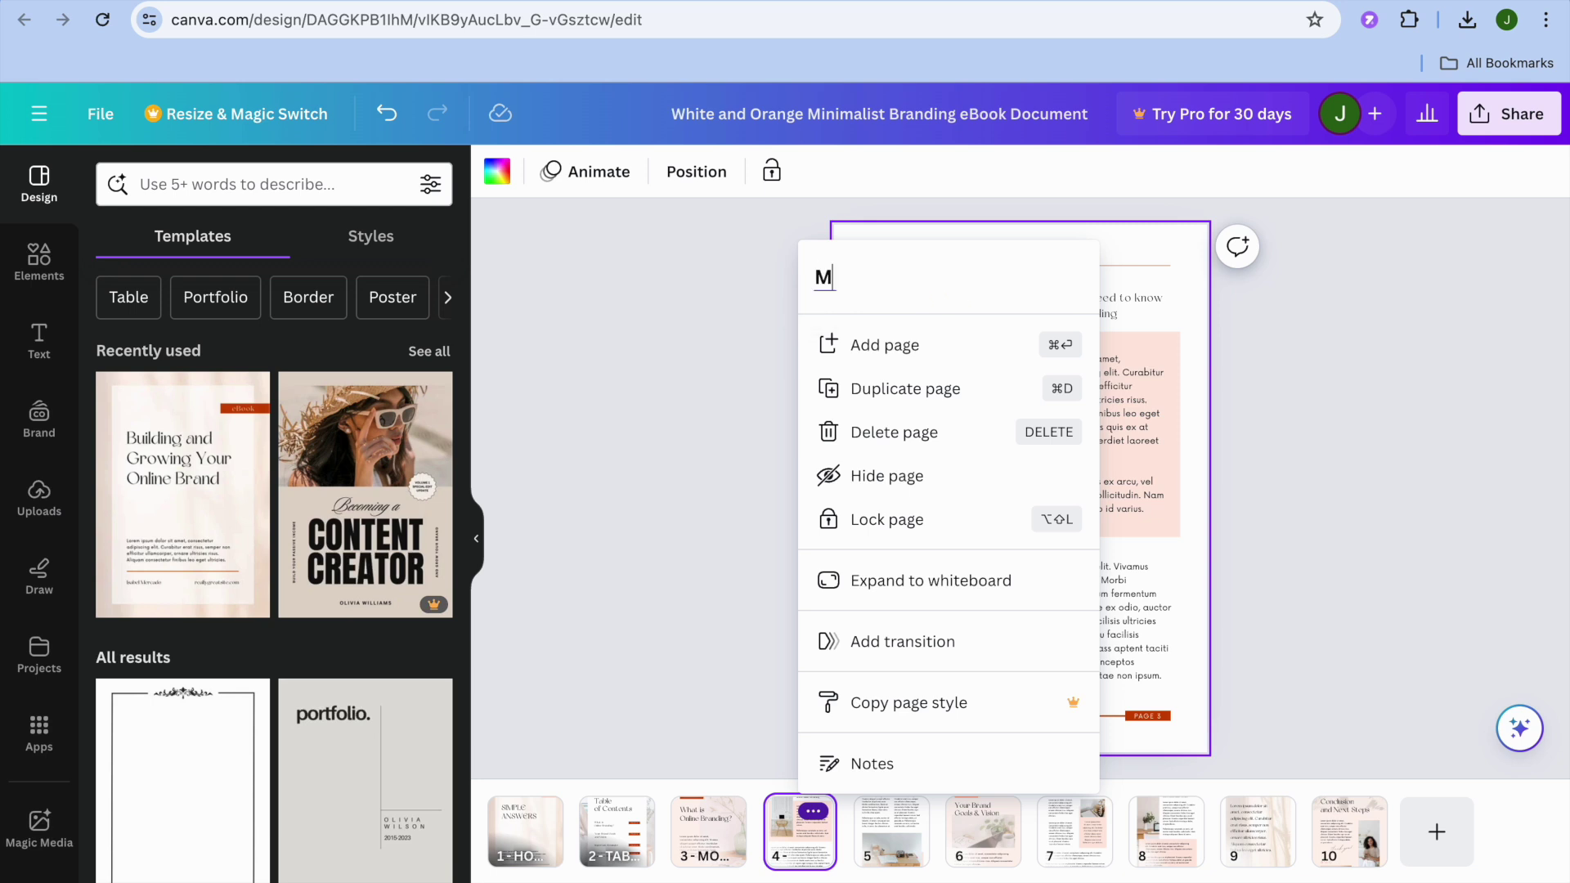
text(ODULE 2)
click(896, 868)
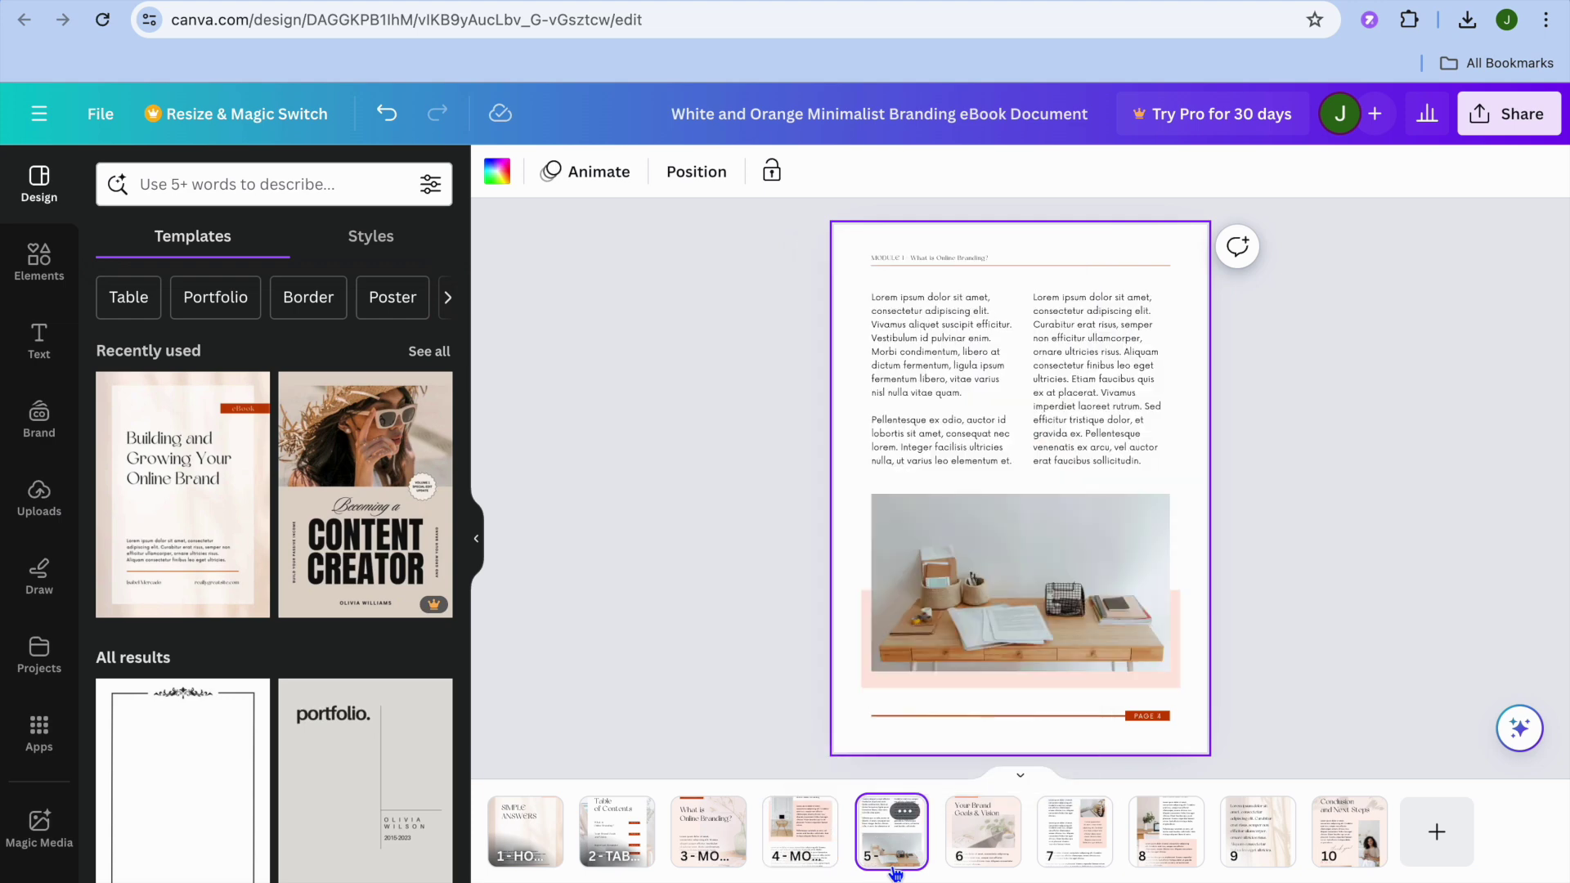
- Browse pages 6, 7 and 10, then select the PAGE 2 label on the Table of Contents
click(979, 842)
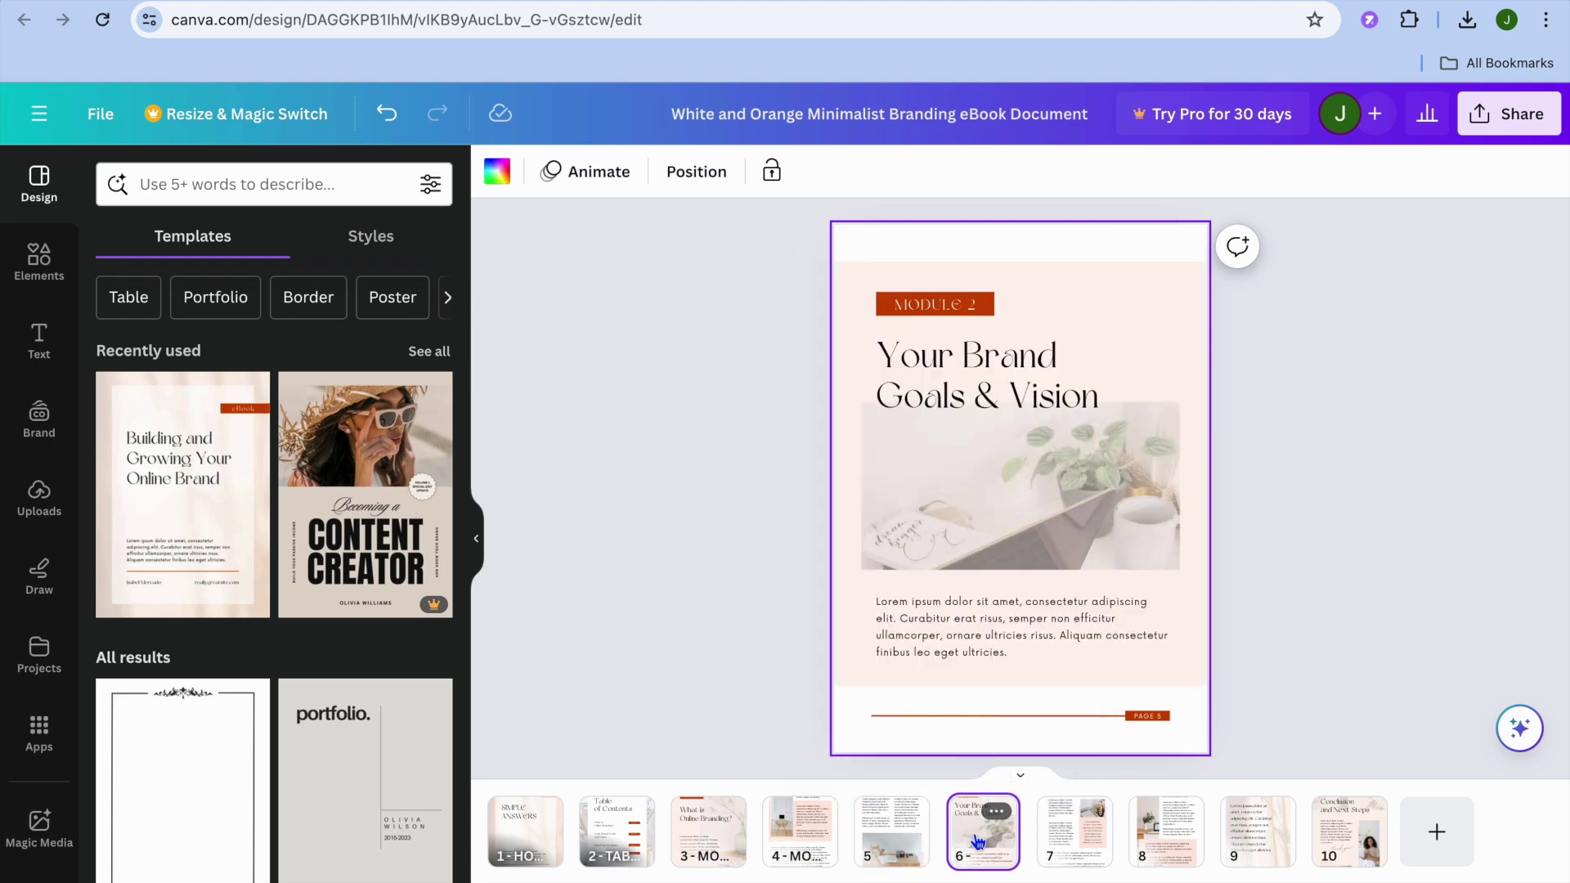
click(1103, 846)
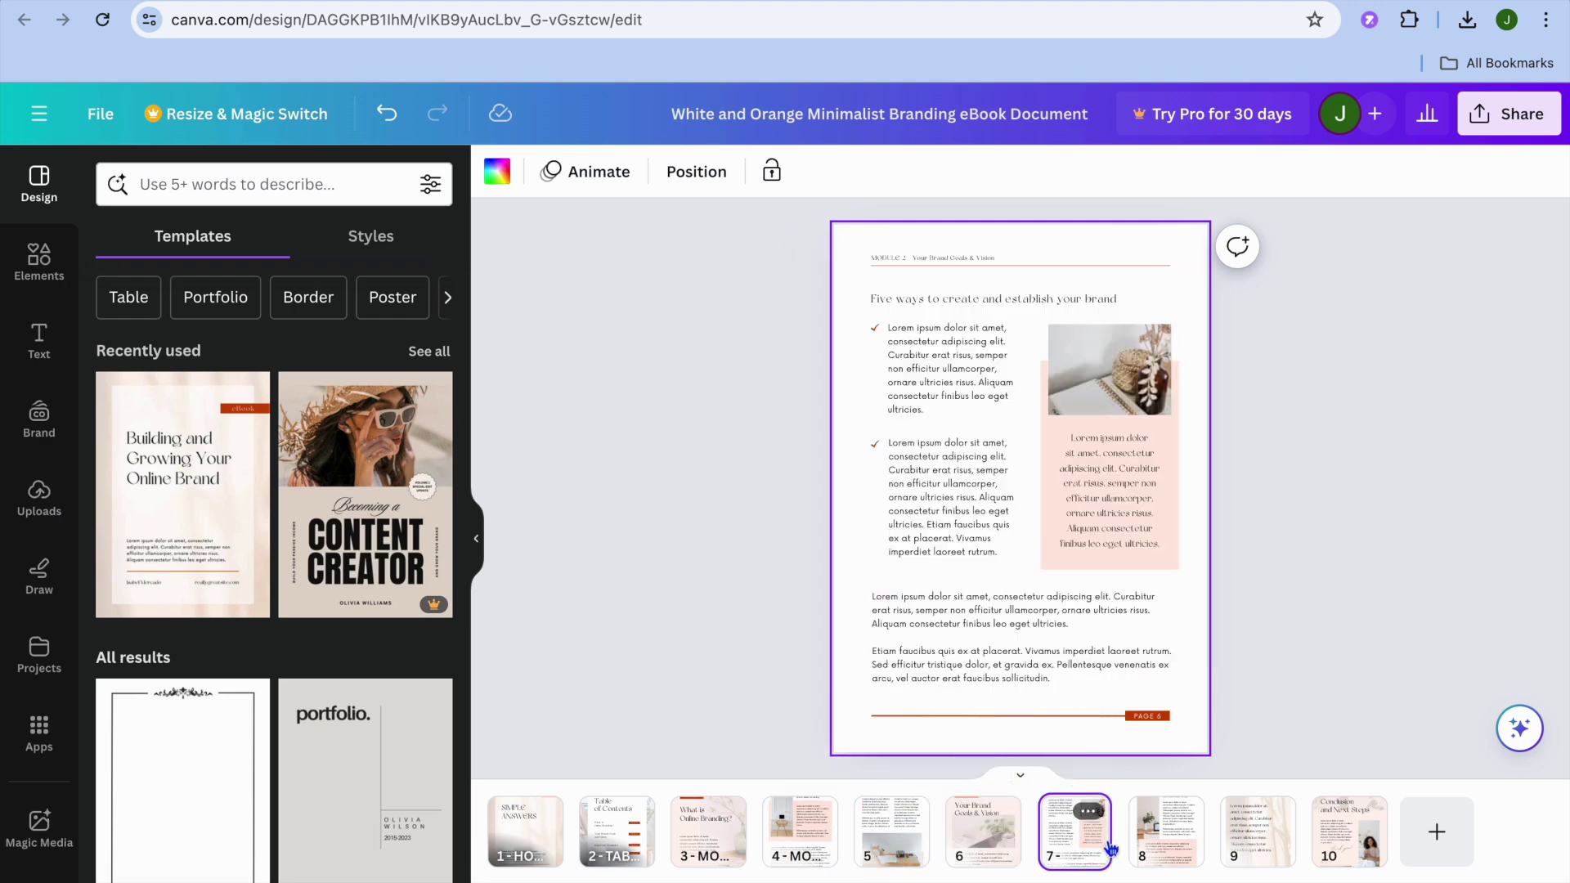
click(1335, 854)
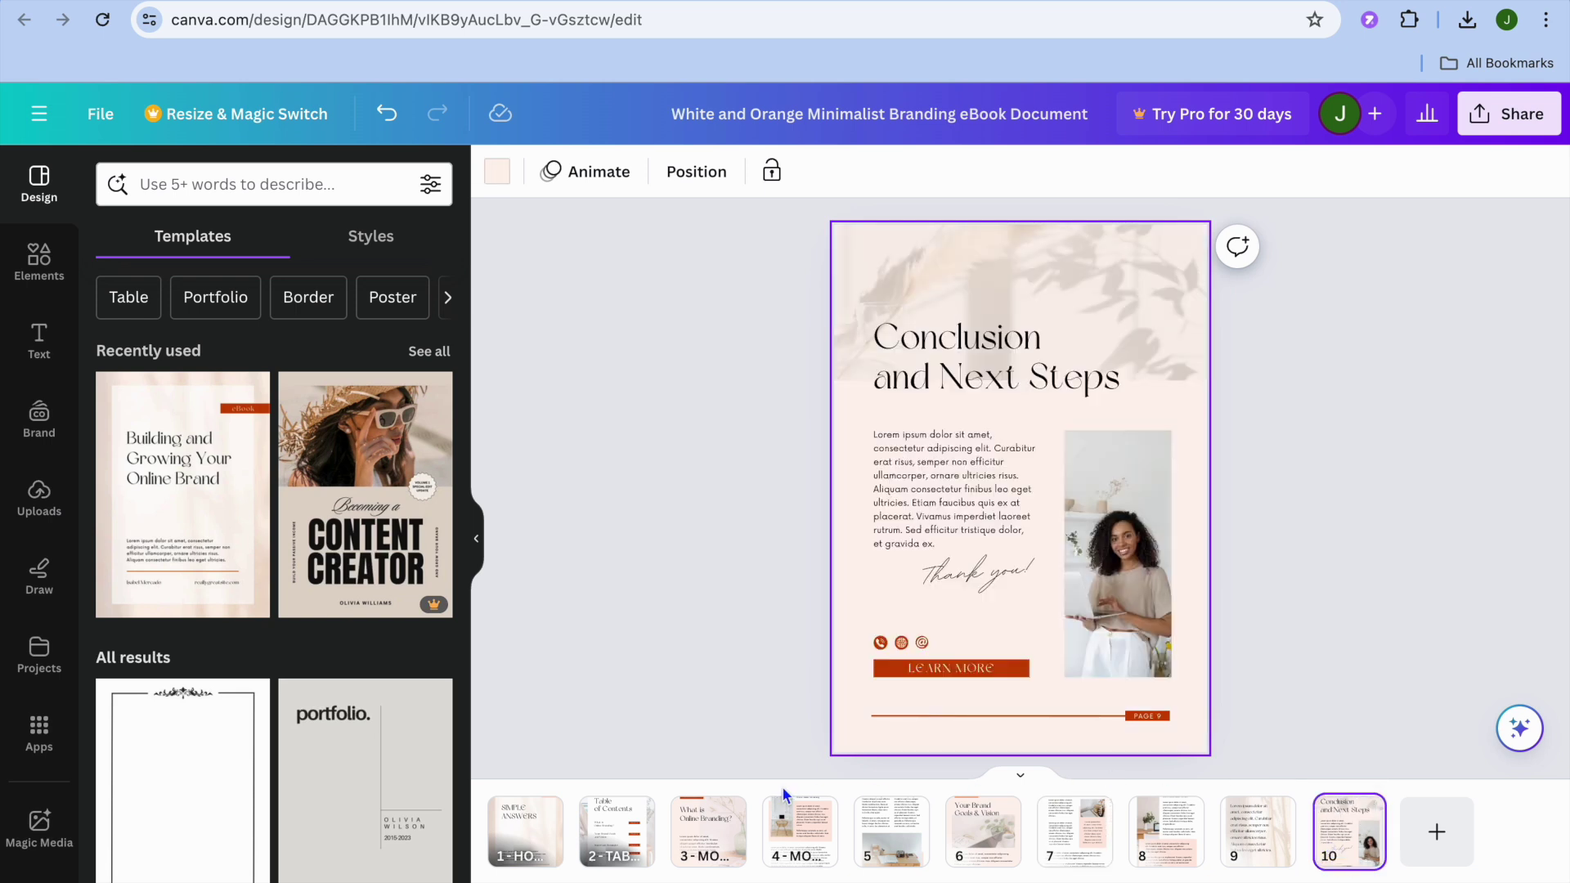
click(613, 851)
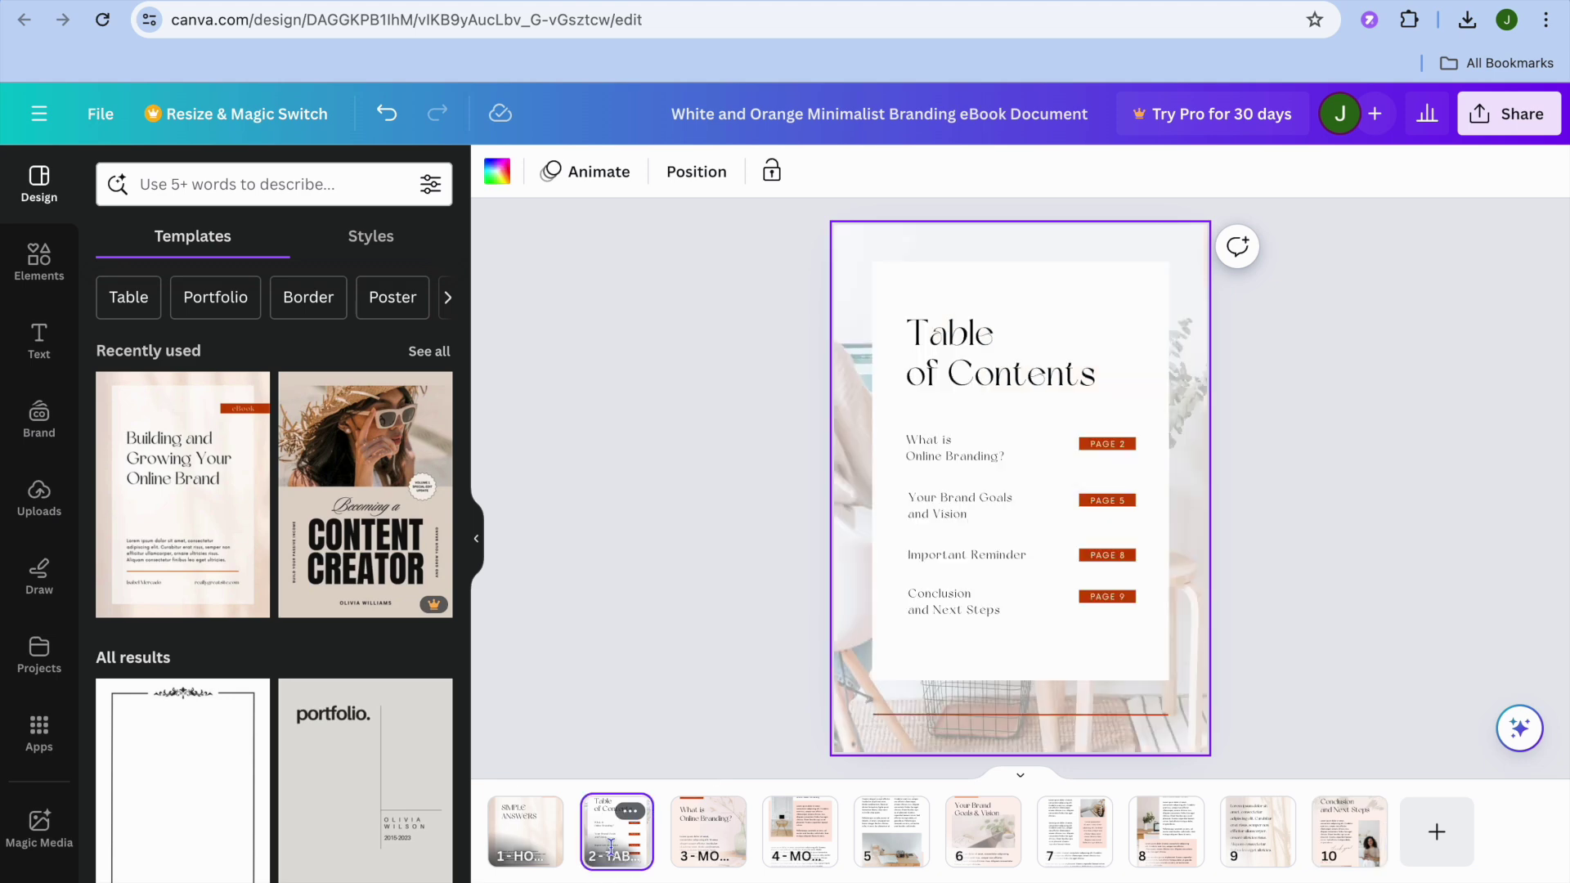
click(1108, 445)
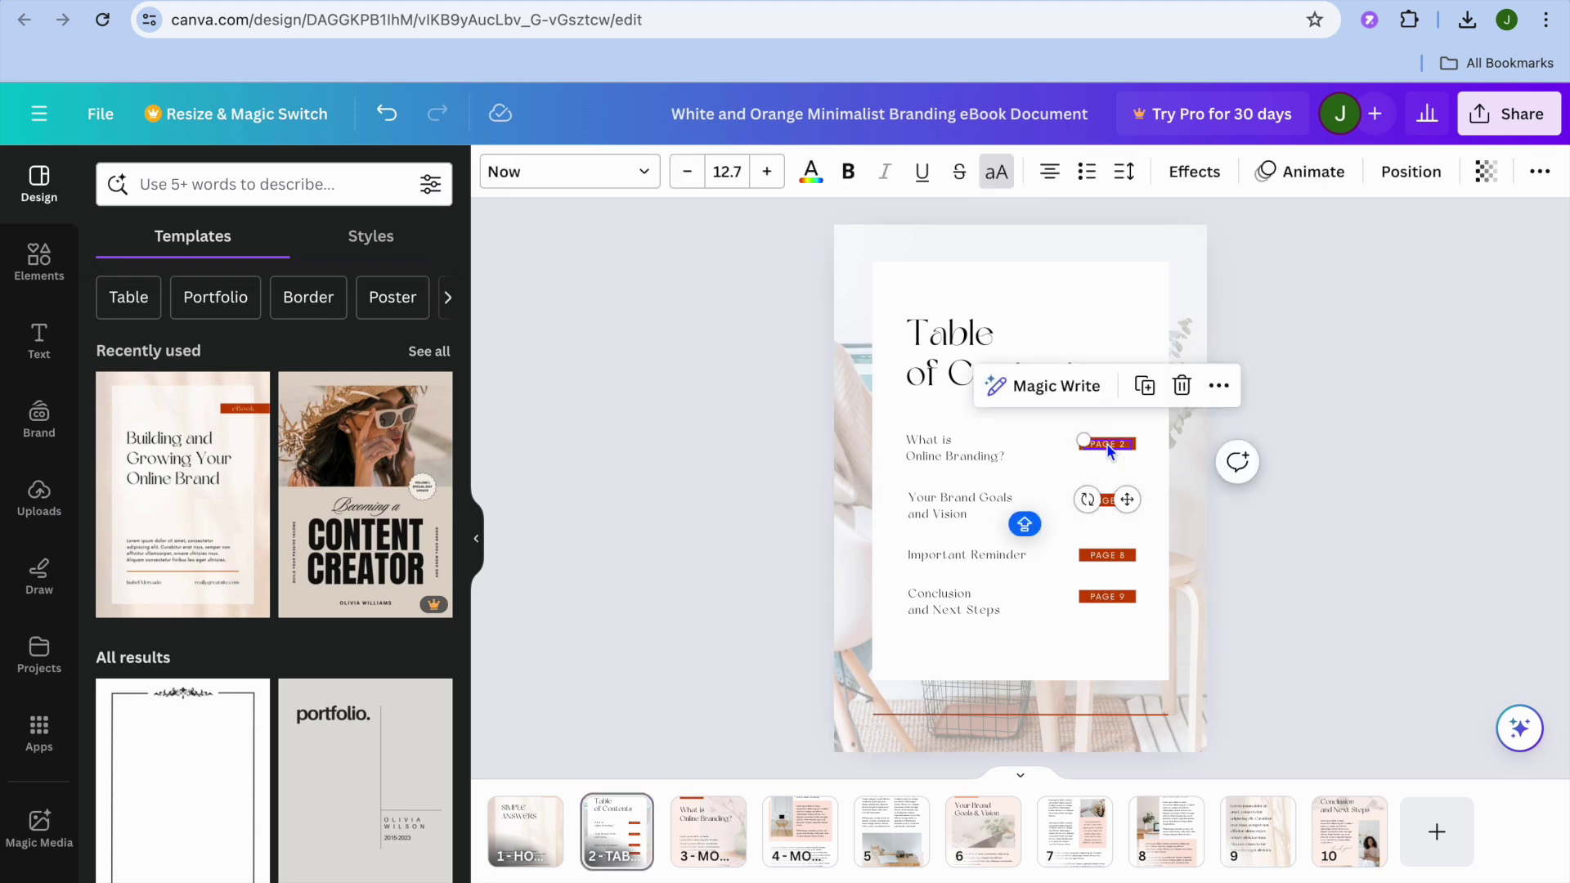
- Link the PAGE 2 label to the MODULE 1 page
click(1224, 388)
mouse_move(1227, 384)
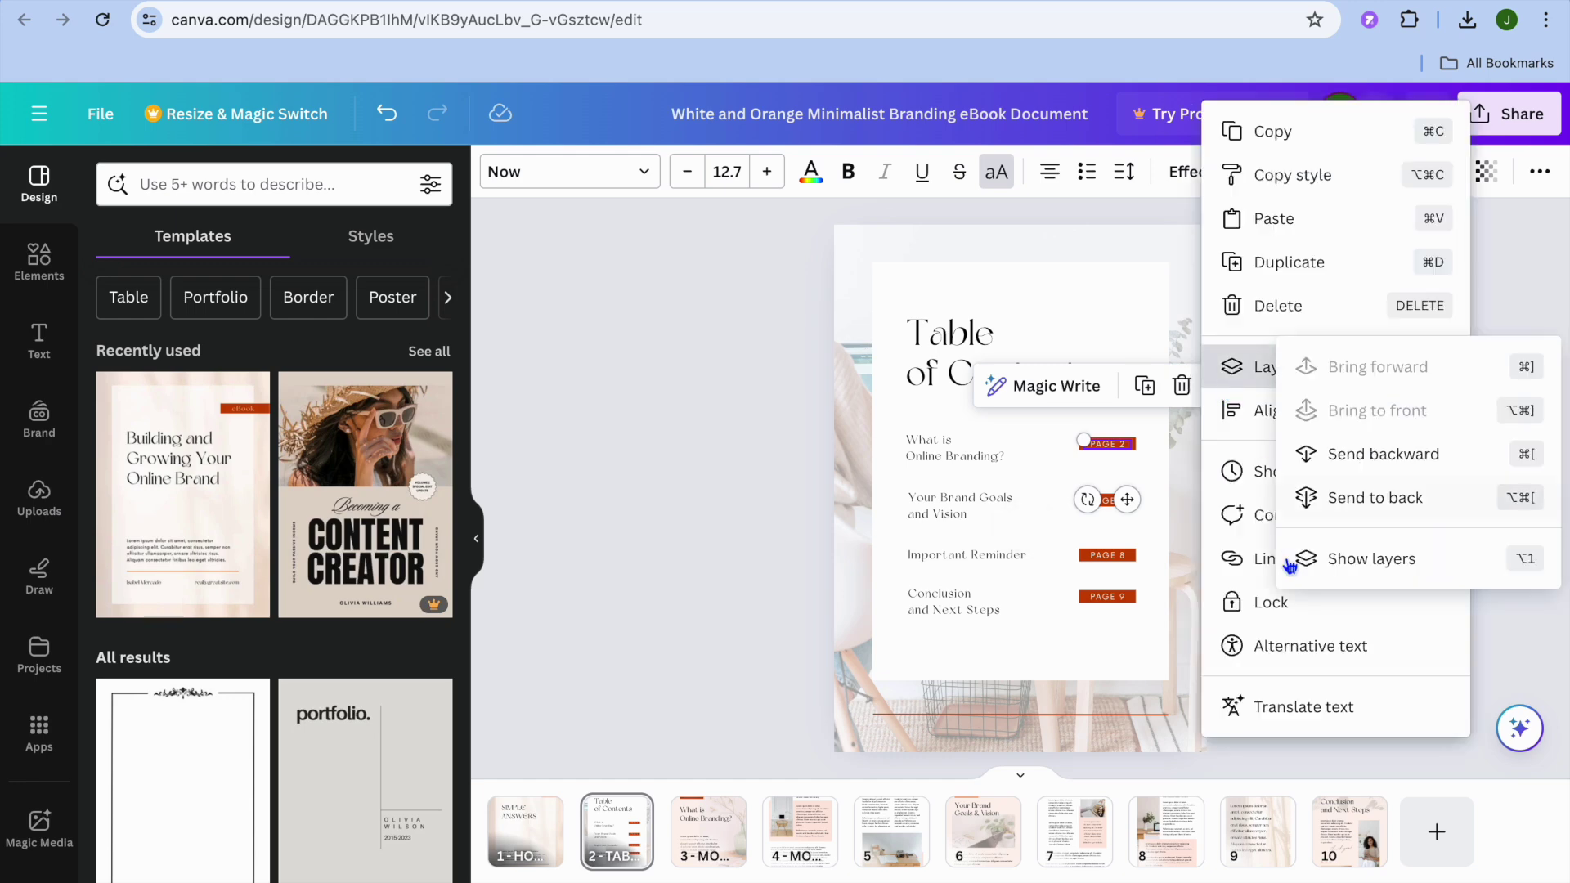
click(1248, 563)
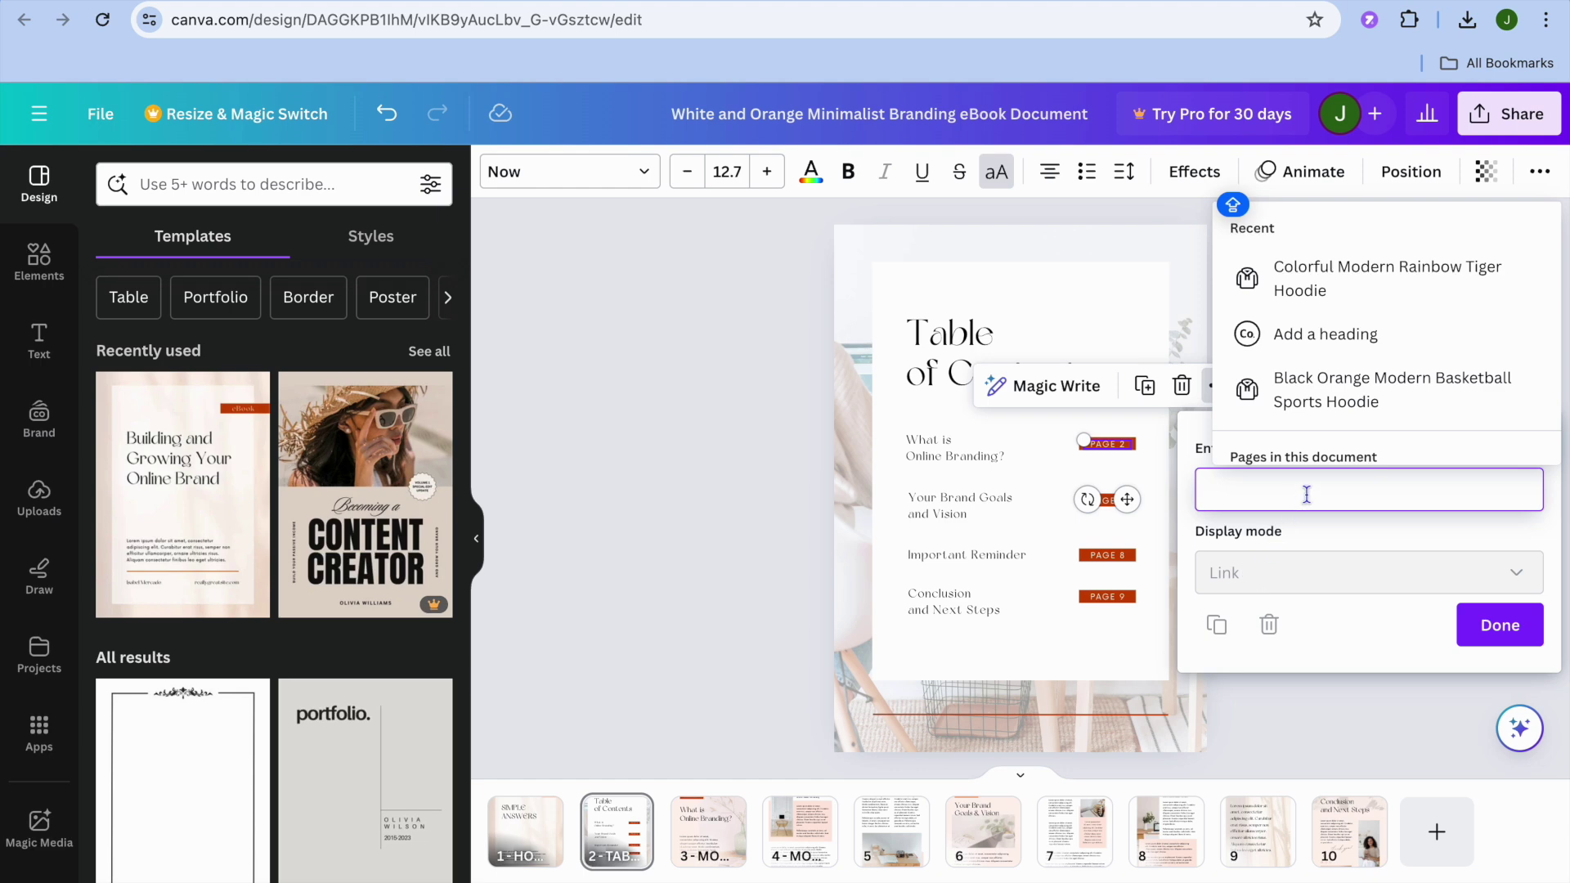
scroll(1322, 443, down, 1)
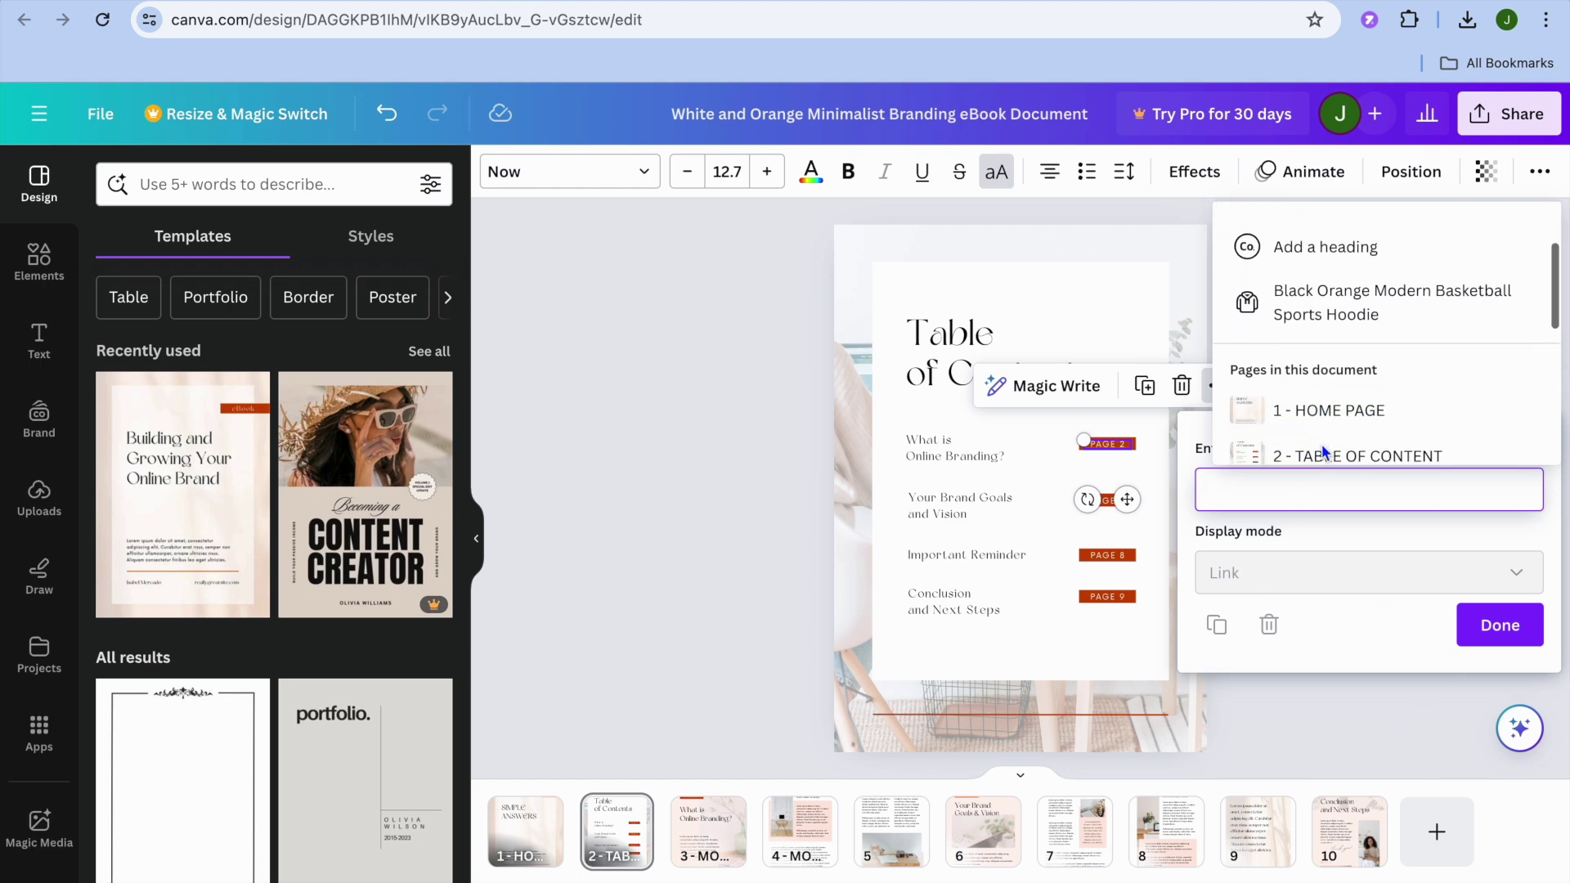
scroll(1322, 443, down, 2)
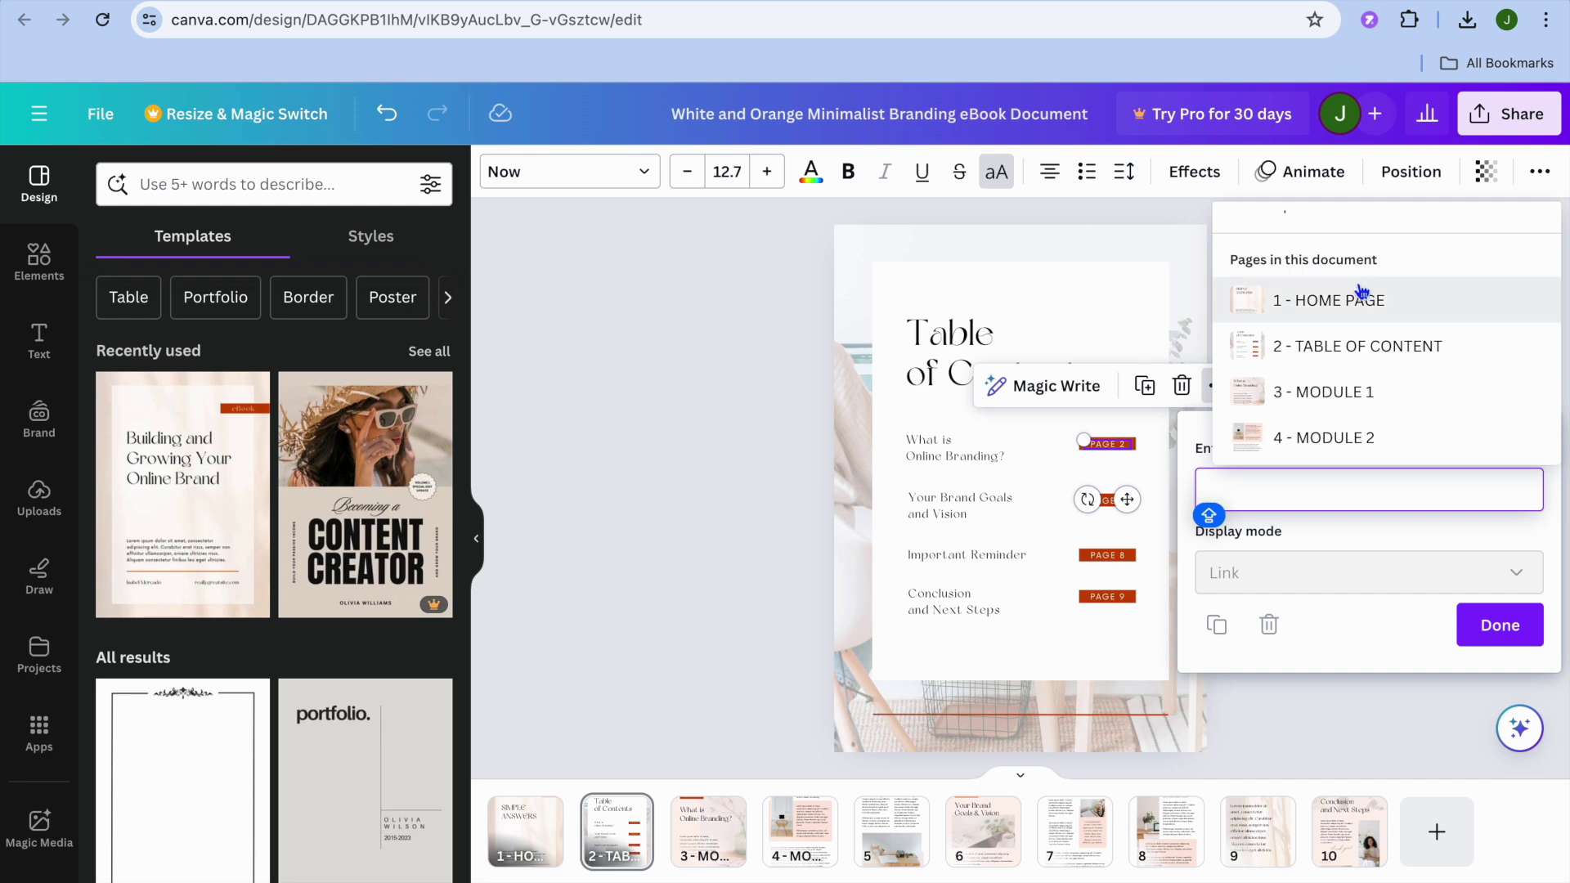
click(1363, 394)
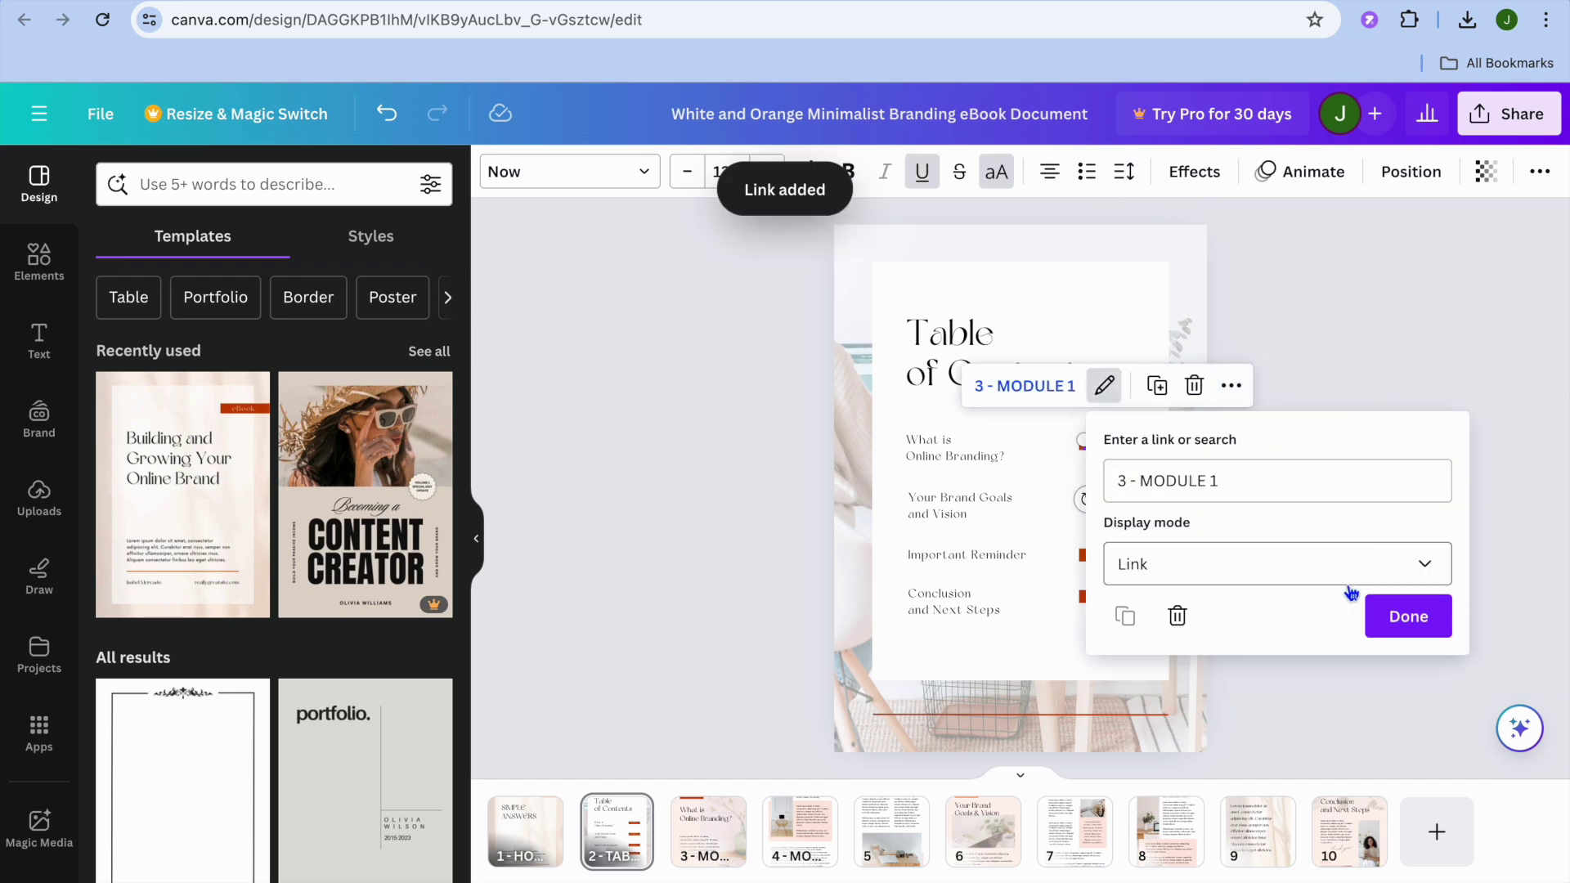
click(1408, 616)
- Link the PAGE 5 label to the MODULE 2 page, then select the PAGE 8 text
click(1107, 509)
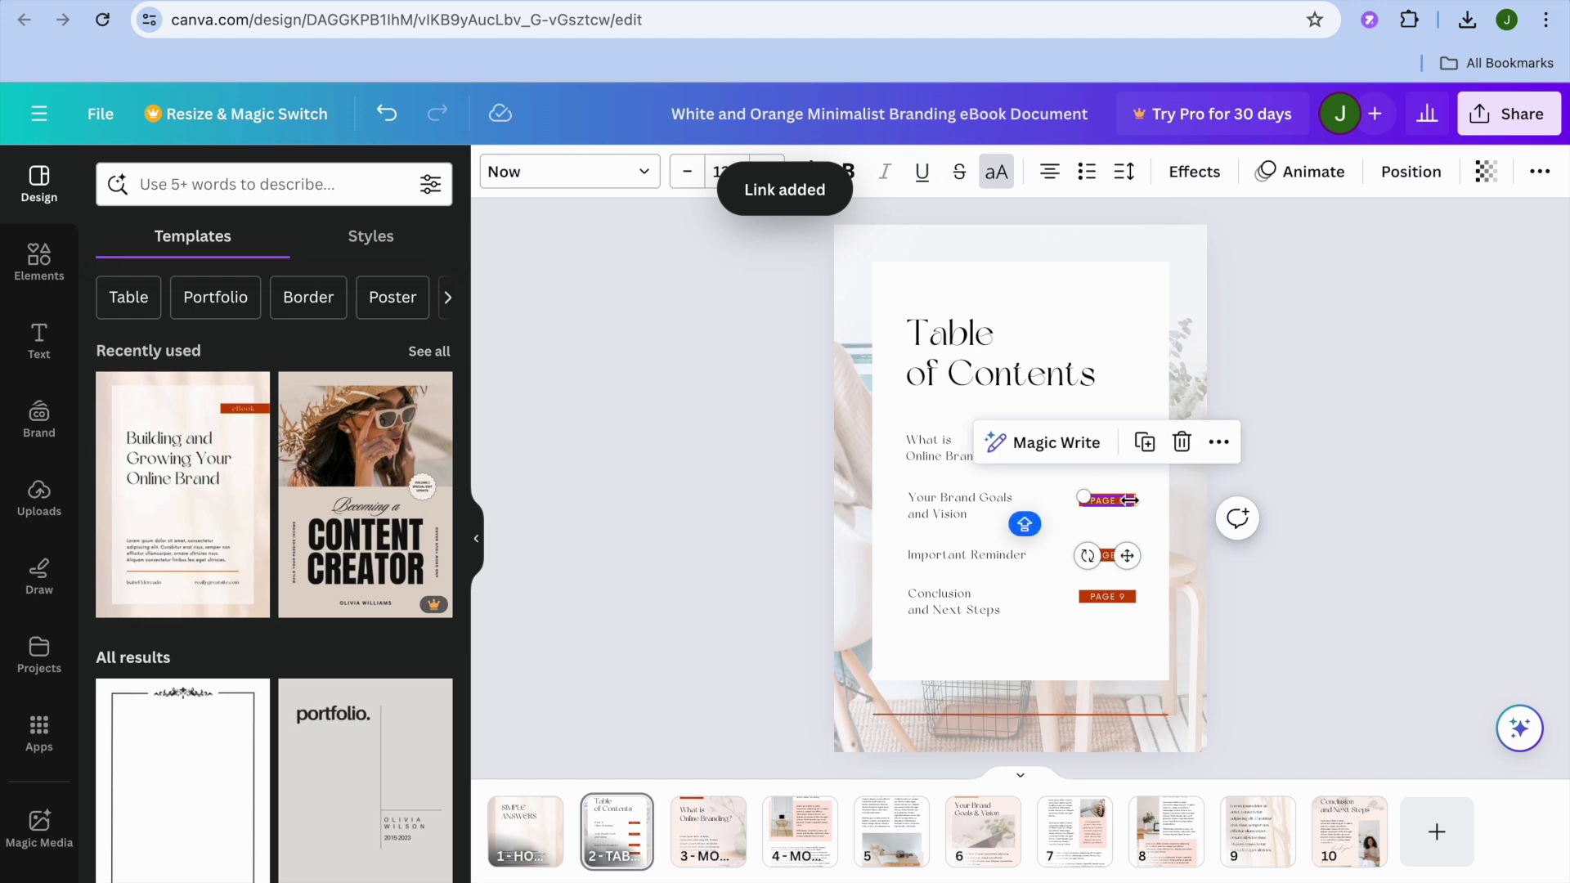
click(1218, 441)
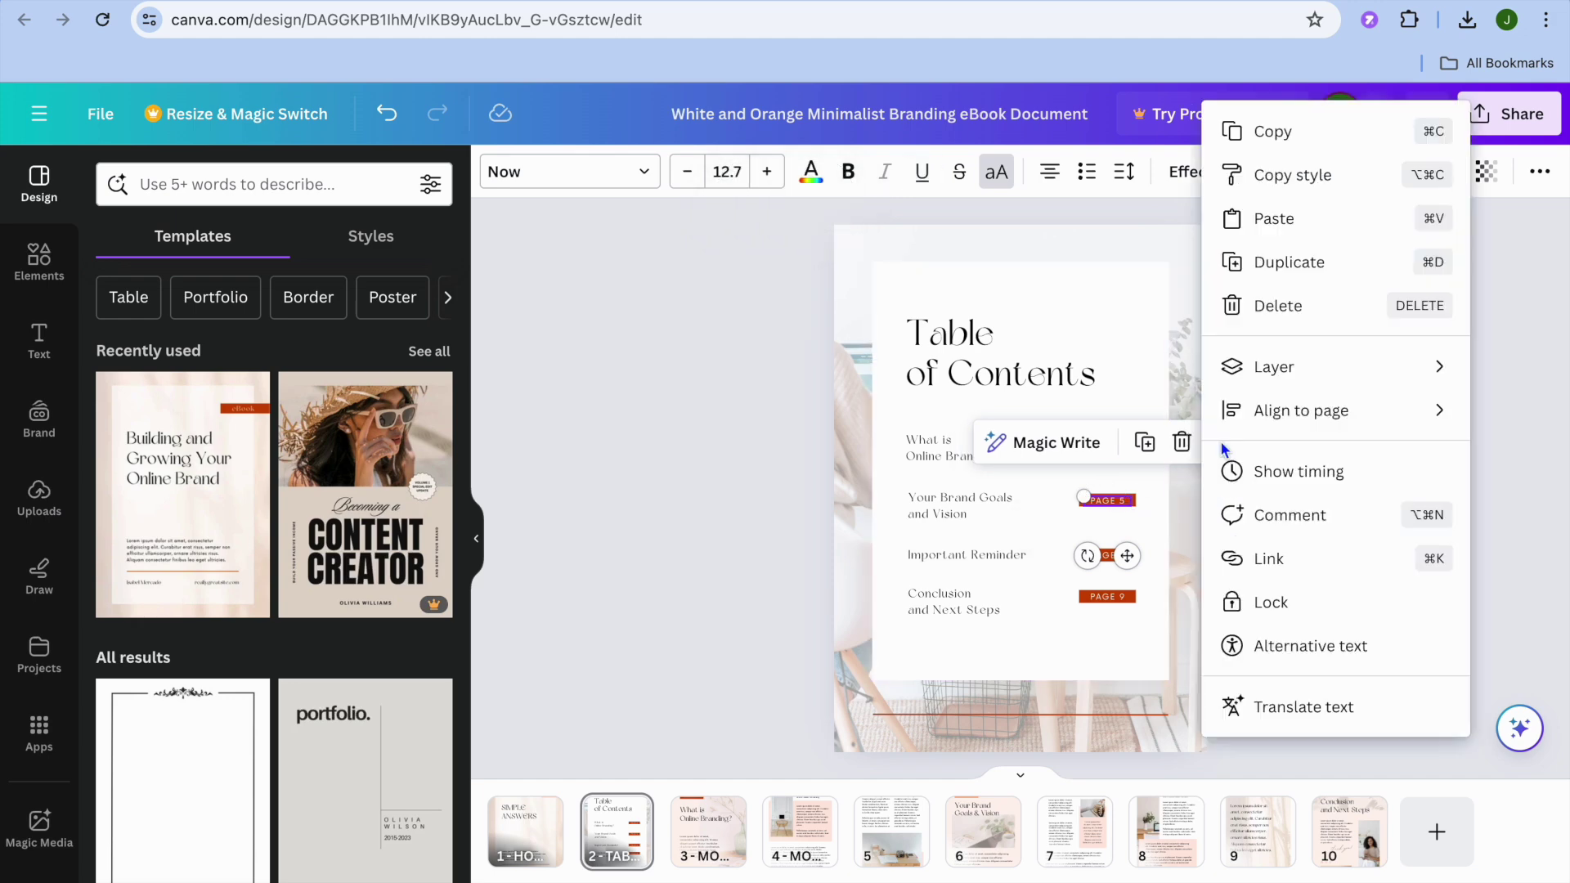
click(1313, 561)
scroll(1376, 445, down, 5)
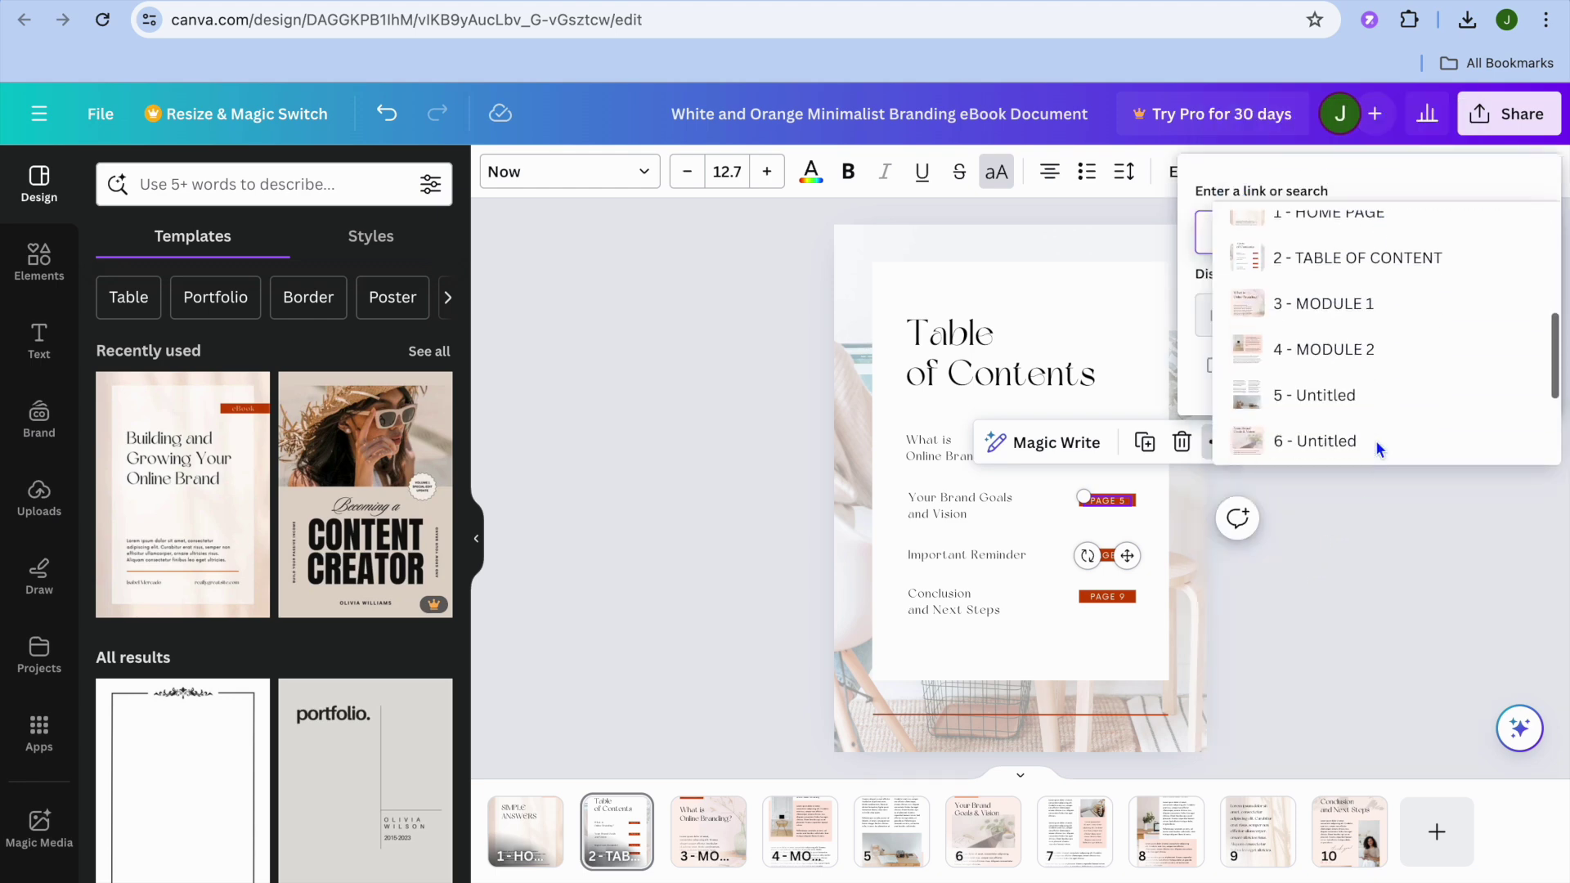
click(1390, 331)
click(1407, 679)
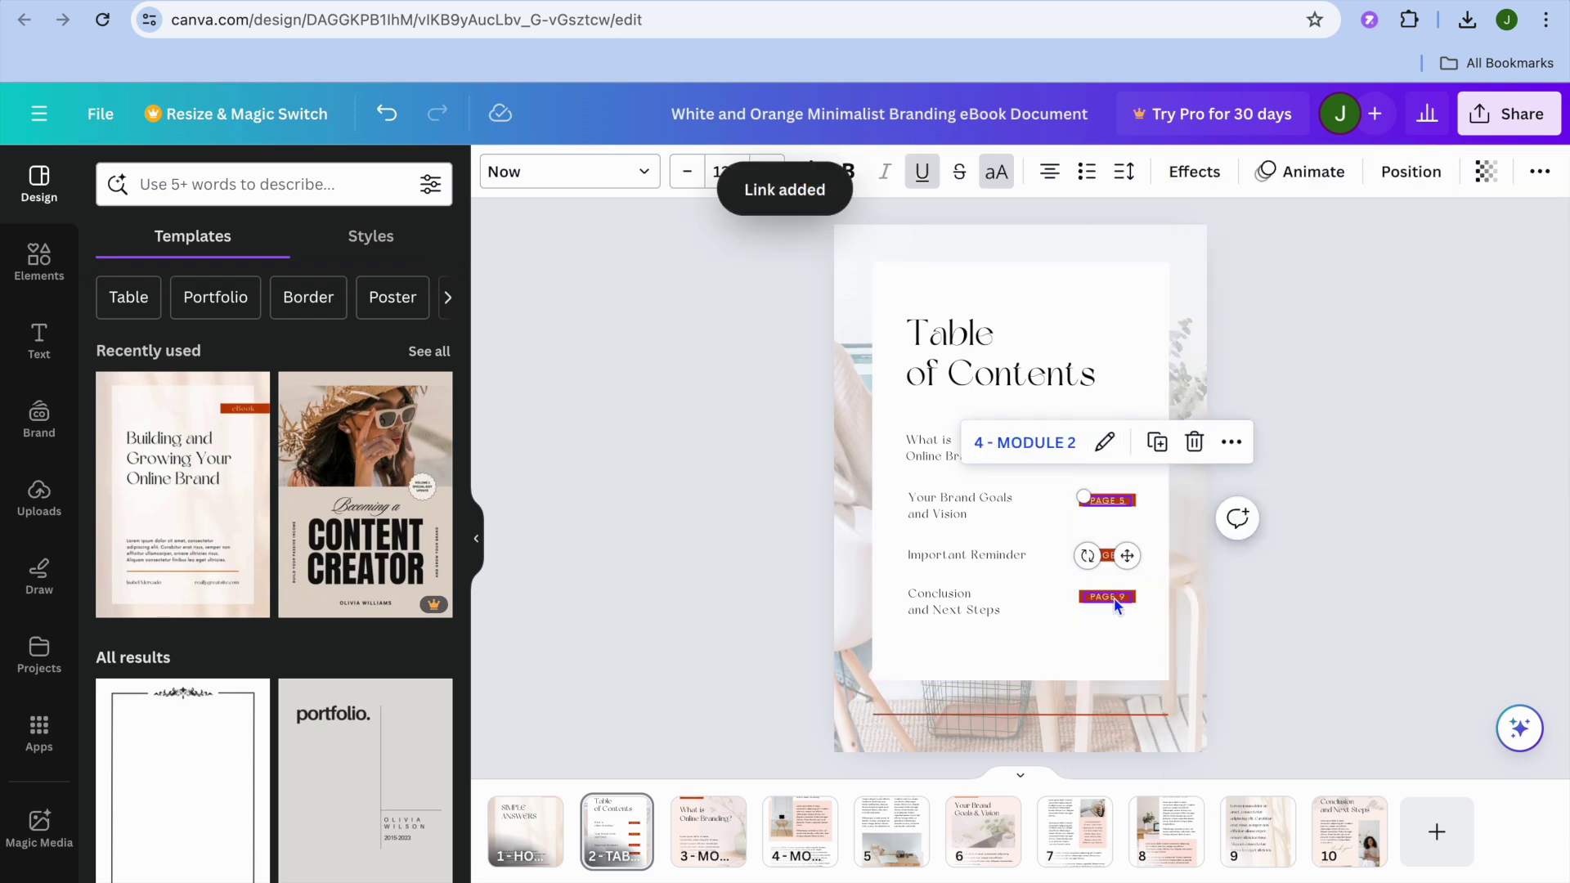
click(1114, 597)
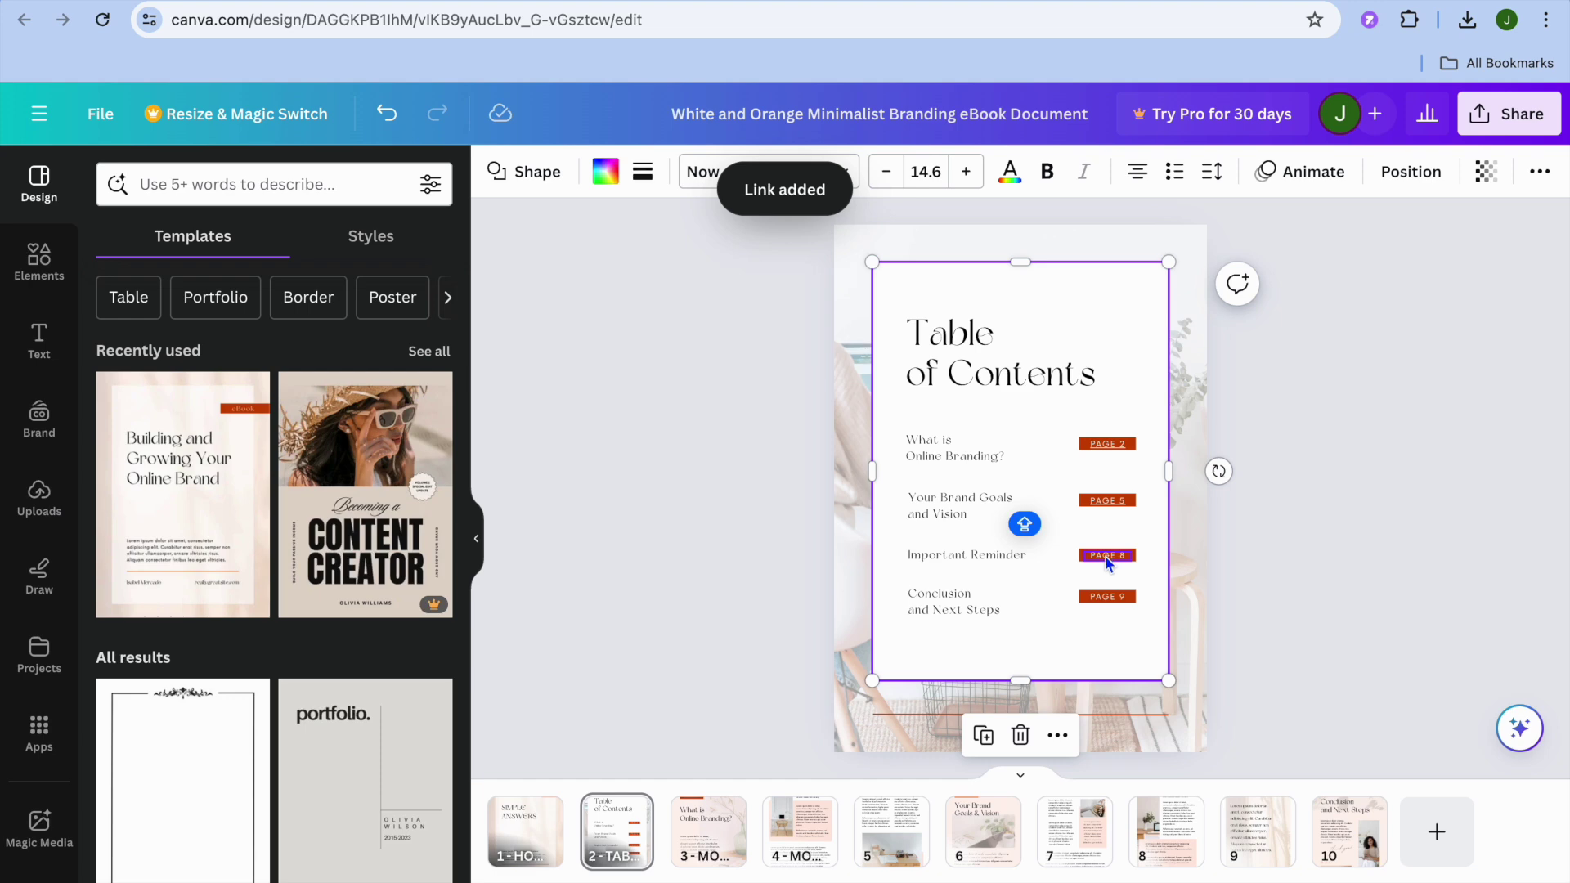
click(1105, 556)
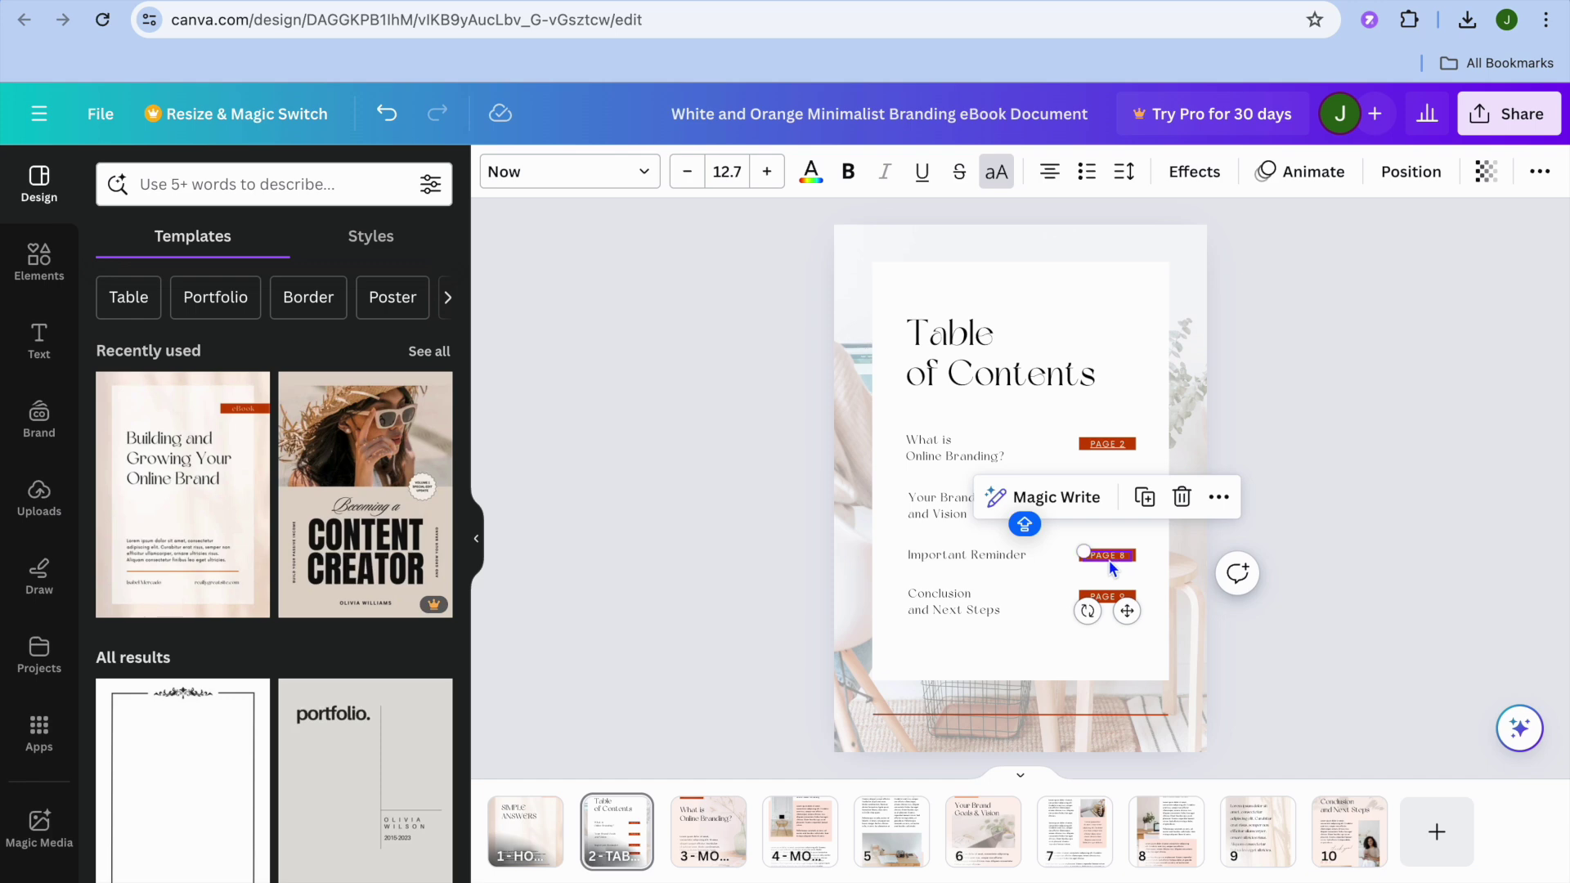
click(1219, 496)
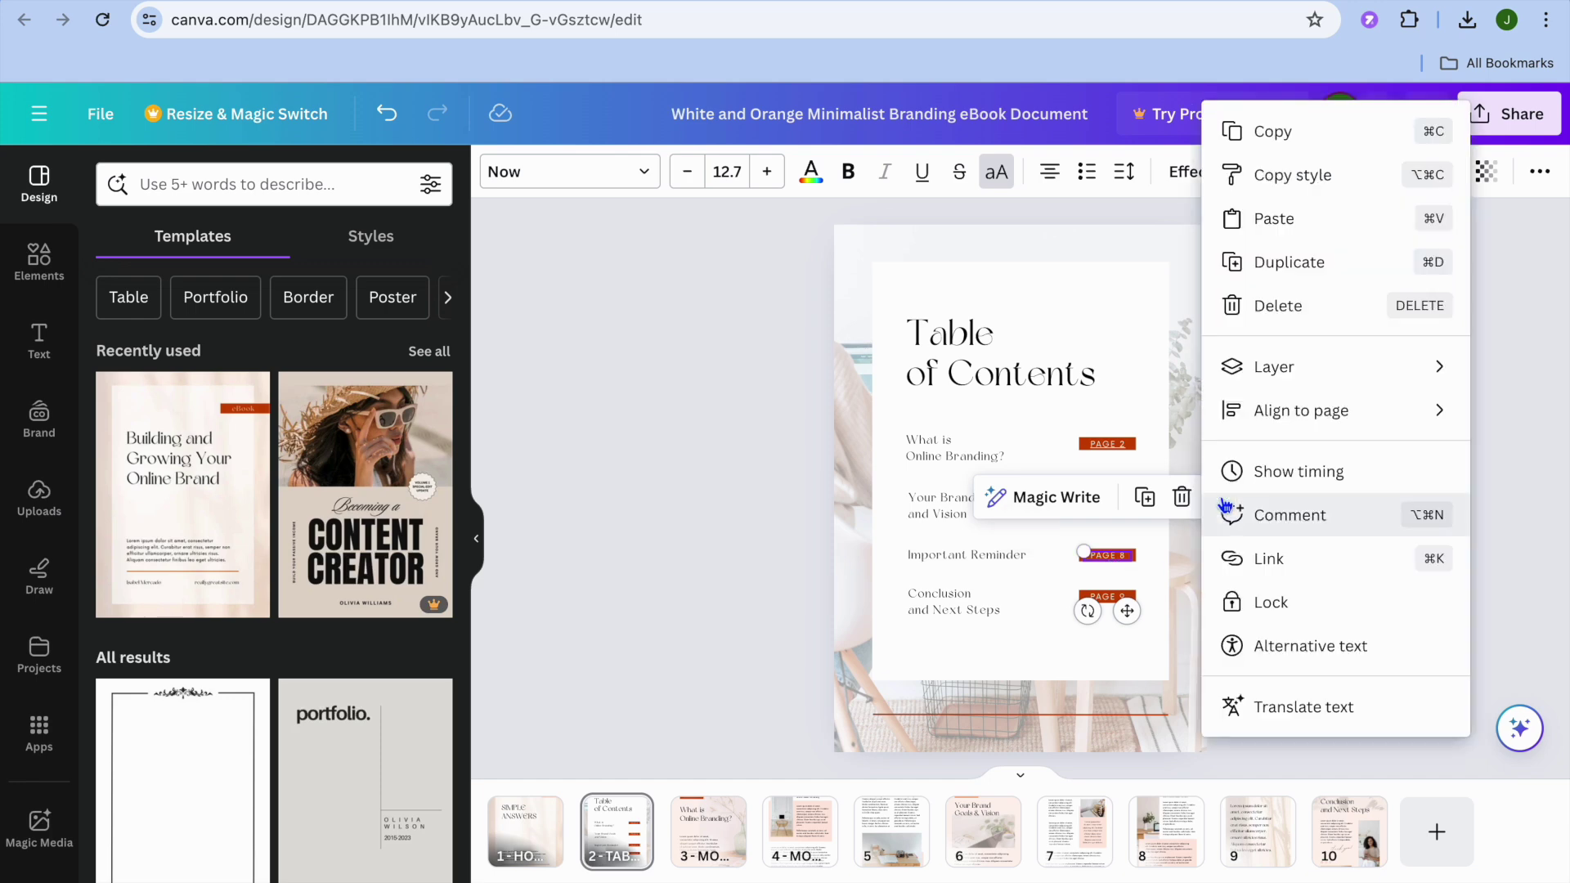
- Start a link on PAGE 8 and copy the Lion Club product page address
click(1272, 561)
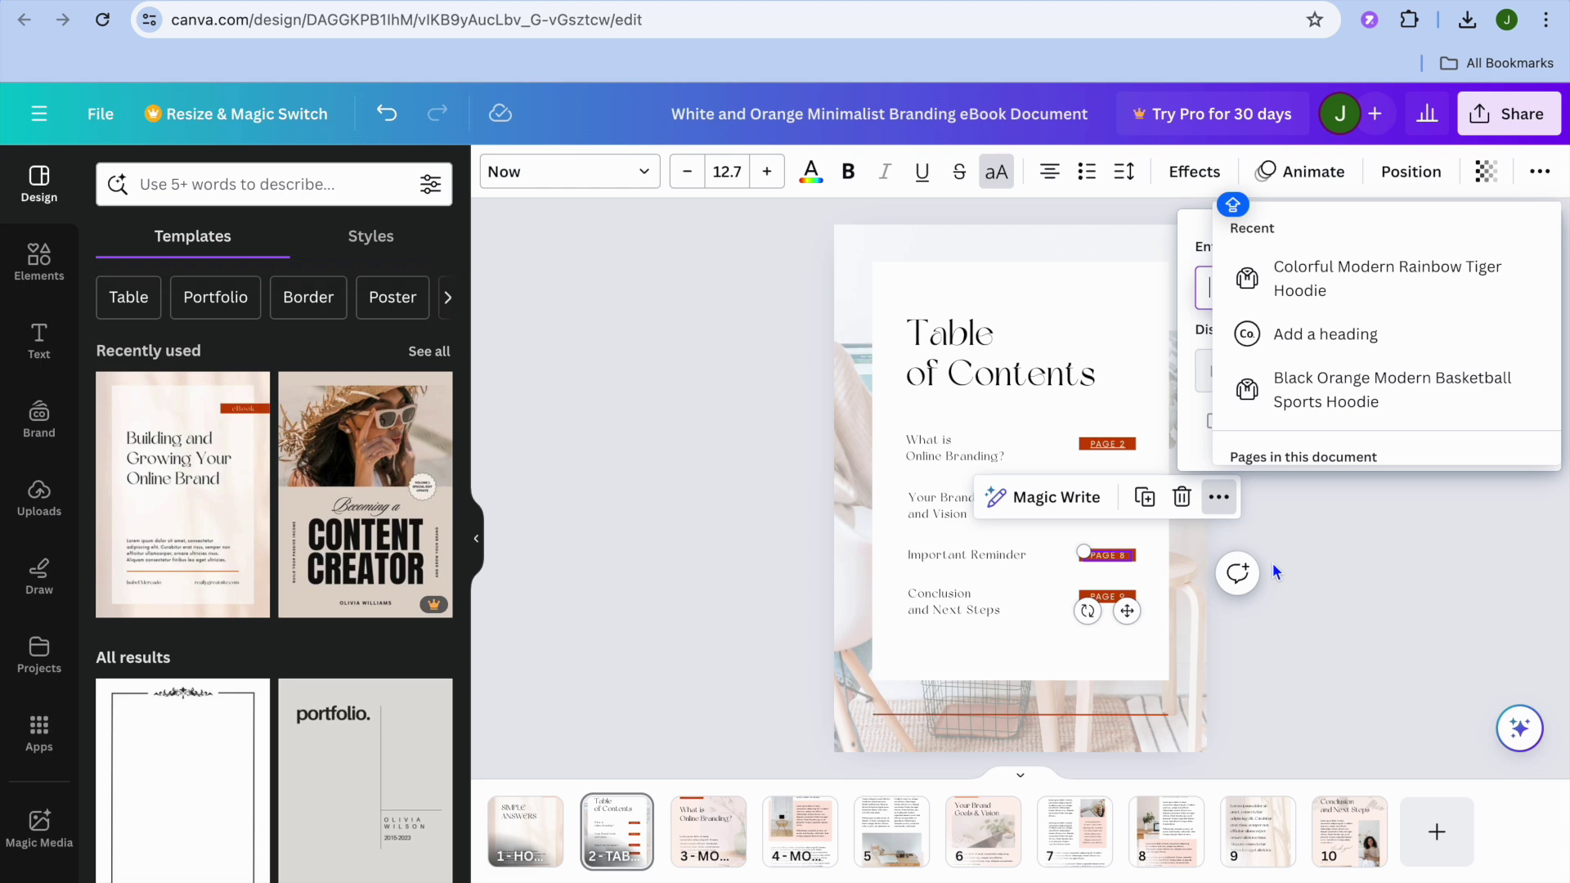
scroll(1288, 350, down, 1)
scroll(1288, 350, up, 1)
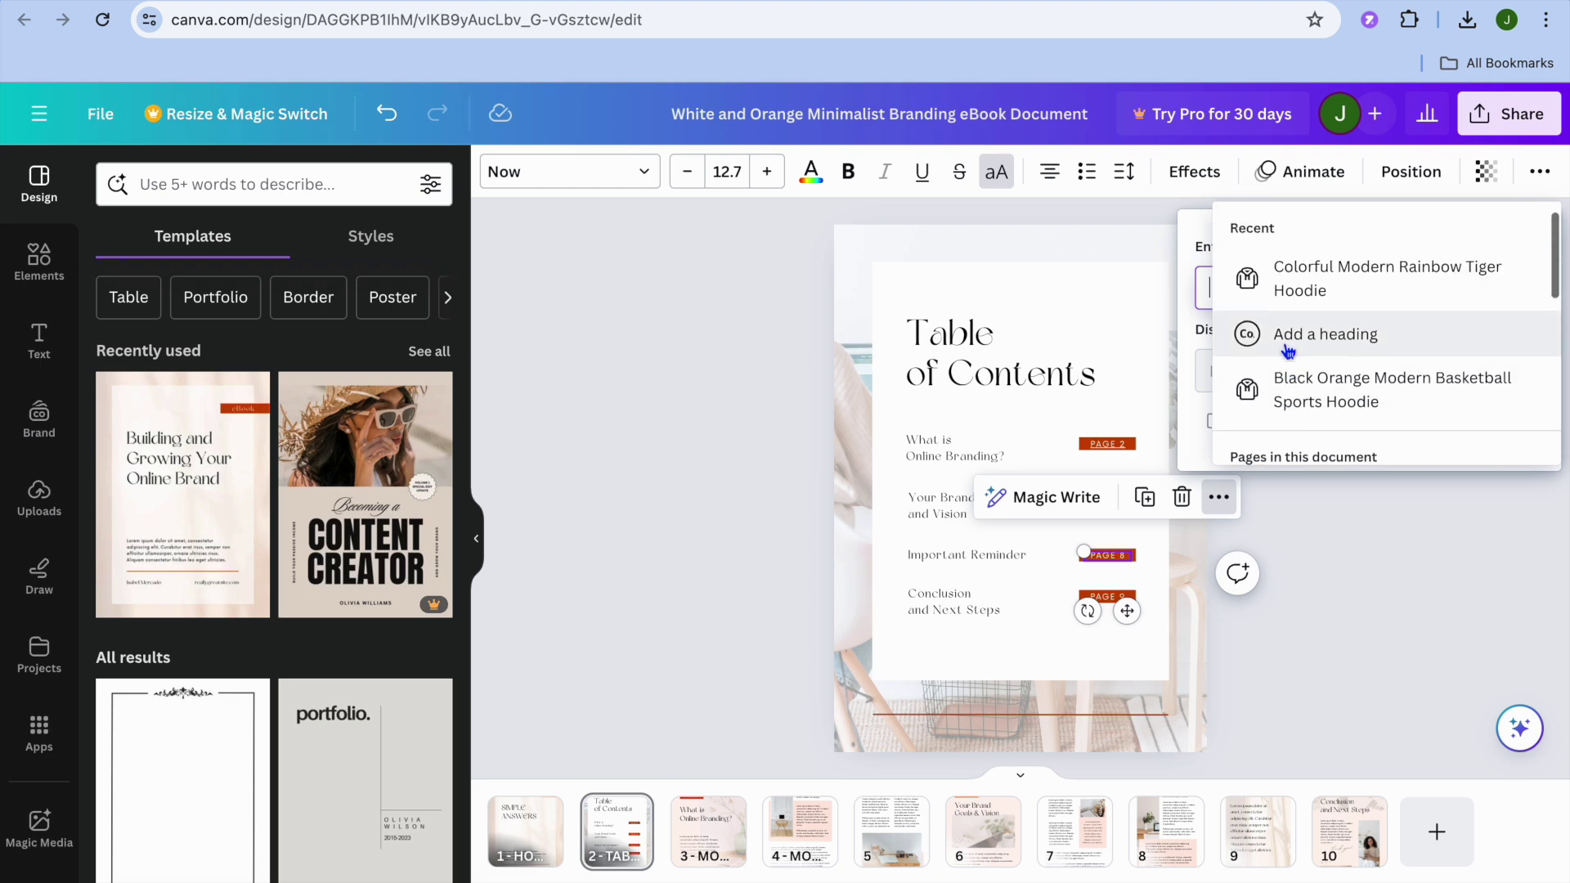
scroll(1288, 350, down, 3)
scroll(1287, 350, up, 3)
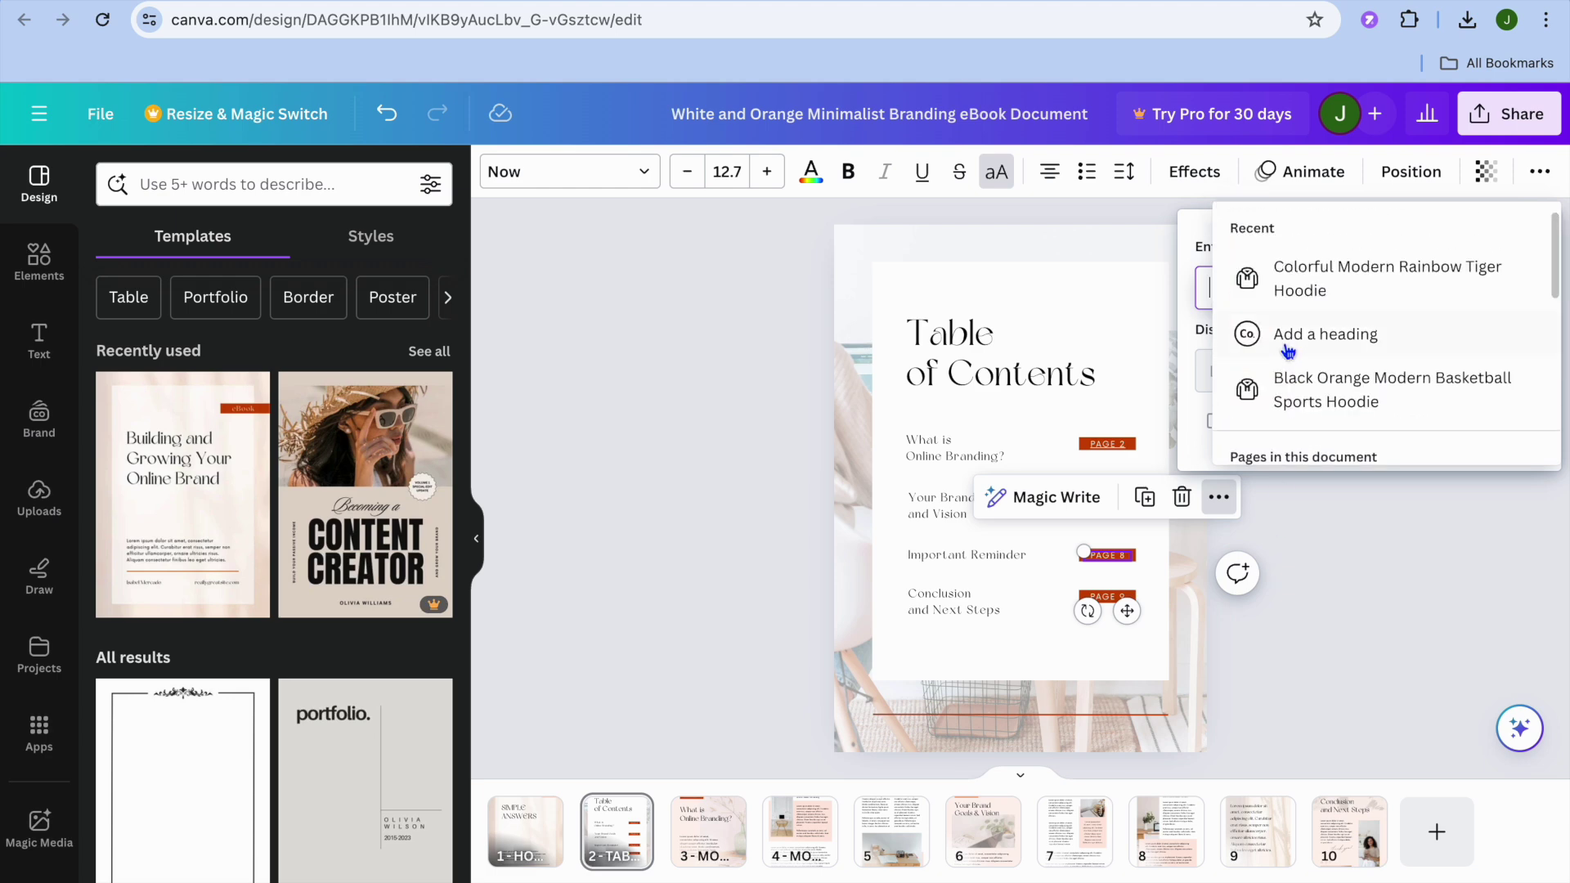
click(1186, 313)
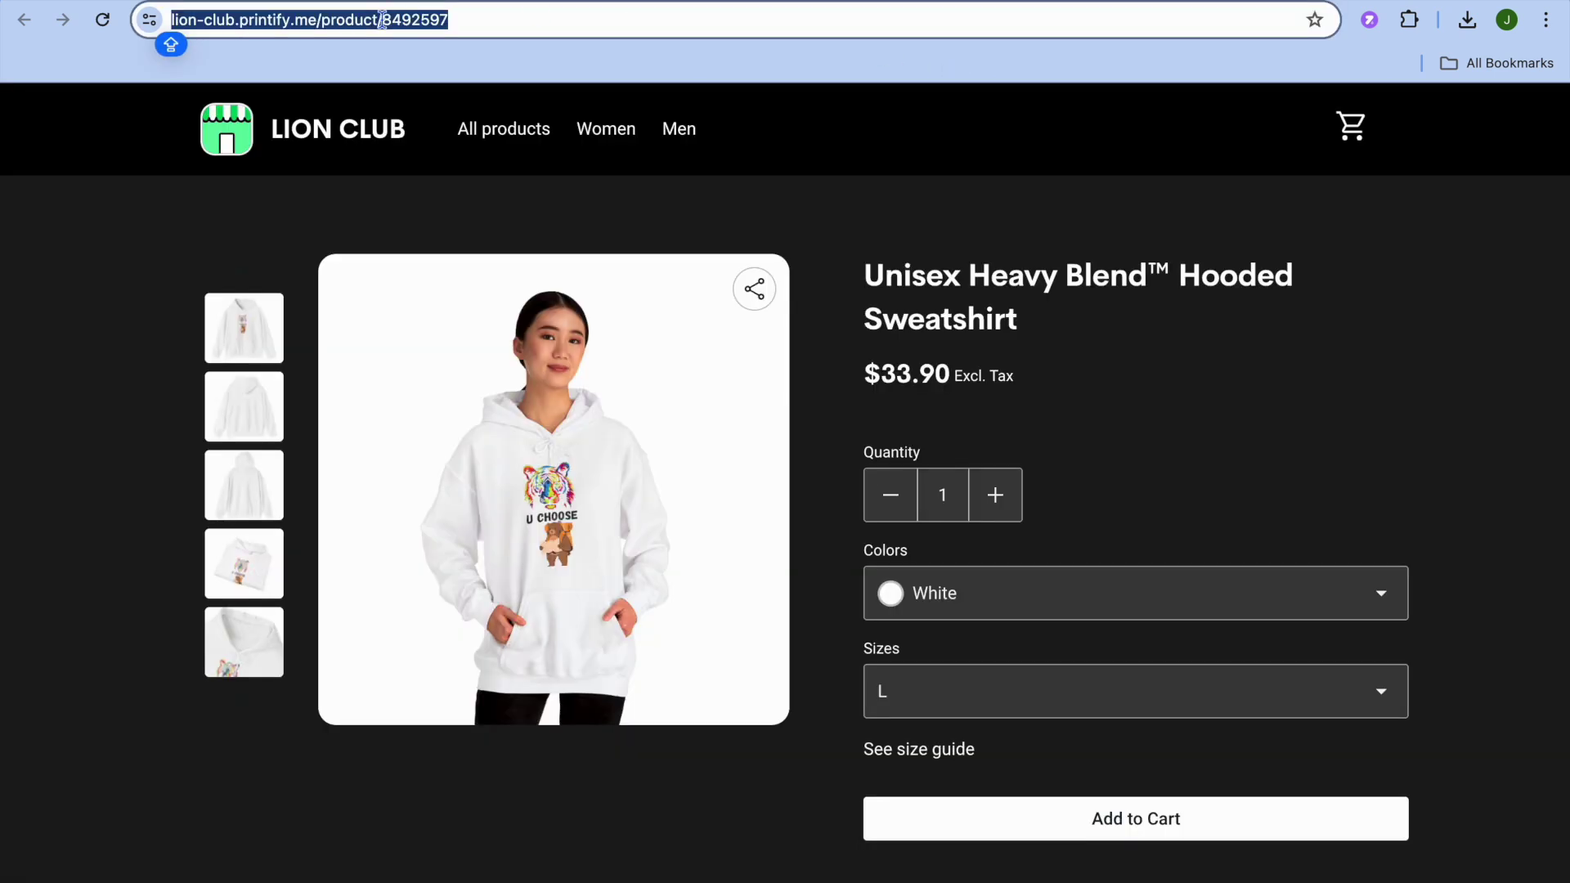
right_click(387, 30)
click(429, 198)
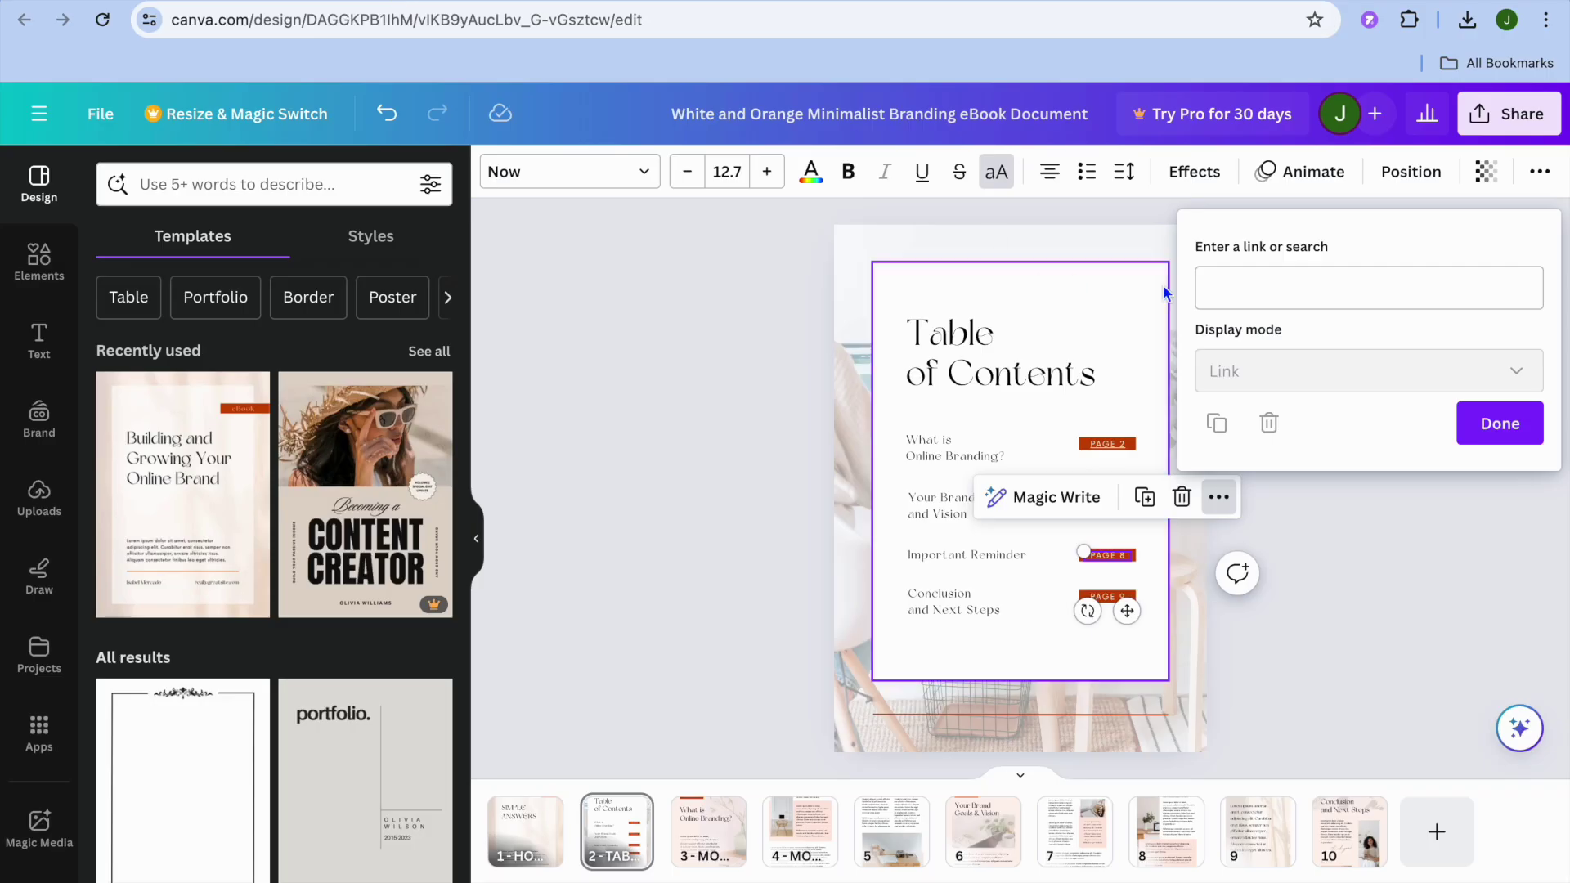
- Paste the product URL into PAGE 8's link field and apply it
click(1240, 291)
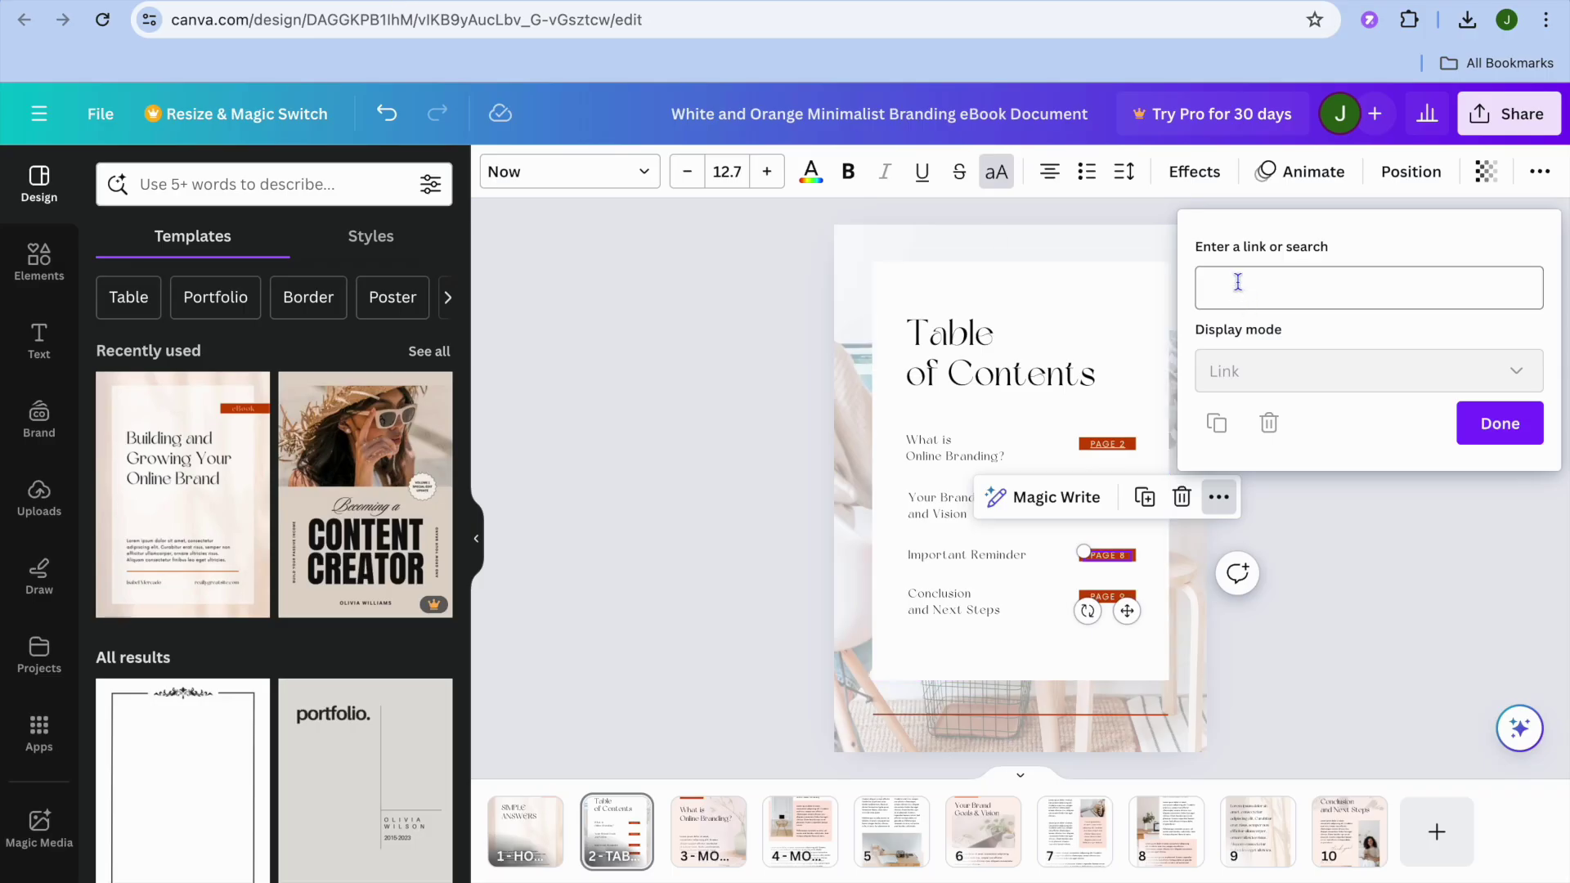
right_click(1240, 292)
click(1299, 431)
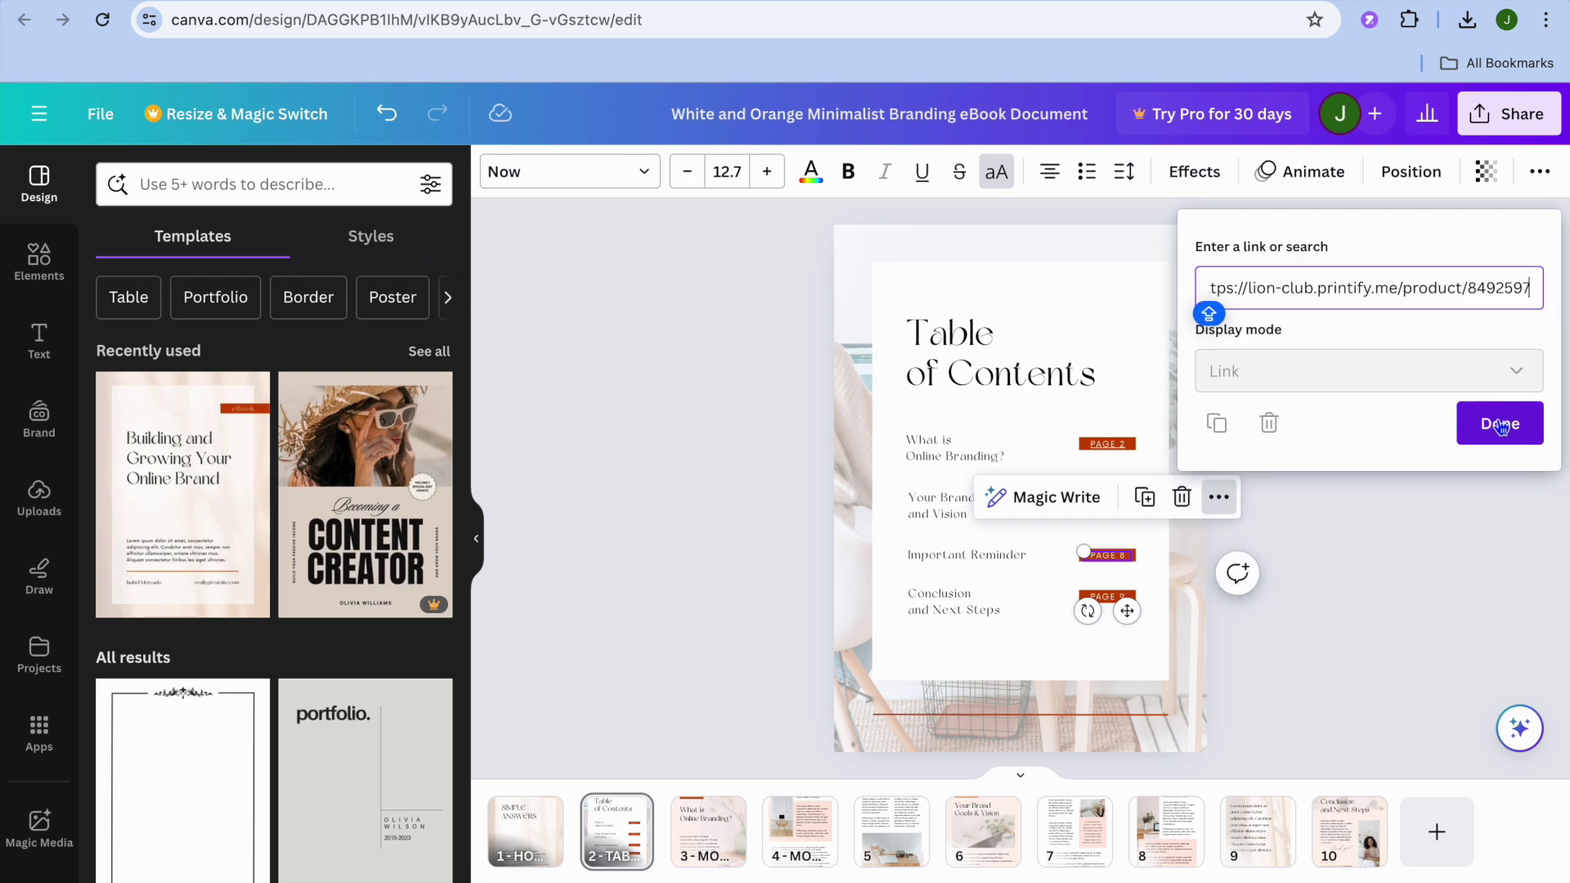
click(1495, 424)
click(1453, 729)
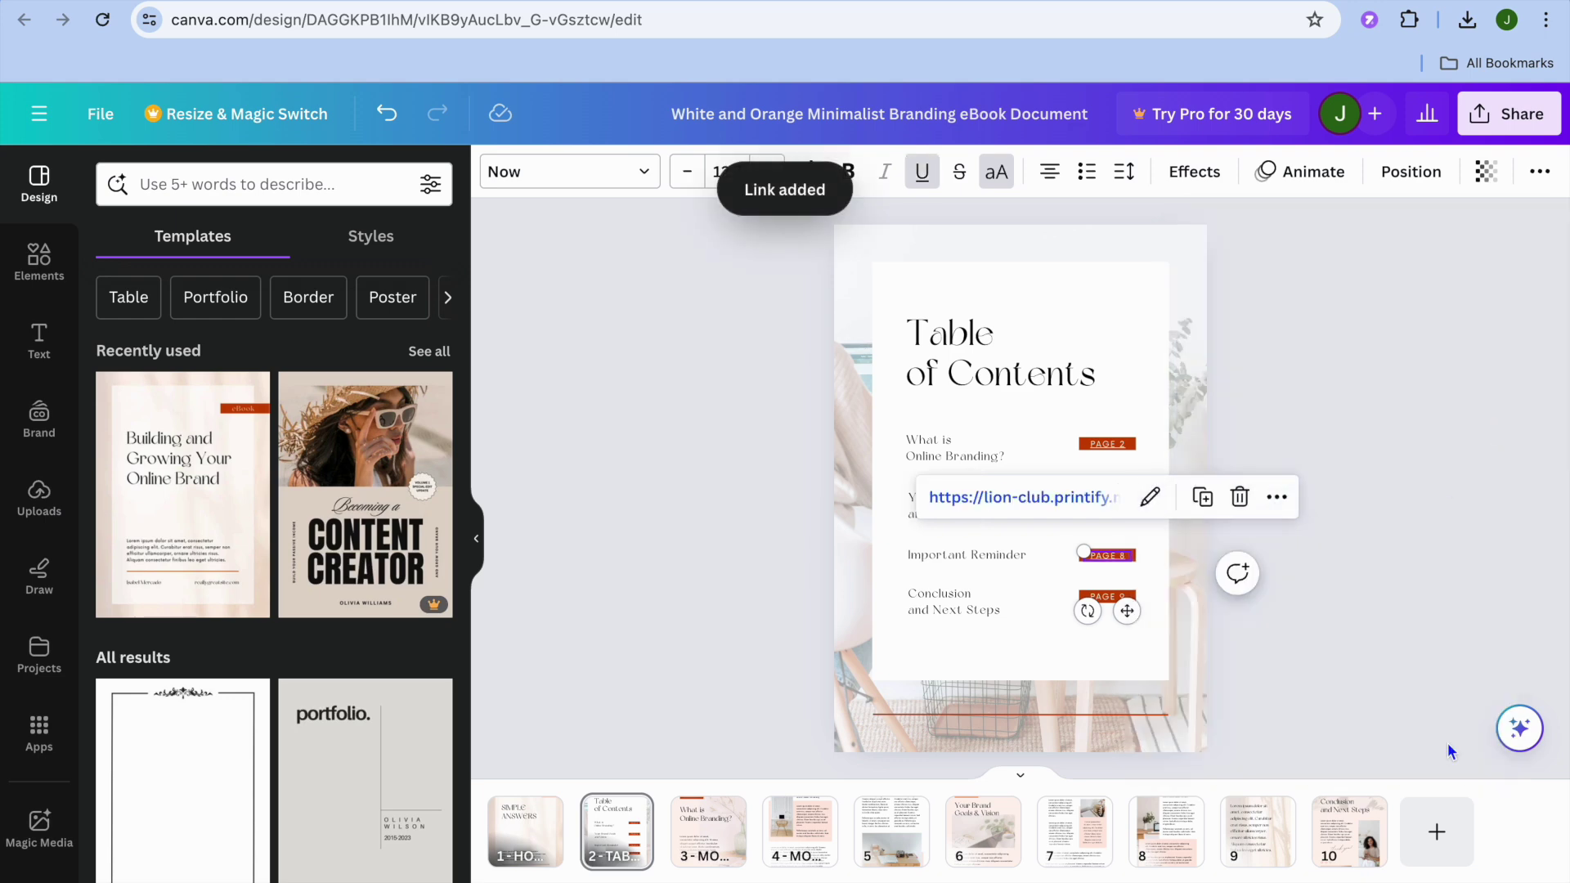
- Download all 10 pages as a PDF Standard file and open the downloaded PDF
click(1074, 636)
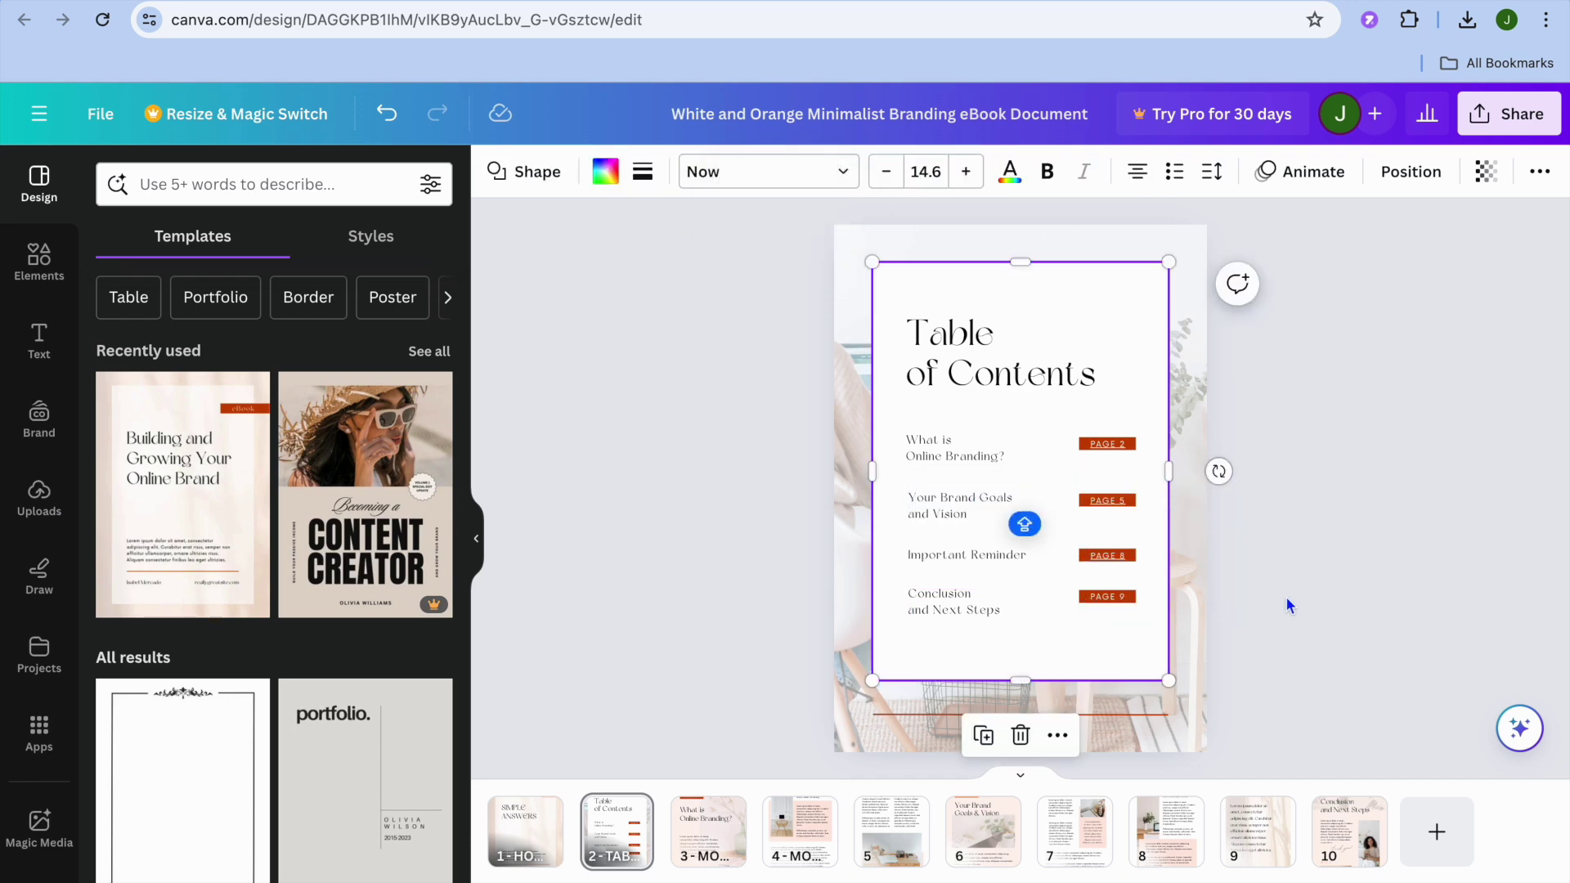
click(1486, 132)
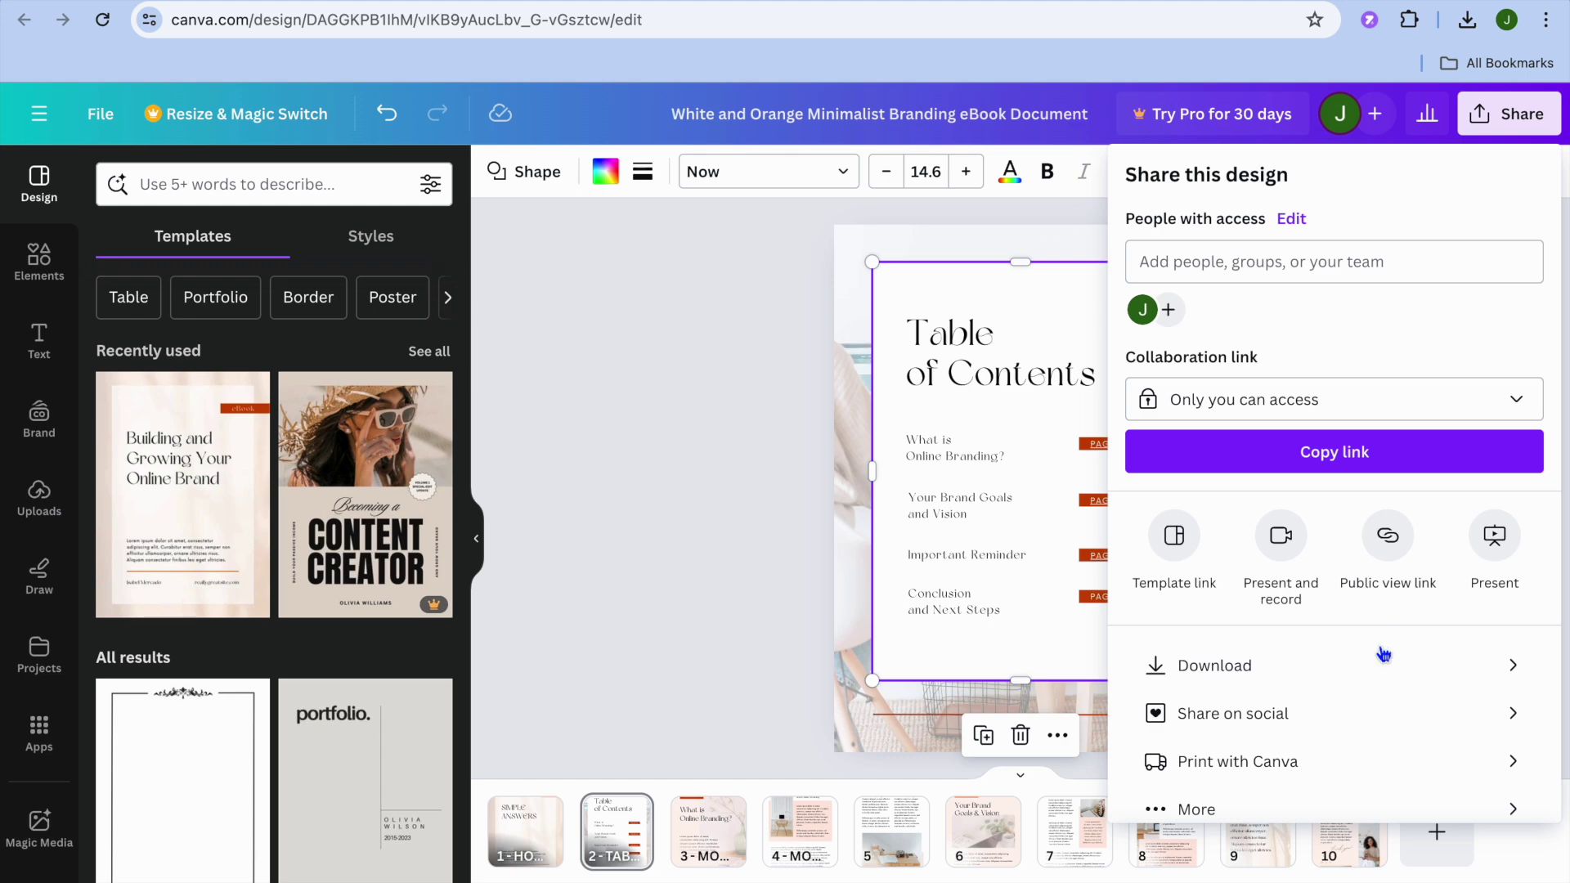
click(1317, 665)
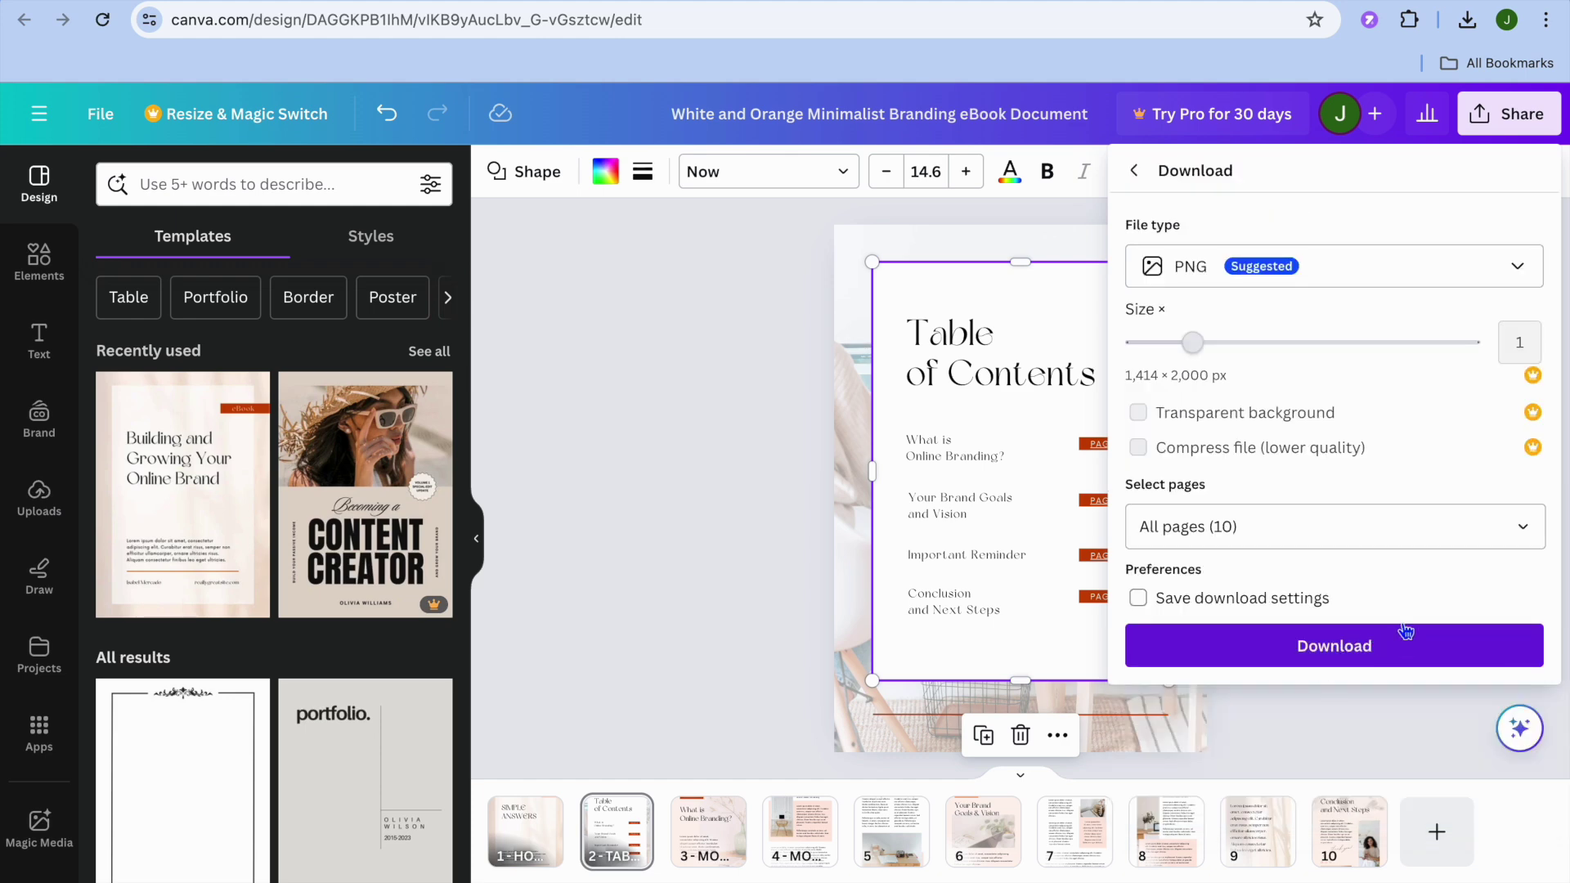
click(1519, 268)
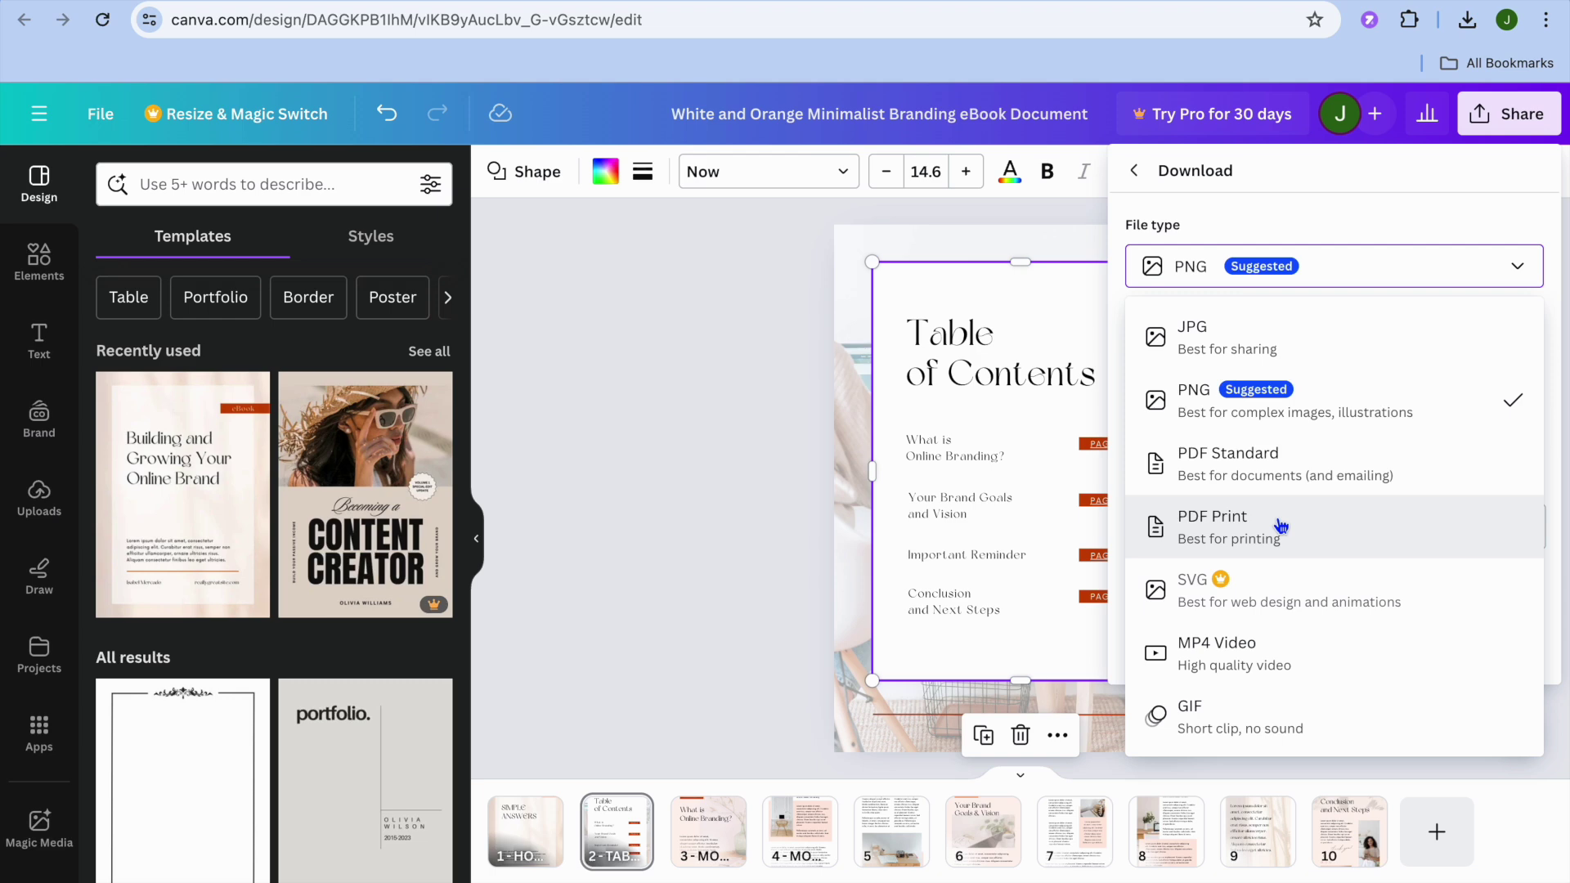
click(1319, 464)
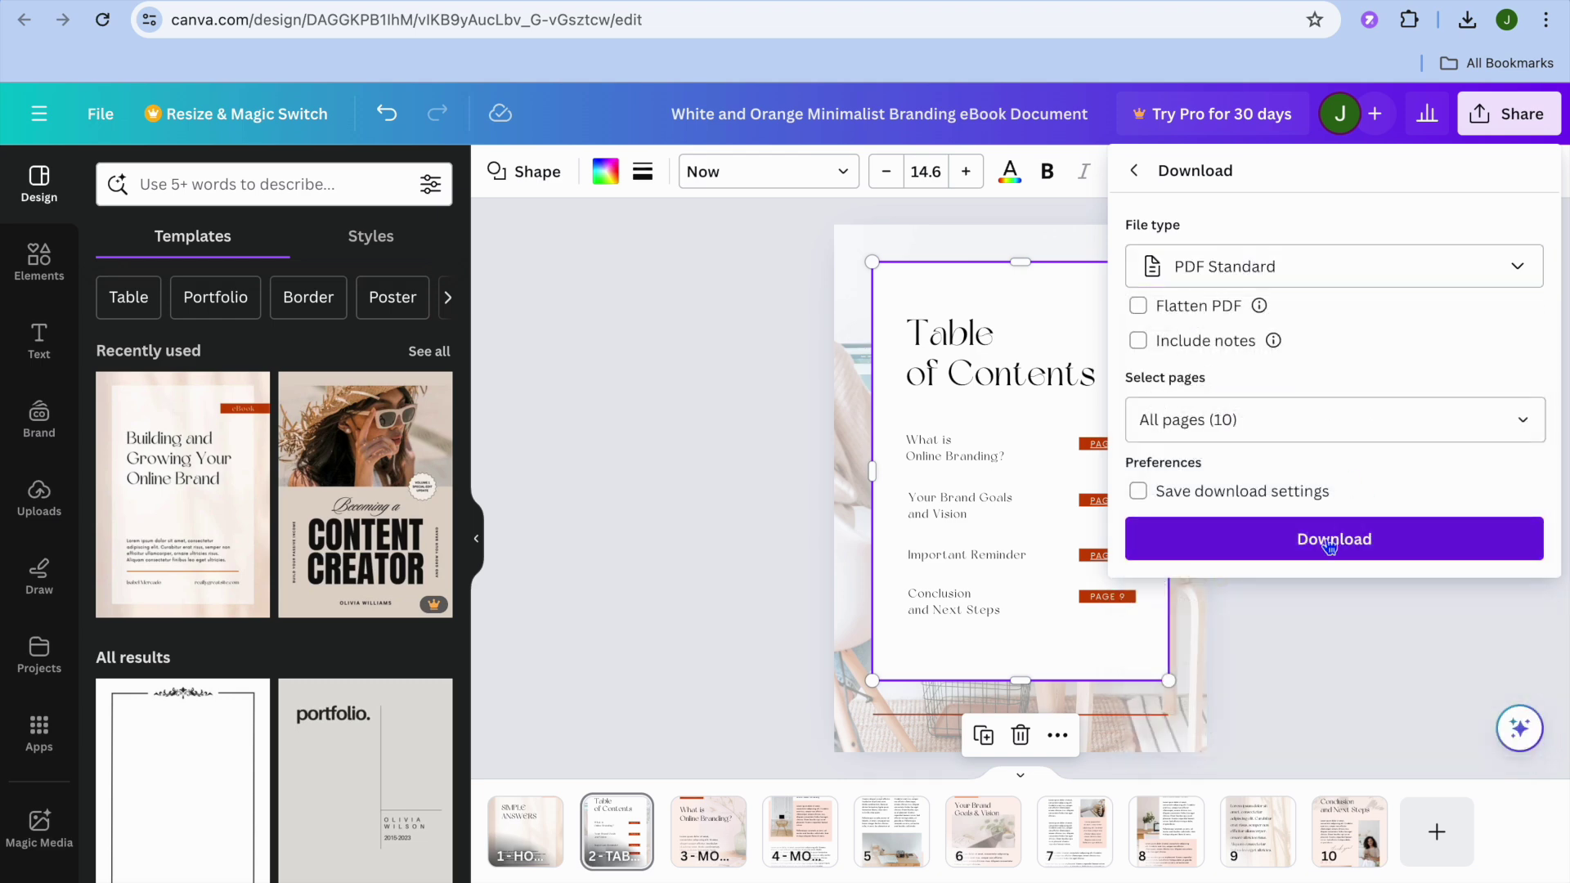
click(1326, 542)
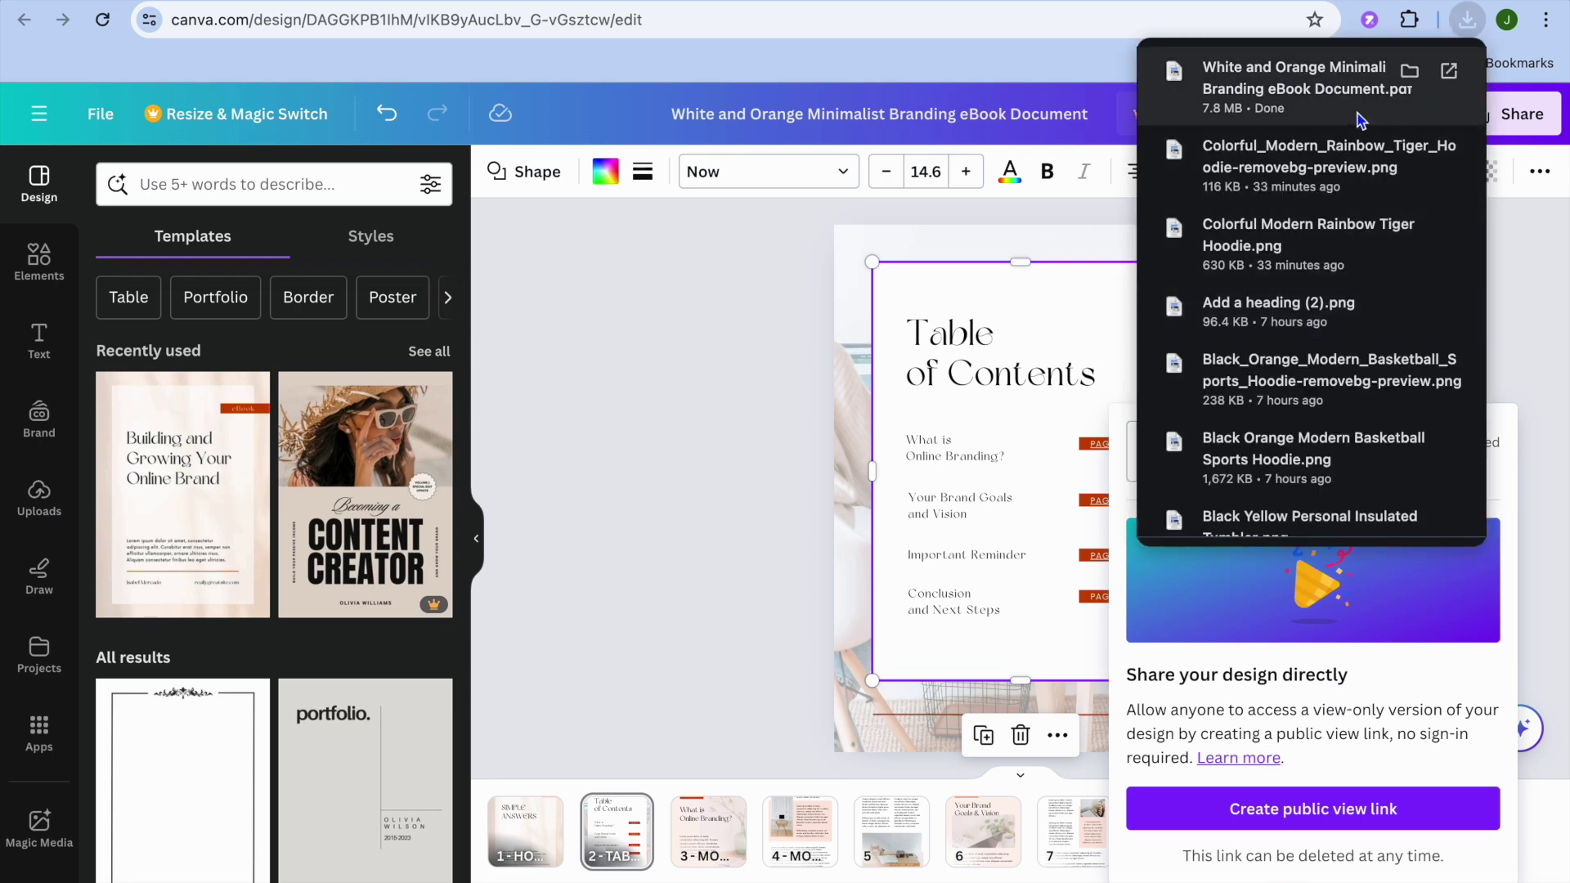
click(1333, 96)
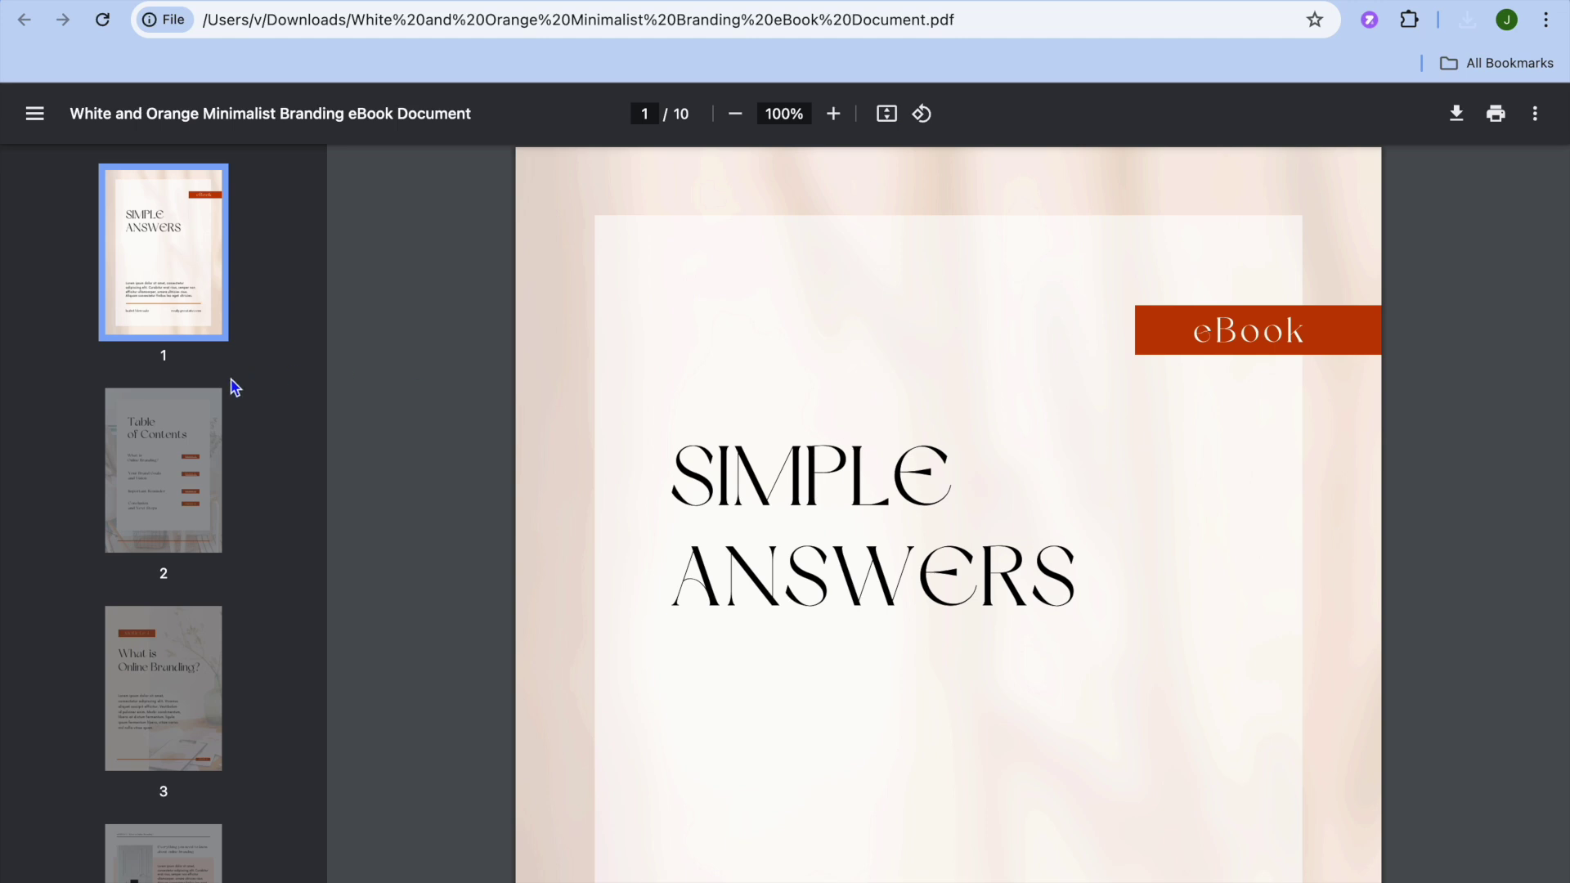
- In the exported PDF, test the PAGE 2 and PAGE 5 links from the Table of Contents page
click(168, 450)
scroll(997, 511, down, 1)
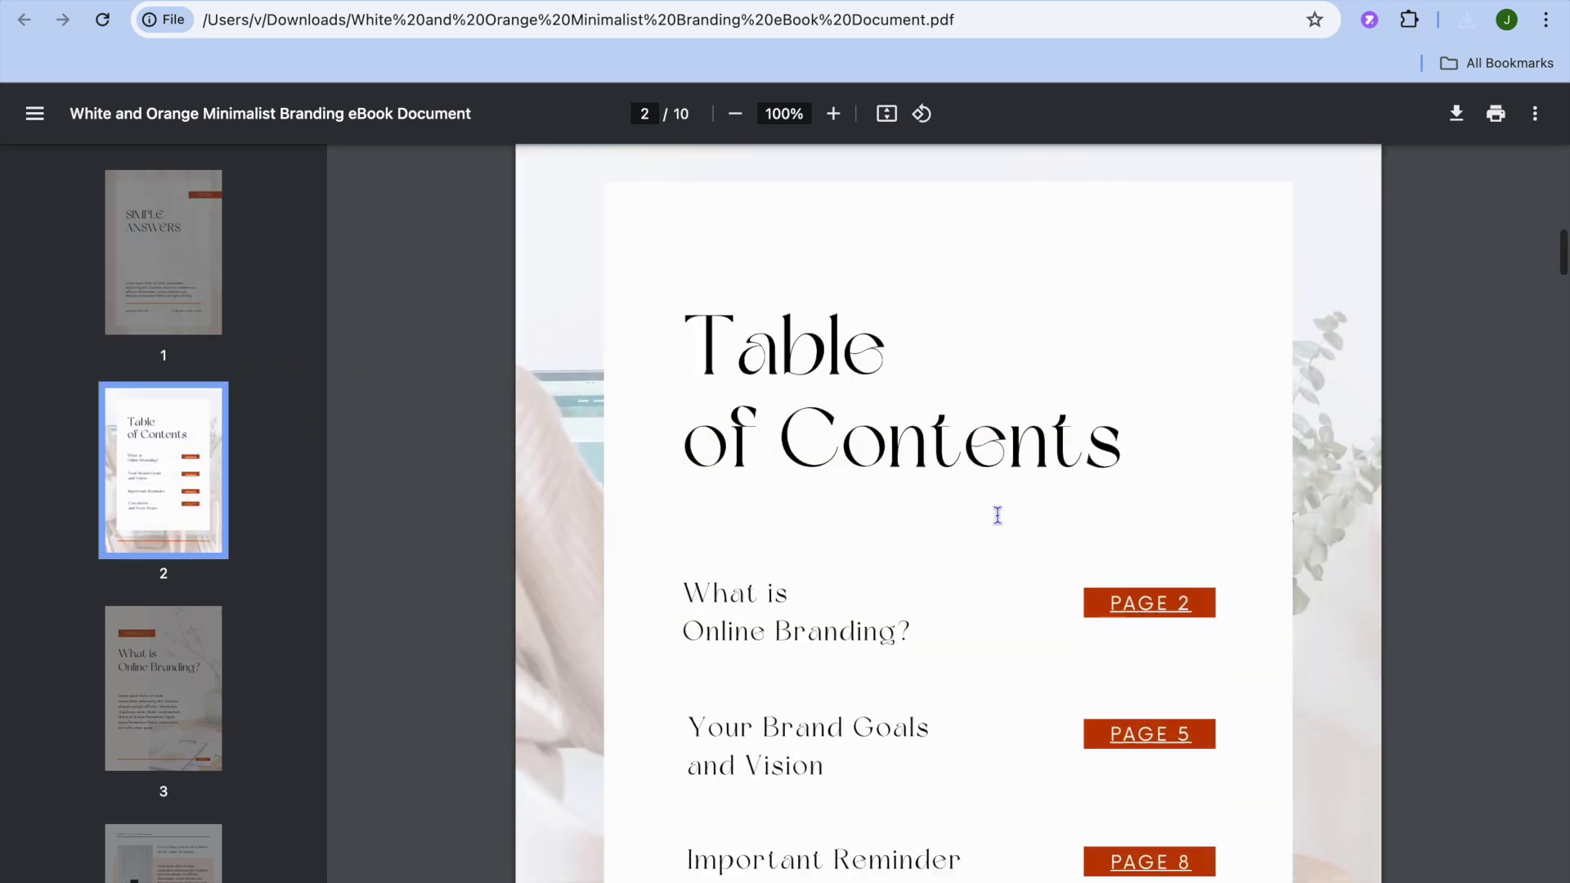
scroll(998, 515, down, 3)
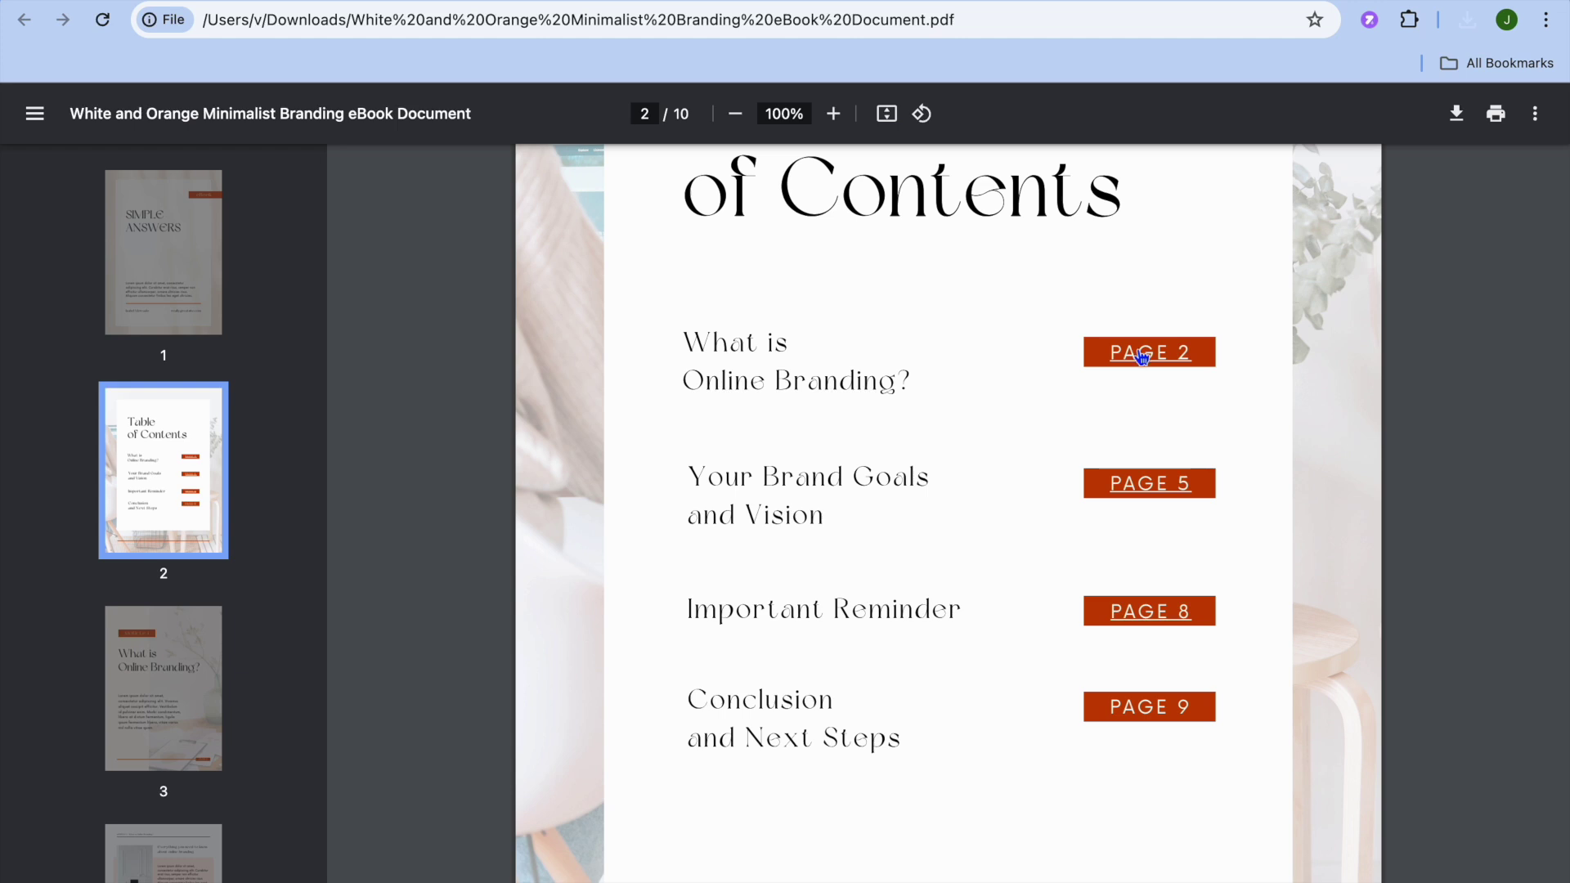
click(1141, 357)
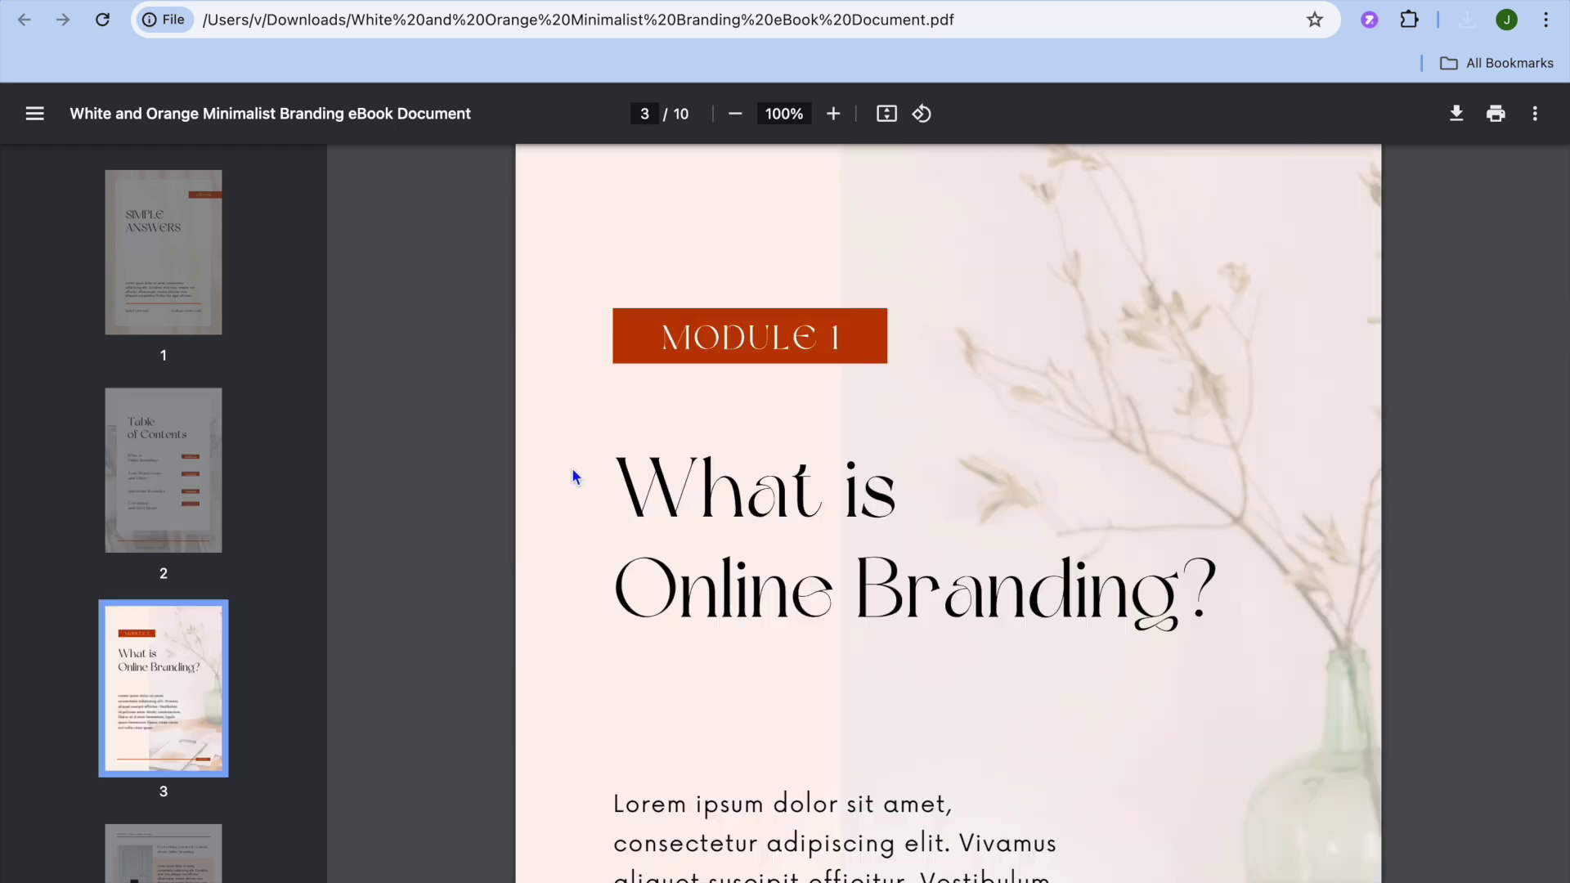
click(158, 487)
scroll(1160, 692, down, 4)
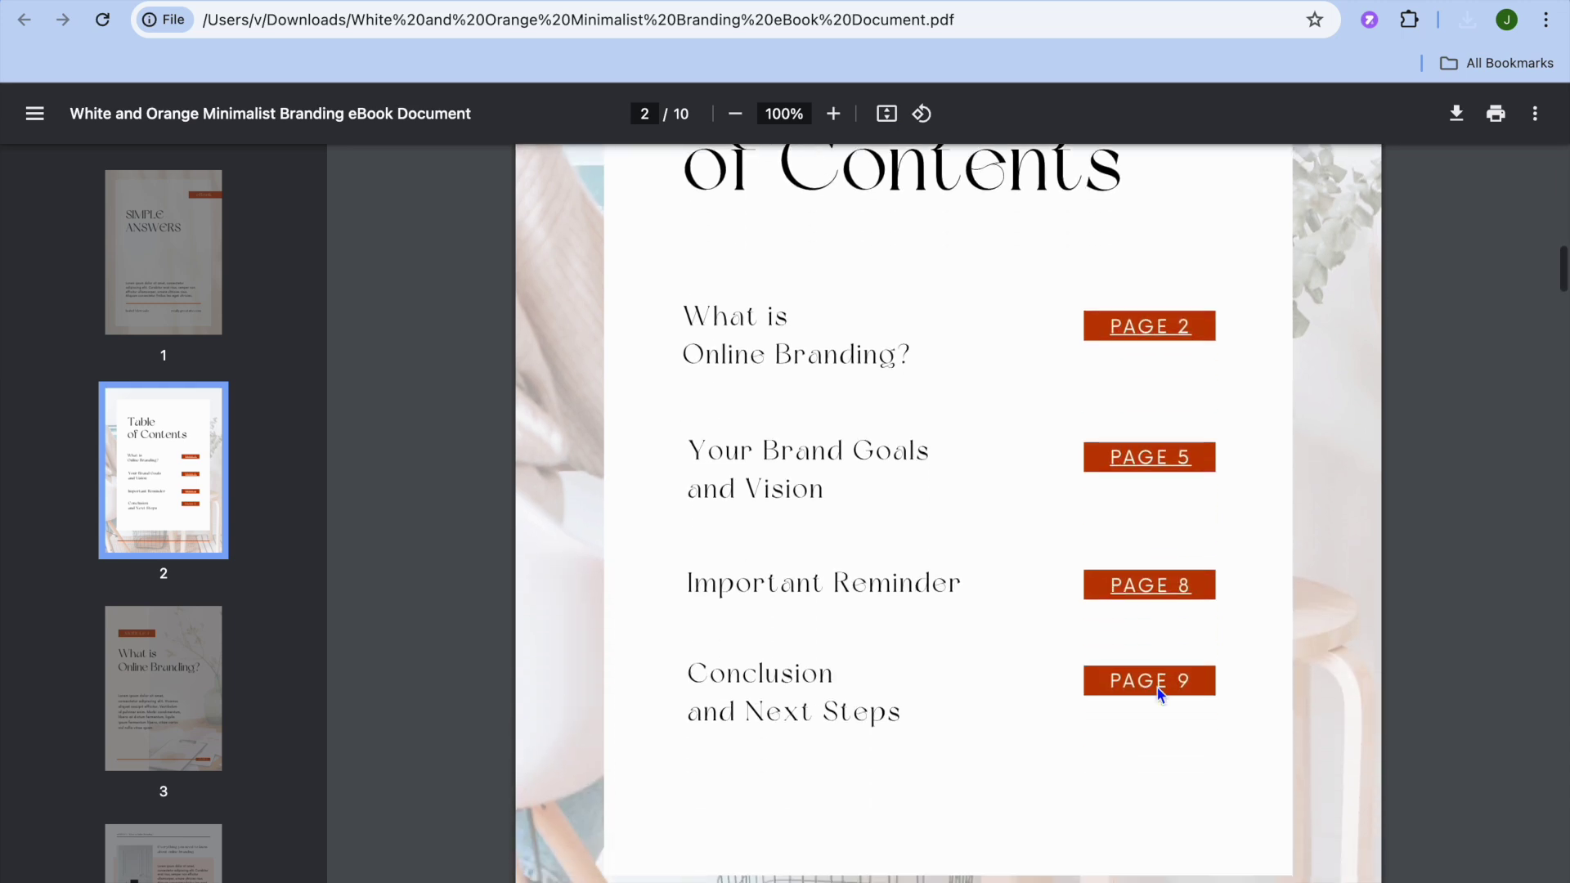
click(1153, 445)
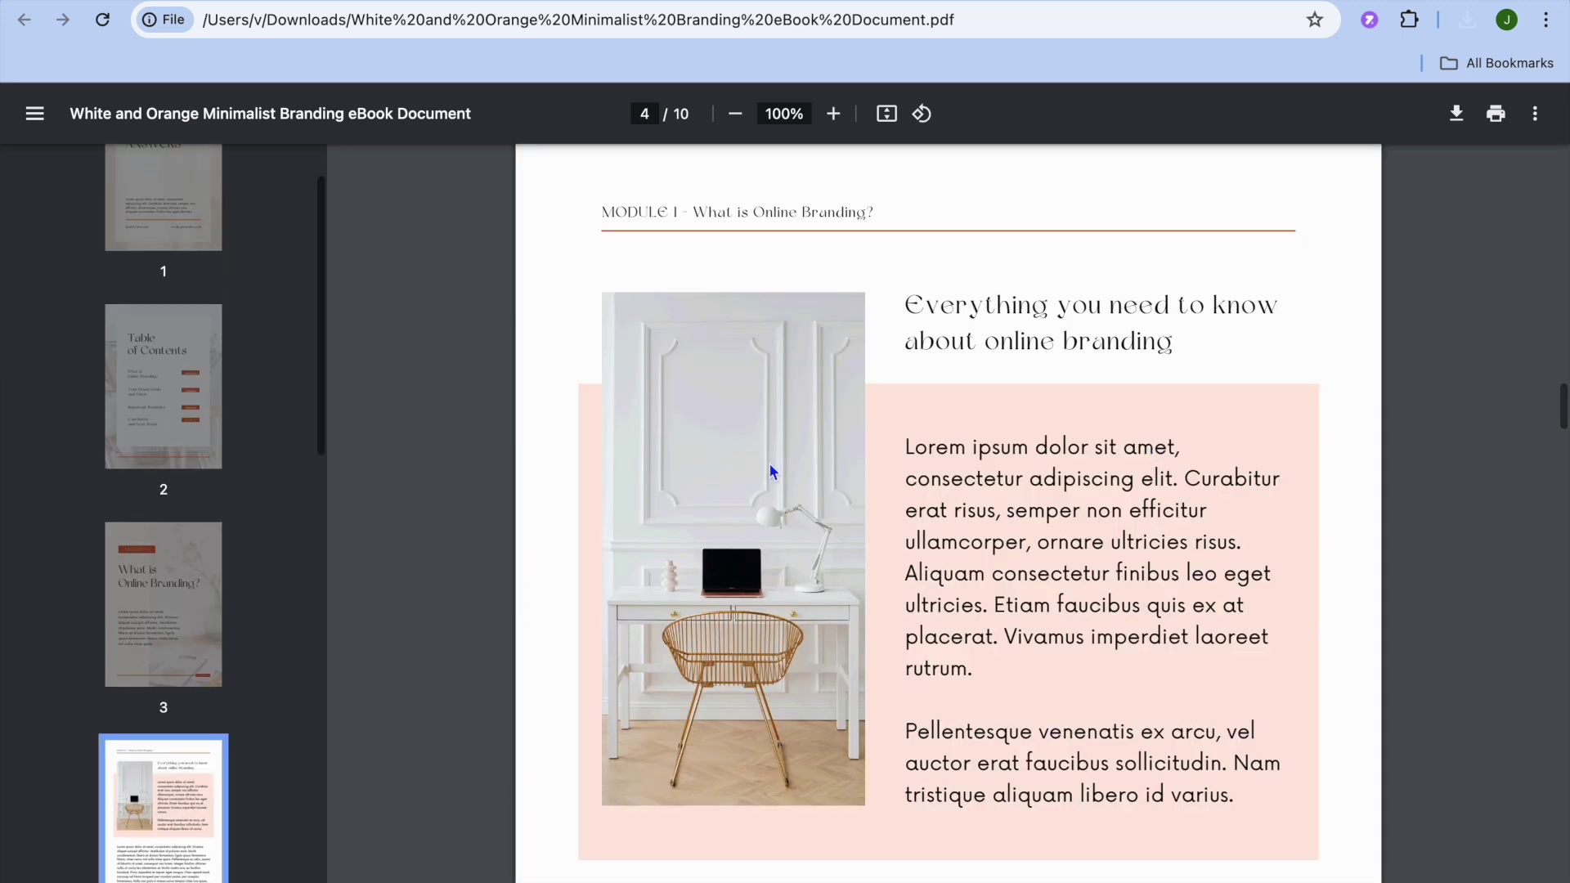
click(175, 405)
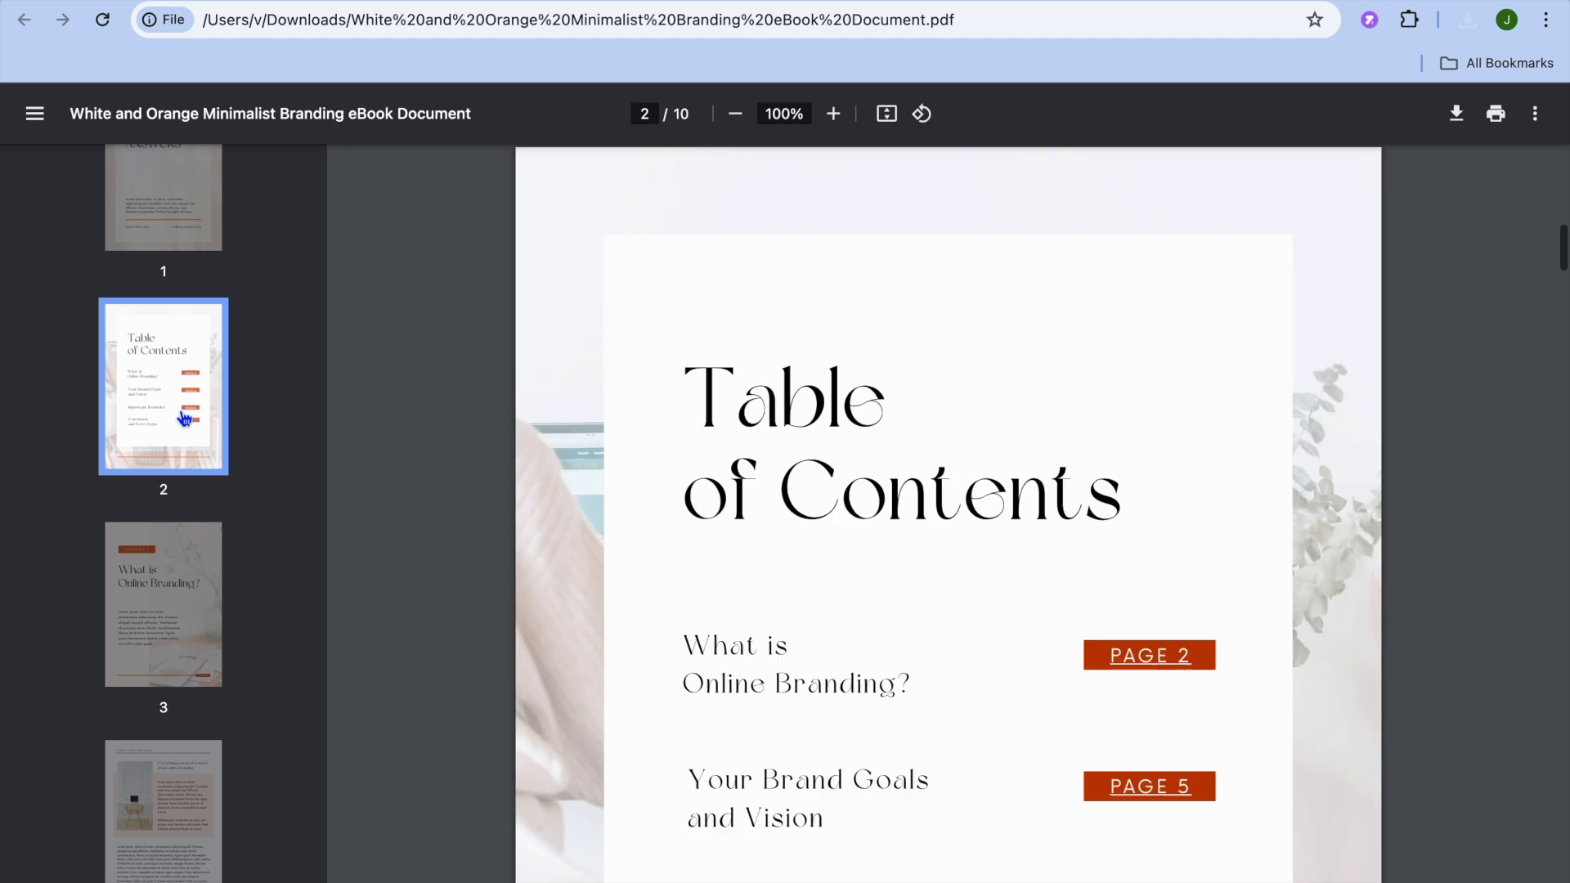
scroll(1080, 587, down, 5)
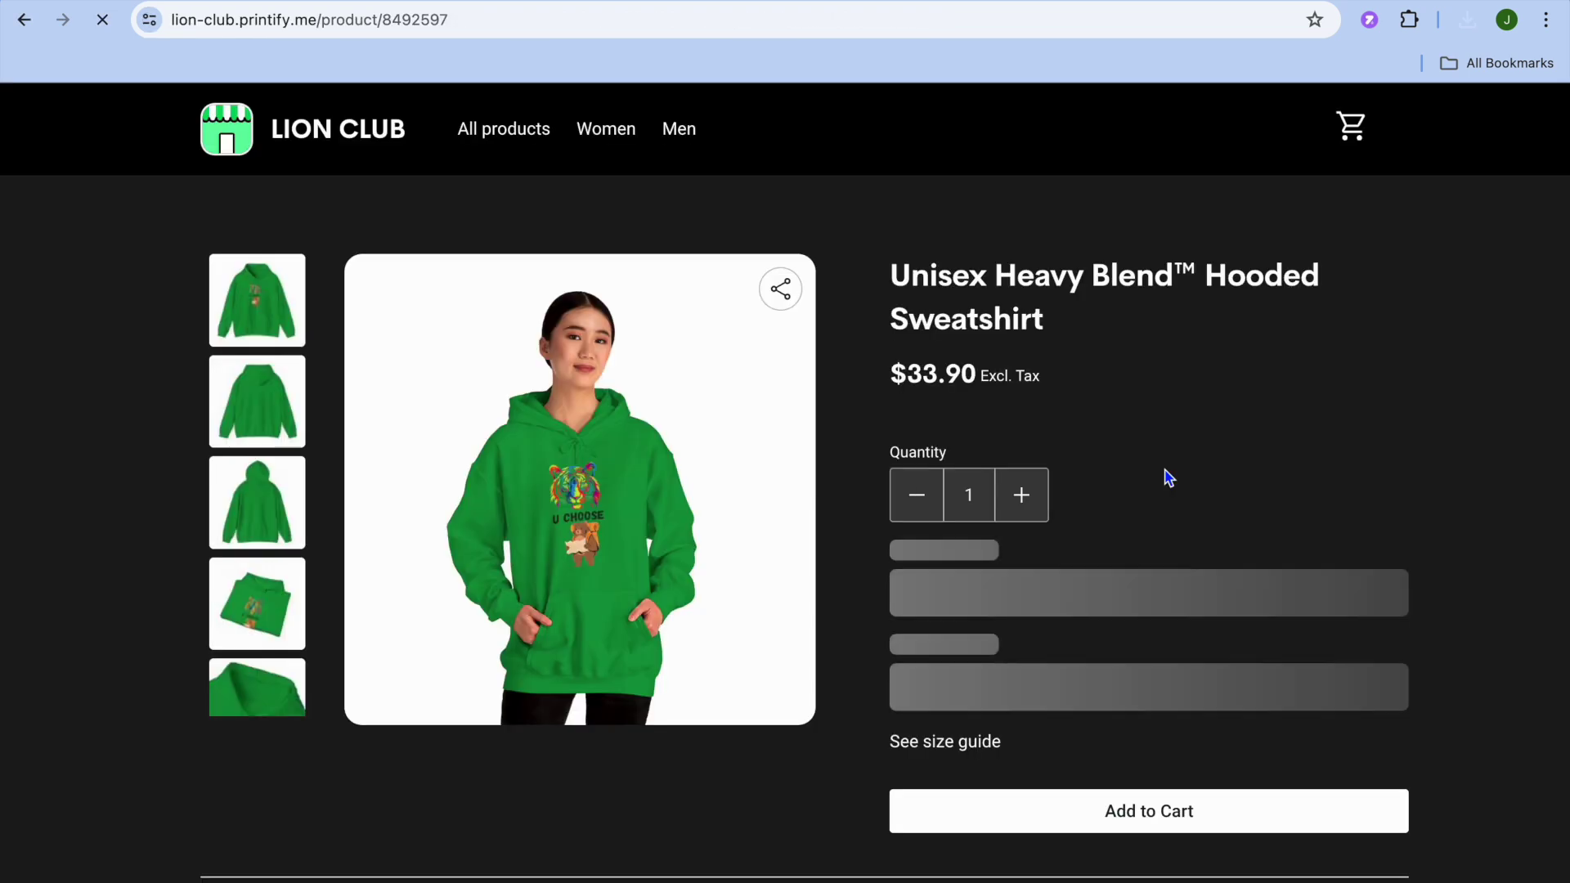
- Follow the PDF's PAGE 8 link to the $33.90 Lion Club Unisex Heavy Blend Hooded Sweatshirt page
mouse_move(675, 348)
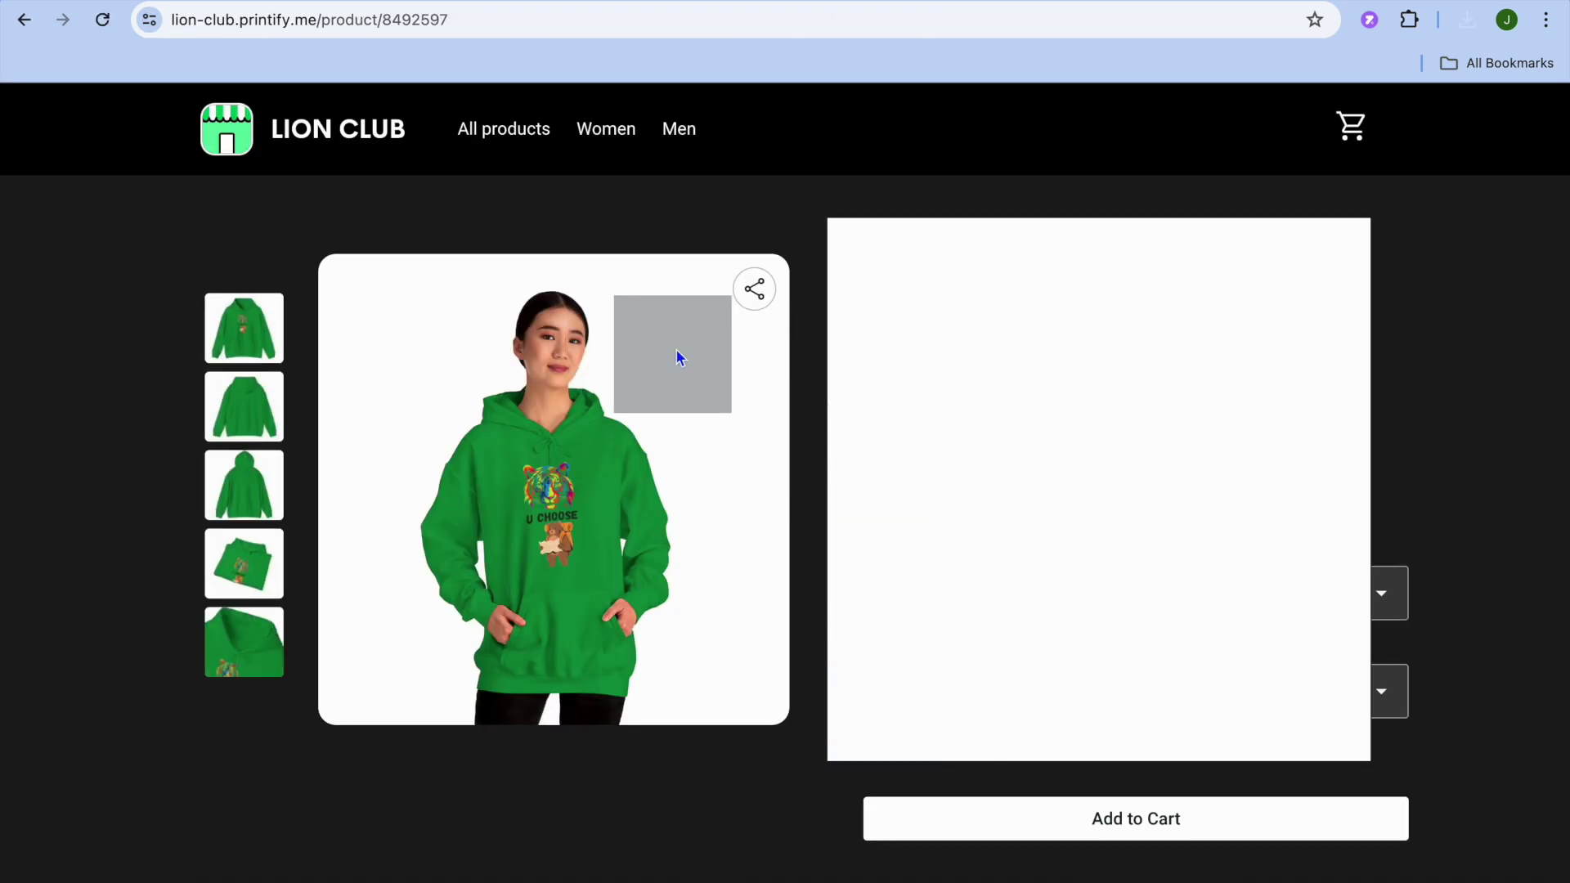